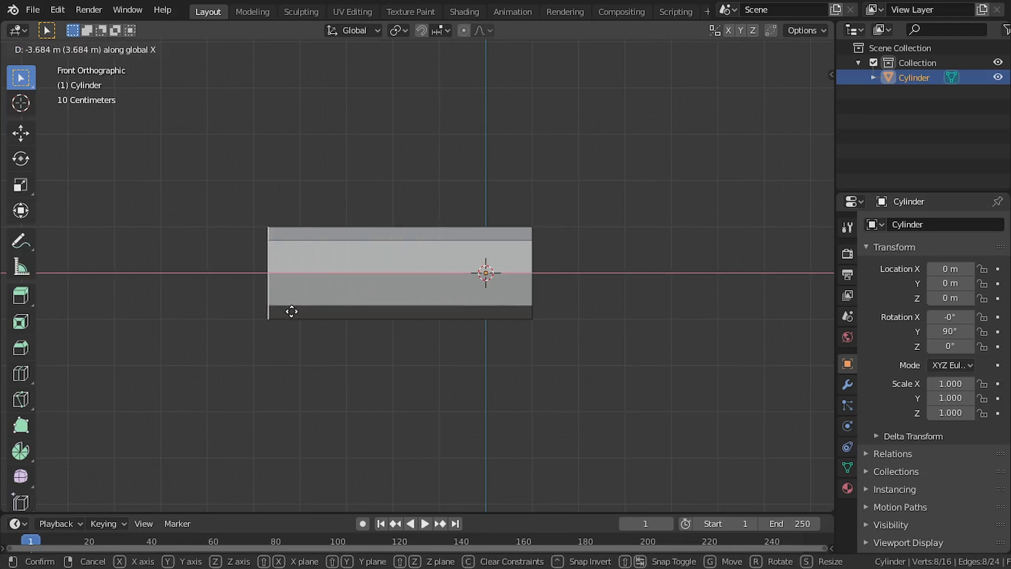
Lengthen the cylinder by moving its end face about 3.7 m along negative X
{"action": "left_click", "coordinate": [294, 311]}
{"action": "scroll", "coordinate": [420, 219], "scroll_direction": "down", "scroll_amount": 1}
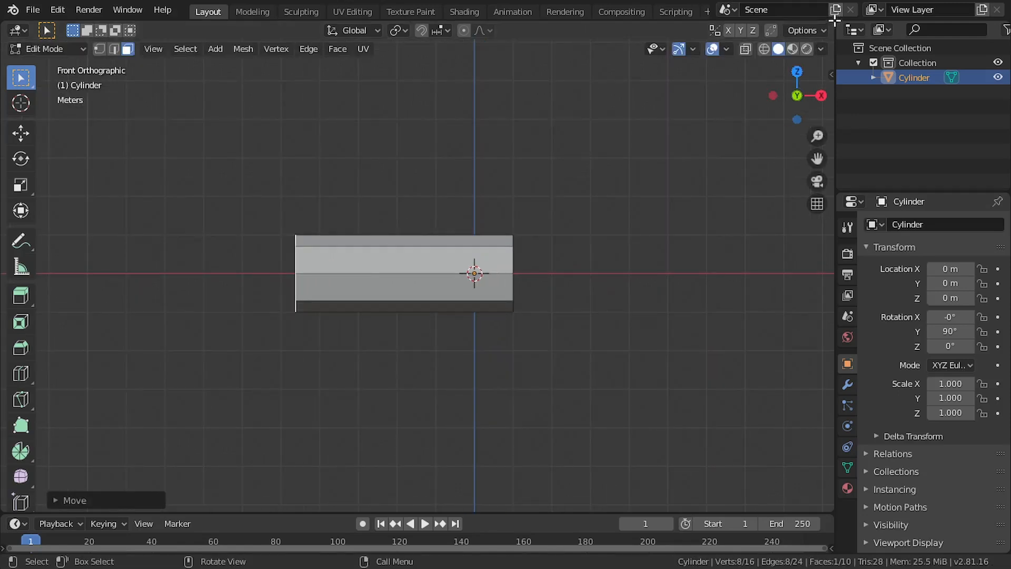
Split the 3D viewport to add two small stacked viewports beside the main one, with their toolbar hidden
{"action": "left_click_drag", "start_coordinate": [831, 23], "coordinate": [289, 153]}
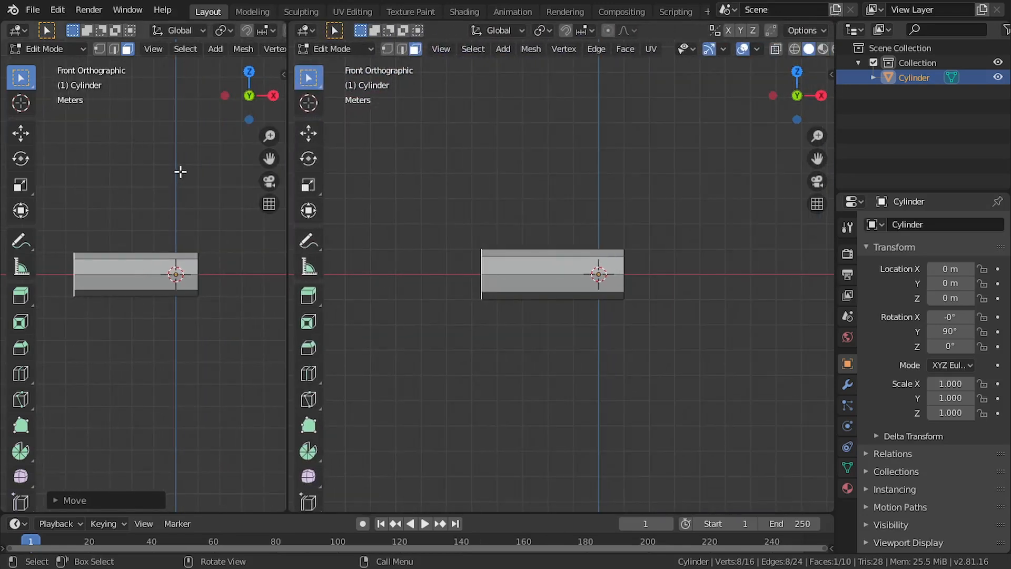
{"action": "key", "text": "t"}
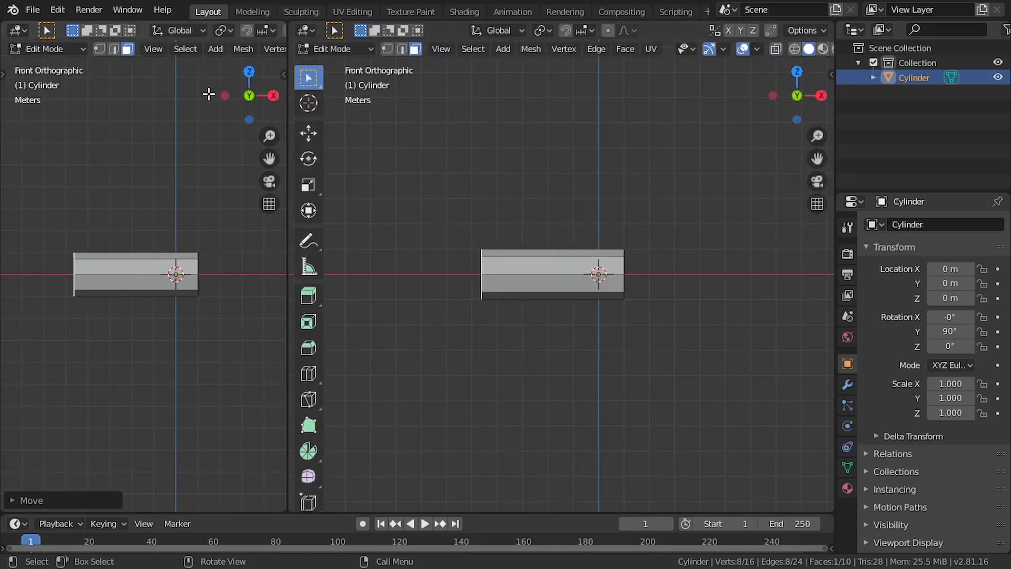
{"action": "key", "text": "ctrl+space"}
{"action": "key", "text": "ctrl+space"}
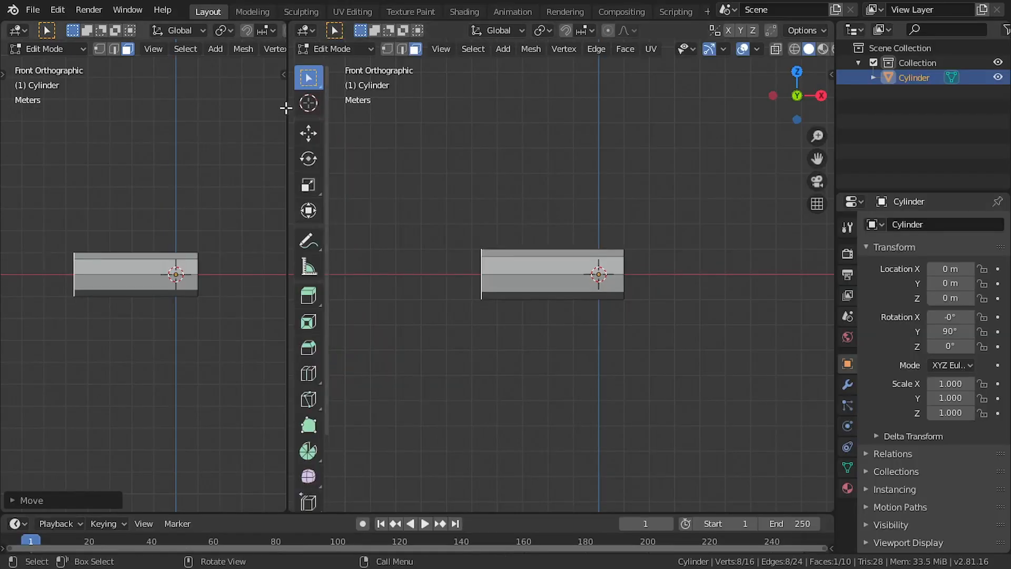
{"action": "left_click_drag", "start_coordinate": [283, 24], "coordinate": [139, 308]}
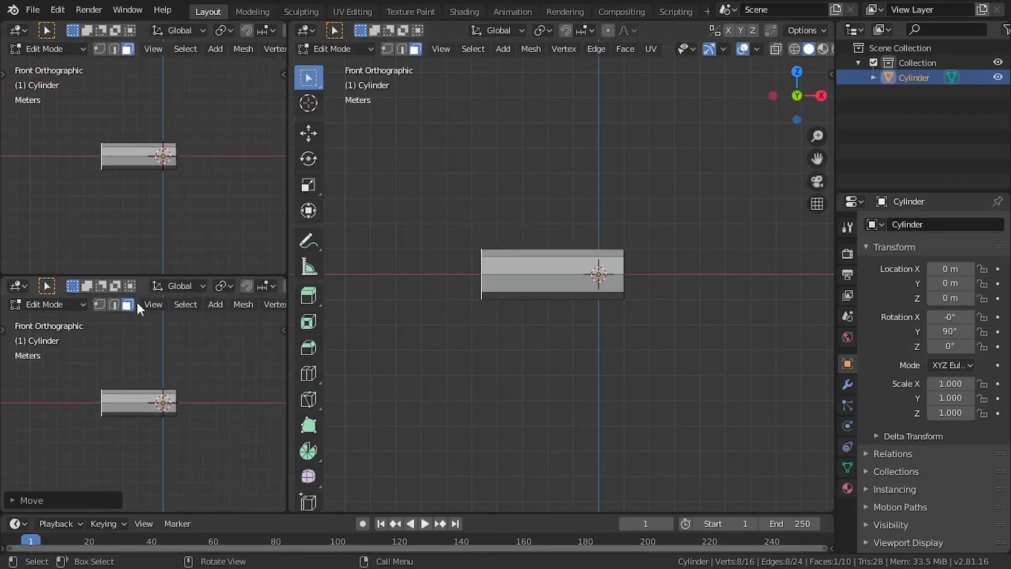
Leave Edit Mode, set the upper small viewport to the right orthographic view and frame the cylinder in both small viewports
{"action": "scroll", "coordinate": [167, 424], "scroll_direction": "up", "scroll_amount": 1}
{"action": "key", "text": "Tab"}
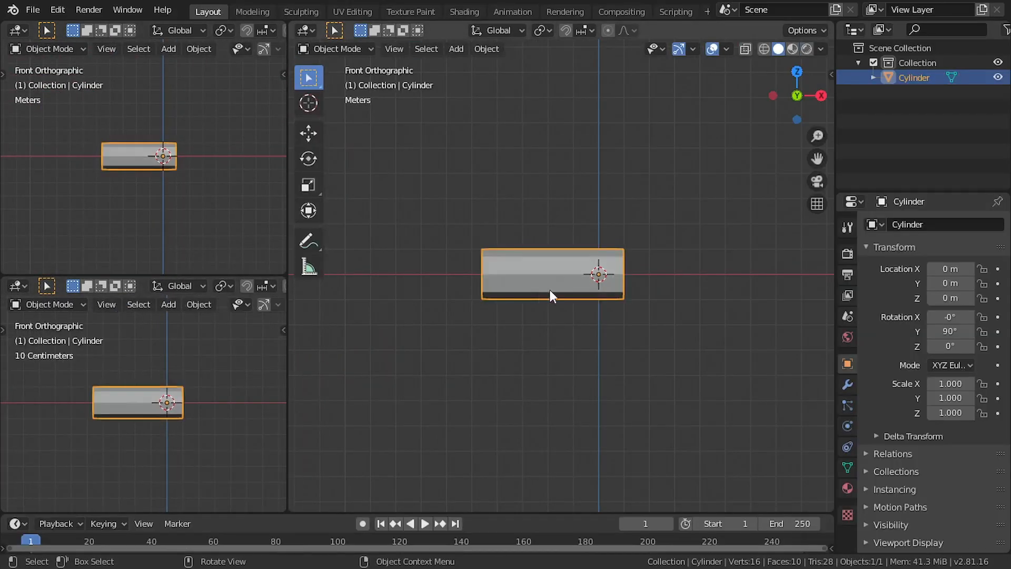
{"action": "scroll", "coordinate": [197, 419], "scroll_direction": "up", "scroll_amount": 2}
{"action": "key", "text": "KP_3"}
{"action": "scroll", "coordinate": [164, 135], "scroll_direction": "up", "scroll_amount": 3}
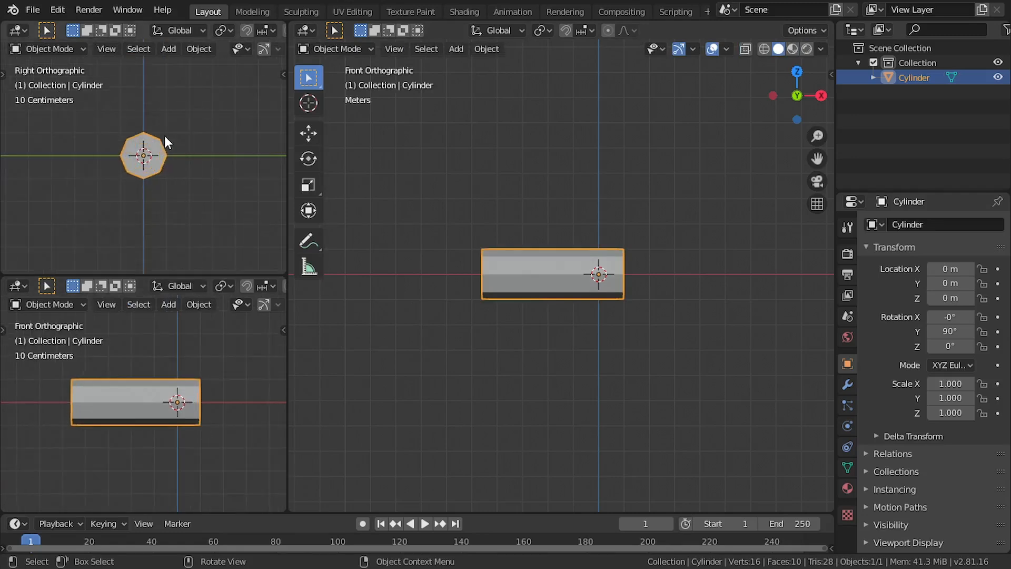
{"action": "scroll", "coordinate": [198, 442], "scroll_direction": "up", "scroll_amount": 1}
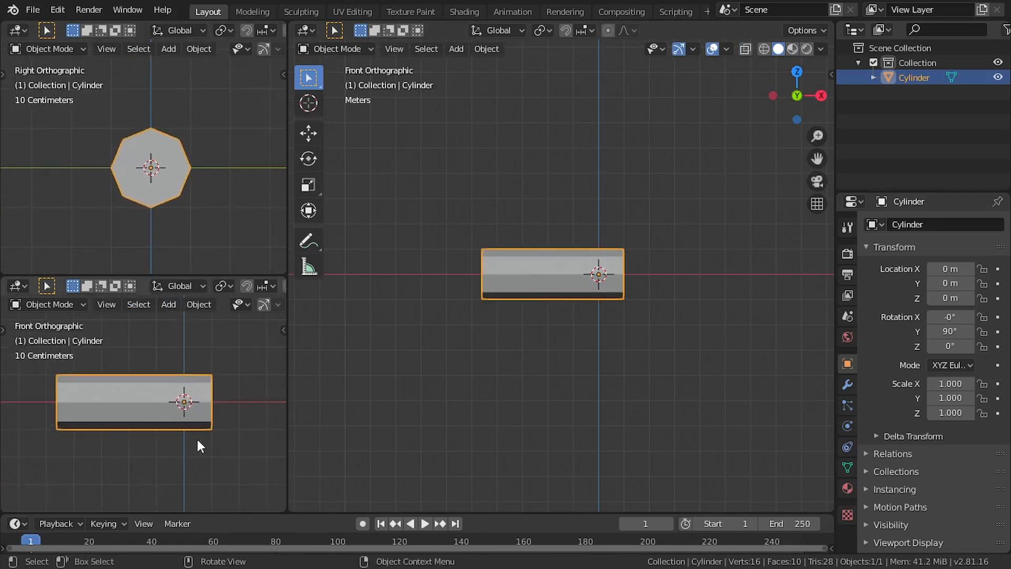
{"action": "middle_click_drag", "start_coordinate": [231, 382], "coordinate": [247, 395], "text": "shift"}
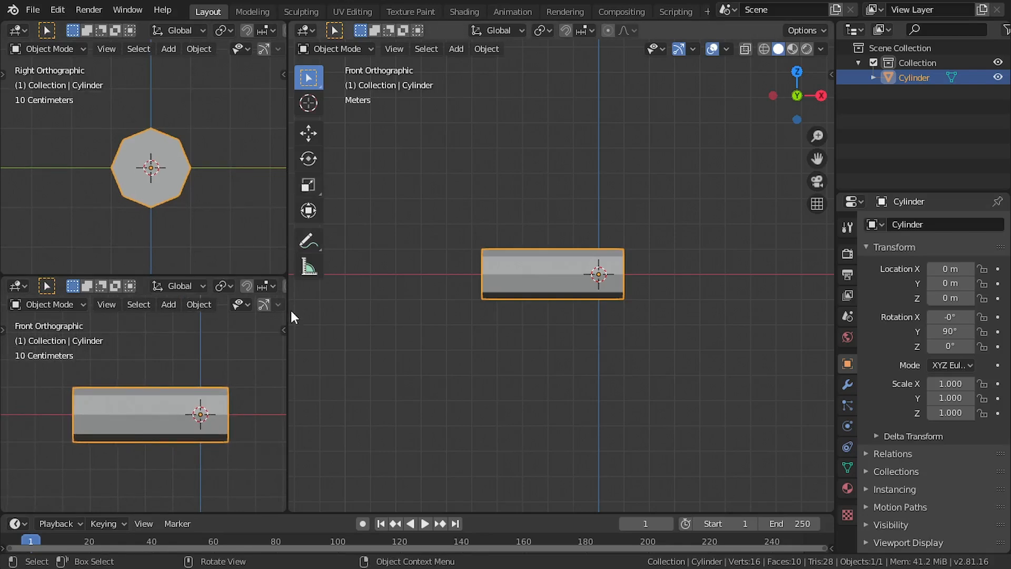
{"action": "left_click_drag", "start_coordinate": [283, 346], "coordinate": [276, 347]}
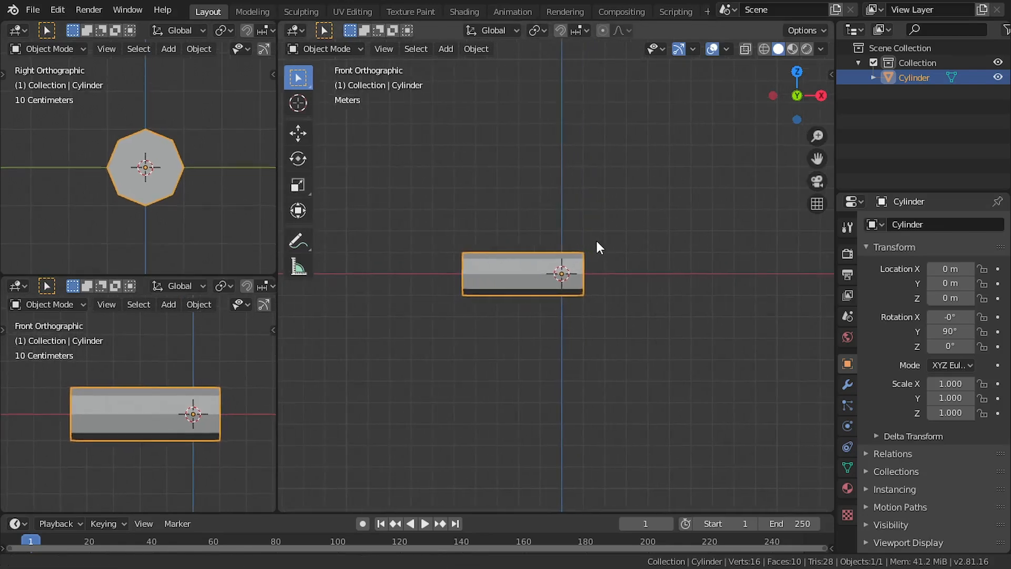
Return to Edit Mode and shorten the cylinder slightly by moving its far end face along X toward the origin
{"action": "scroll", "coordinate": [530, 270], "scroll_direction": "up", "scroll_amount": 3}
{"action": "key", "text": "Tab"}
{"action": "middle_click_drag", "start_coordinate": [580, 279], "coordinate": [528, 228]}
{"action": "key", "text": "g"}
{"action": "key", "text": "x"}
{"action": "left_click", "coordinate": [571, 248]}
Add a loop cut around the cylinder and slide it close to the origin
{"action": "key", "text": "ctrl+r"}
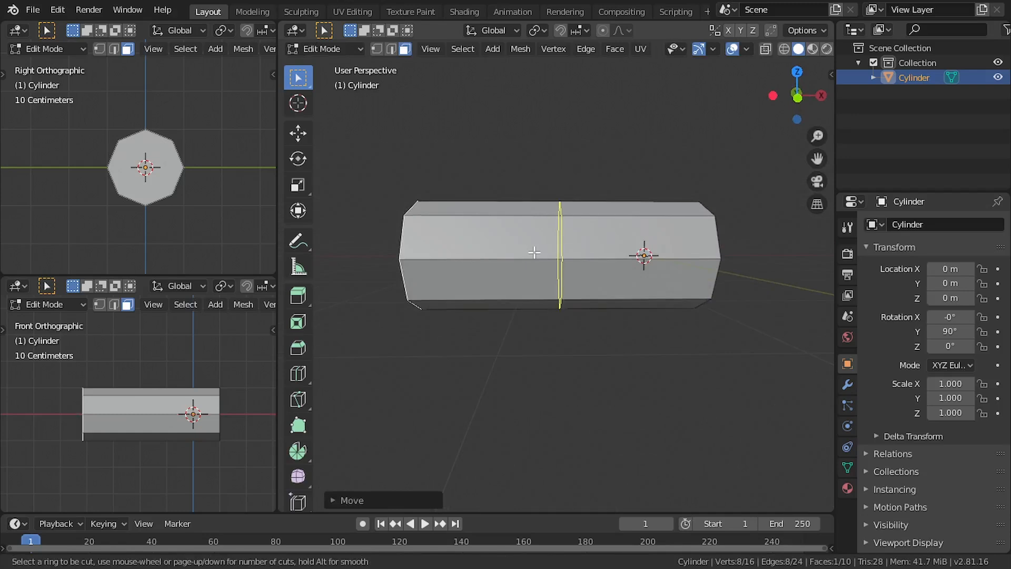
{"action": "left_click", "coordinate": [534, 252]}
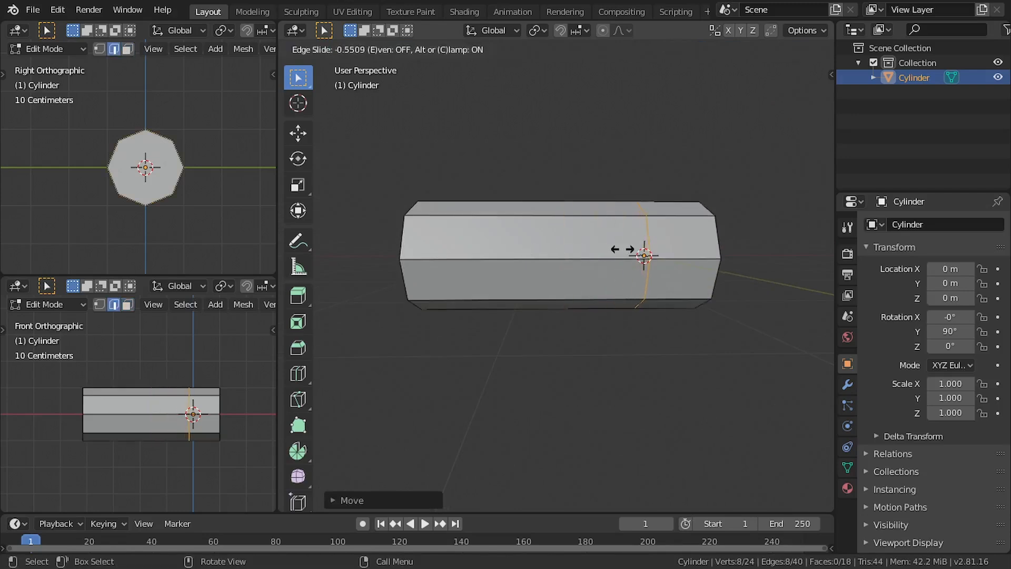
{"action": "left_click", "coordinate": [614, 252]}
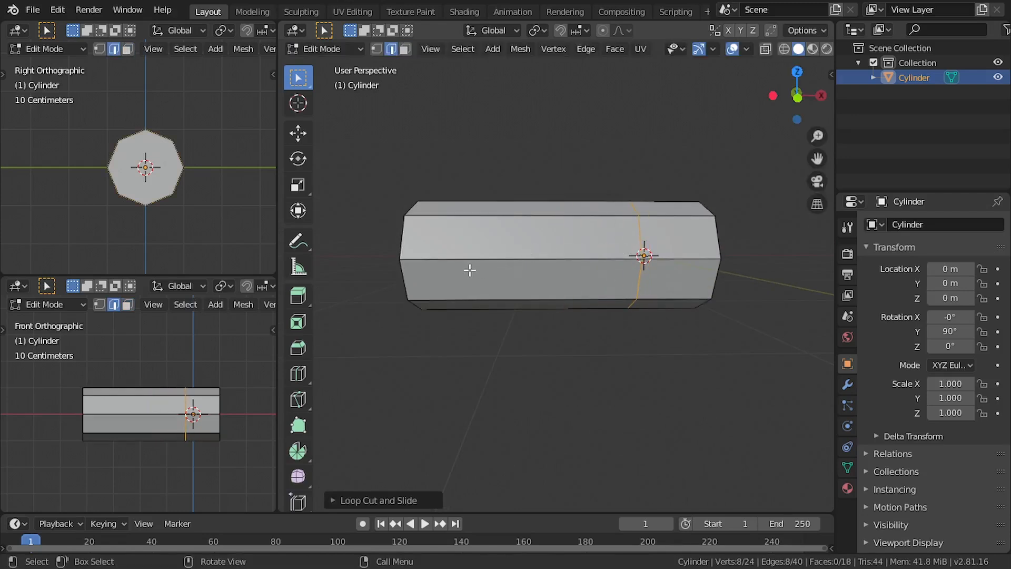
Select the end face farthest from the origin and move it outward along X to lengthen the cylinder
{"action": "middle_click_drag", "start_coordinate": [470, 270], "coordinate": [448, 279]}
{"action": "left_click", "coordinate": [487, 275]}
{"action": "scroll", "coordinate": [485, 275], "scroll_direction": "down", "scroll_amount": 2}
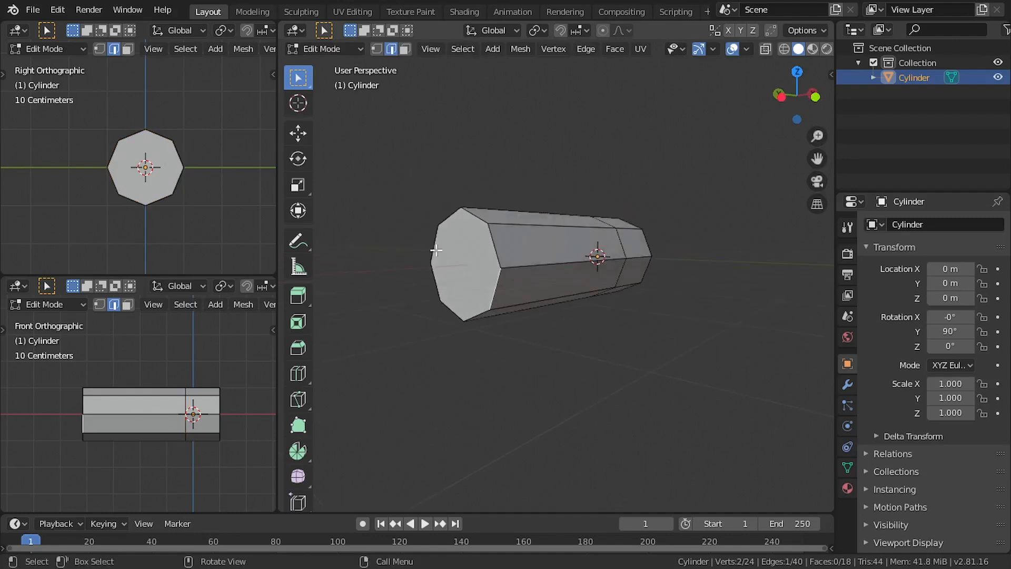
{"action": "left_click", "coordinate": [406, 52]}
{"action": "left_click", "coordinate": [475, 271]}
{"action": "key", "text": "g"}
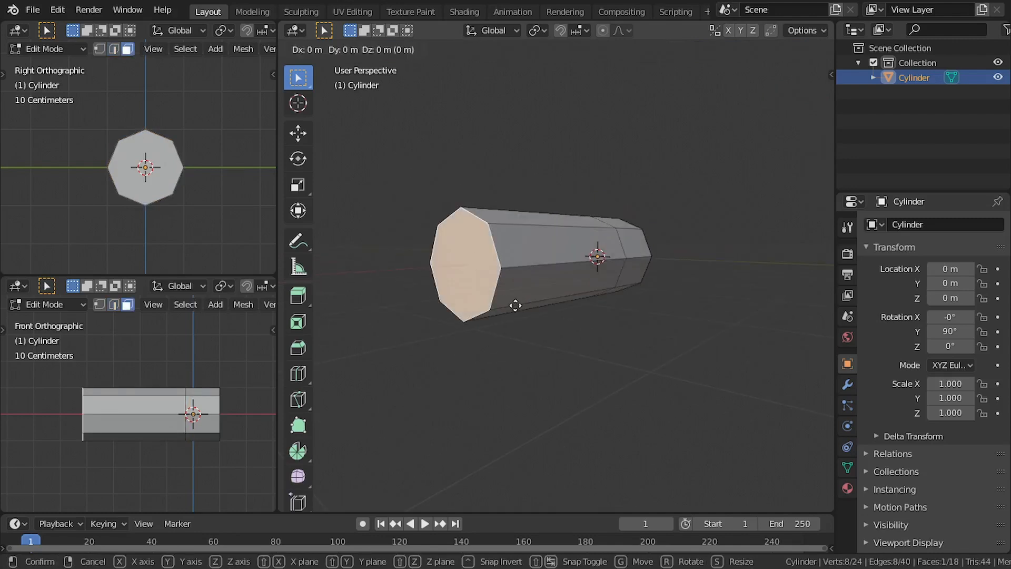
{"action": "key", "text": "x"}
{"action": "left_click", "coordinate": [494, 308]}
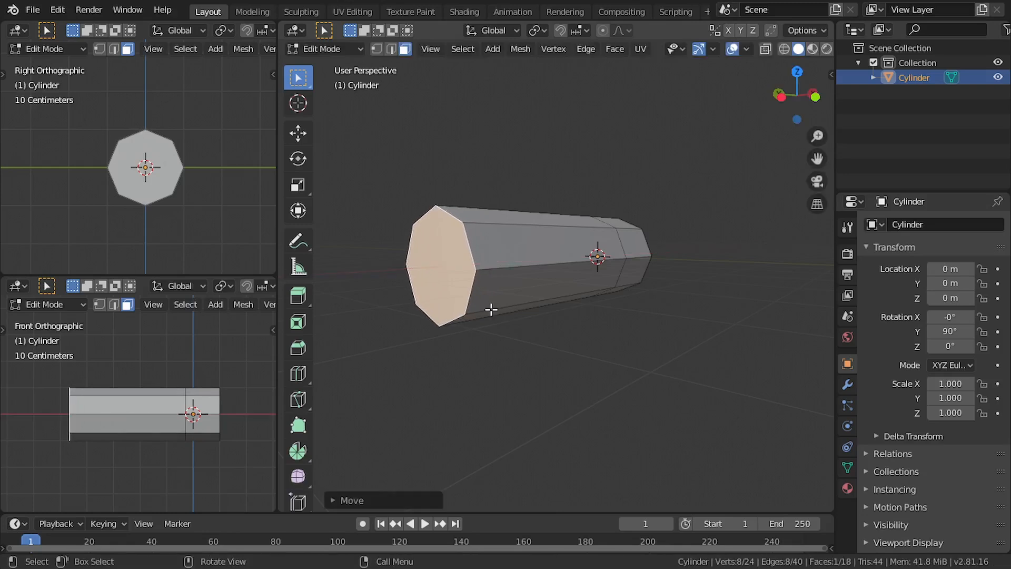
Add a second loop cut near the cylinder's far end with an edge slide of about 0.42
{"action": "key", "text": "KP_1"}
{"action": "key", "text": "ctrl+r"}
{"action": "left_click", "coordinate": [506, 253]}
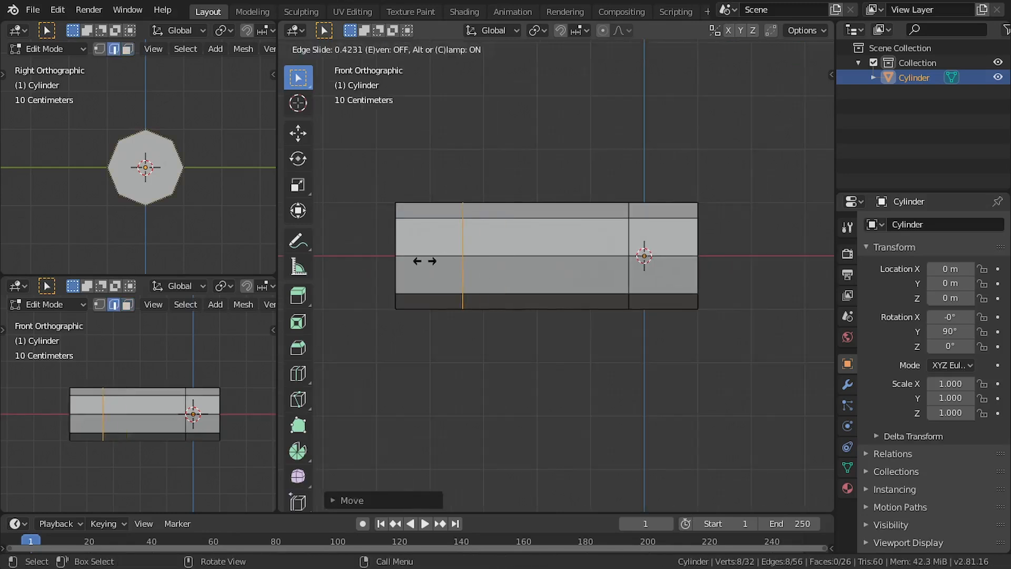
{"action": "left_click", "coordinate": [424, 261]}
Select the edge loop closest to the origin and nudge it slightly along positive X
{"action": "left_click", "coordinate": [667, 245]}
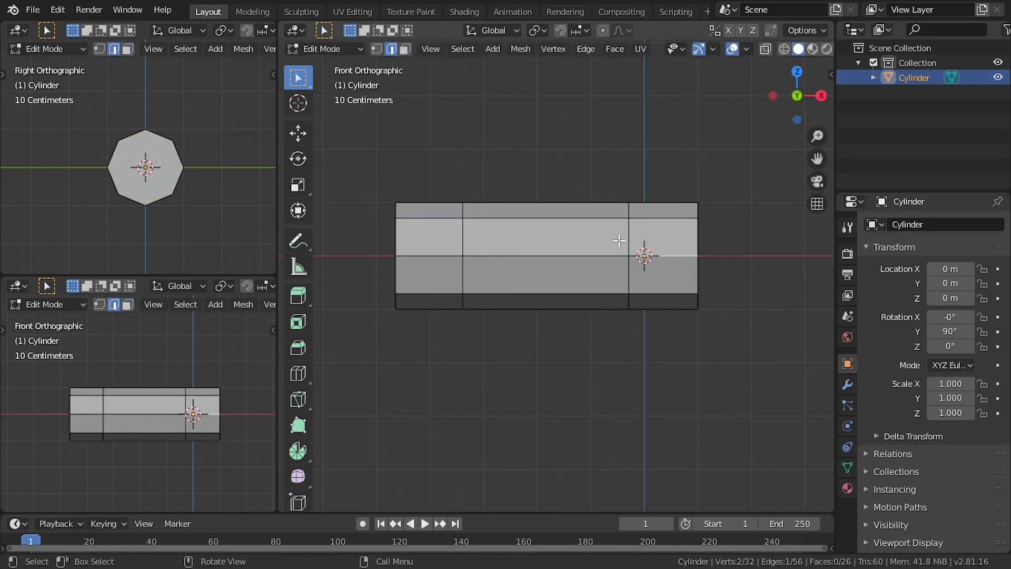
{"action": "key", "text": "g"}
{"action": "key", "text": "x"}
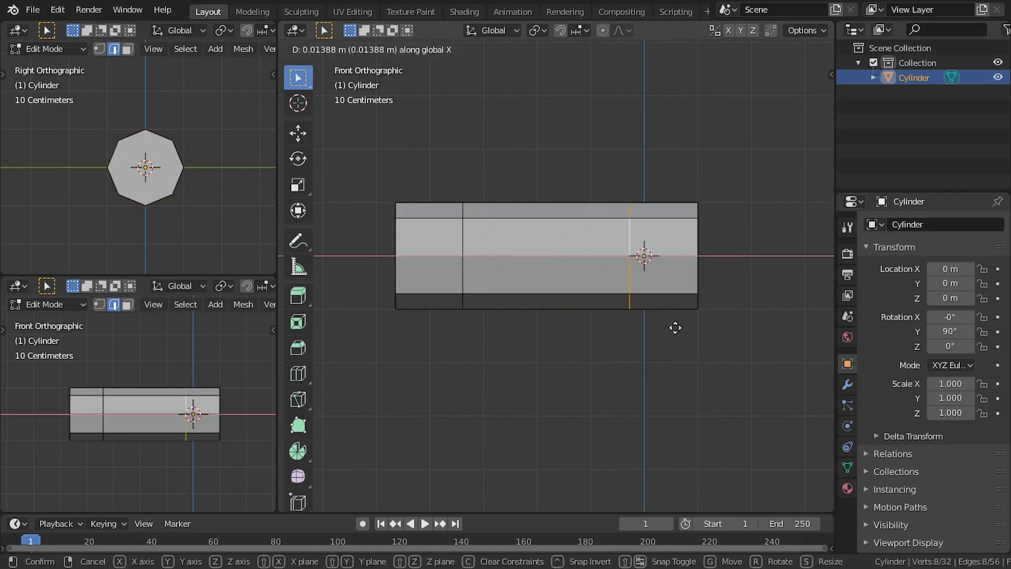
{"action": "left_click", "coordinate": [679, 330]}
Select the end face nearest the origin and scale it down to taper that end into a tip
{"action": "middle_click_drag", "start_coordinate": [682, 329], "coordinate": [590, 323]}
{"action": "left_click", "coordinate": [405, 49]}
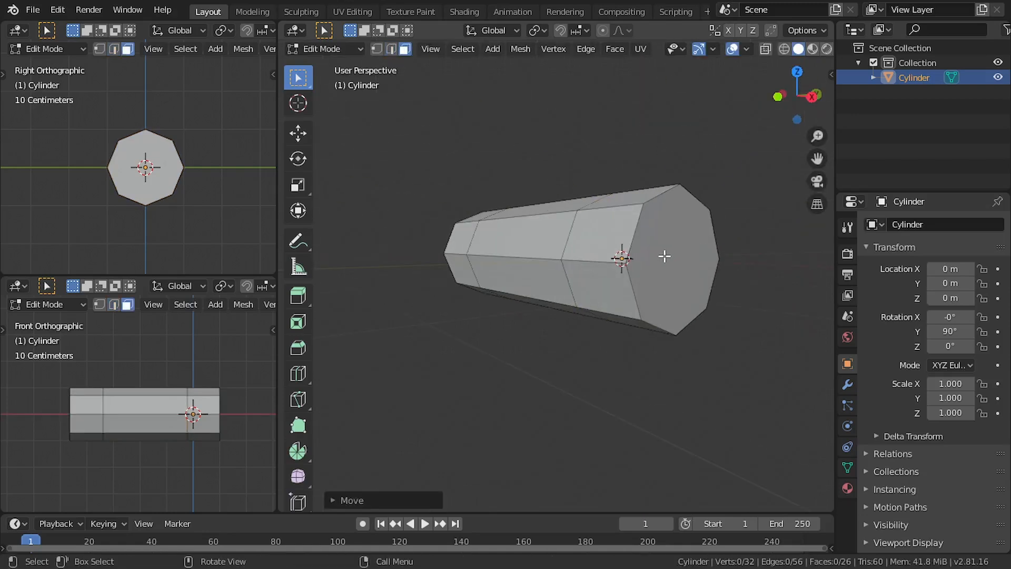
{"action": "left_click", "coordinate": [663, 254]}
{"action": "key", "text": "KP_1"}
{"action": "scroll", "coordinate": [637, 299], "scroll_direction": "up", "scroll_amount": 2}
{"action": "key", "text": "s"}
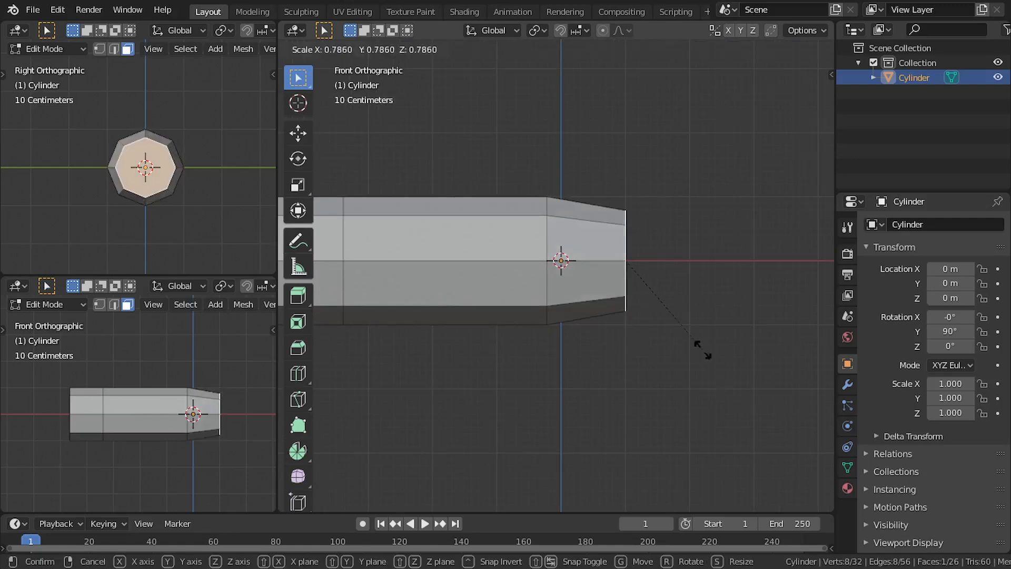
{"action": "left_click", "coordinate": [643, 267]}
Move the small tip face outward along X and scale it down further to sharpen the point
{"action": "scroll", "coordinate": [659, 291], "scroll_direction": "down", "scroll_amount": 1}
{"action": "key", "text": "g"}
{"action": "key", "text": "x"}
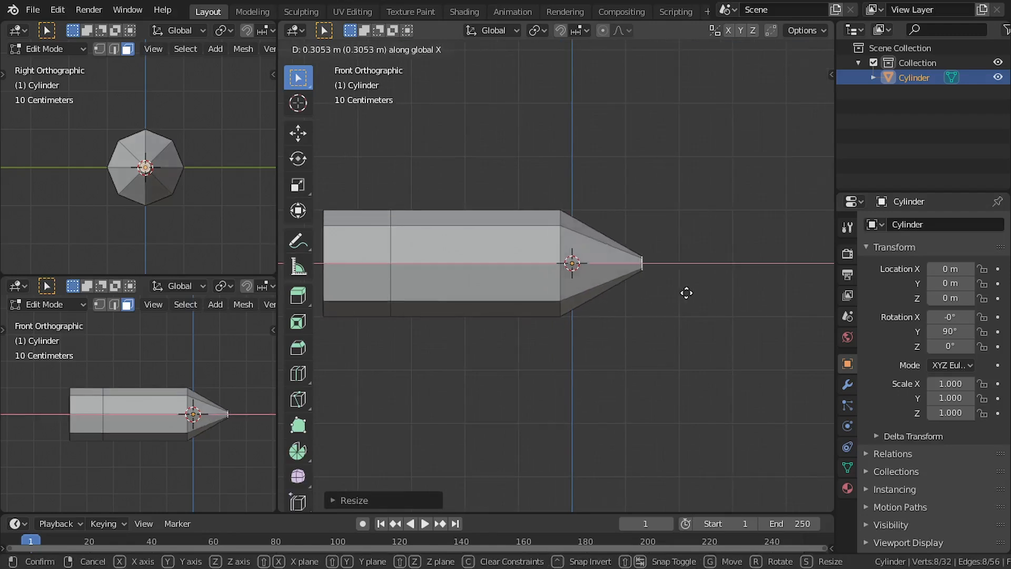
{"action": "left_click", "coordinate": [697, 293]}
{"action": "scroll", "coordinate": [659, 280], "scroll_direction": "up", "scroll_amount": 1}
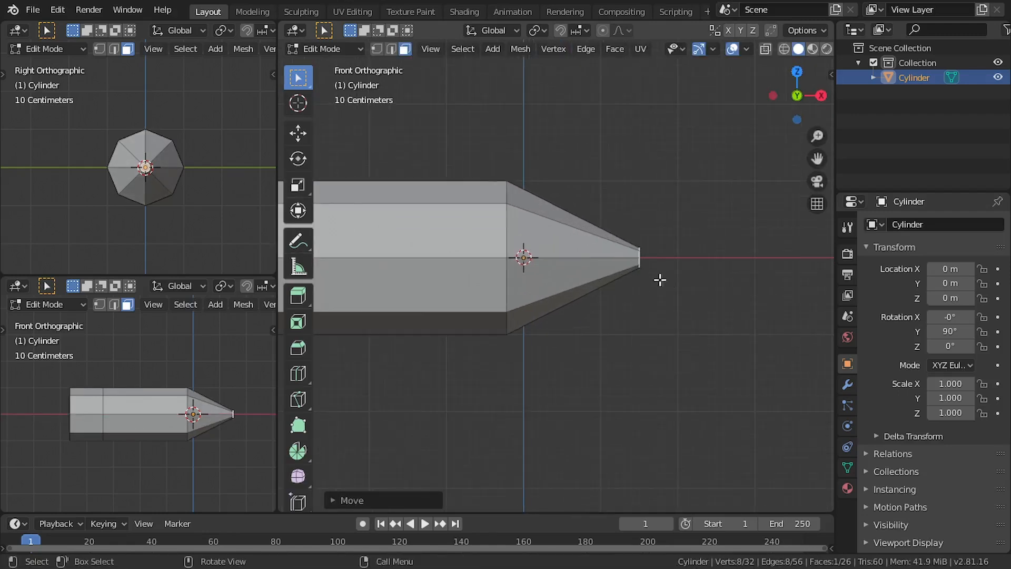
{"action": "key", "text": "s"}
{"action": "left_click", "coordinate": [600, 338]}
In wireframe, select the whole segment at the blunt end and move it along negative X to lengthen the body
{"action": "scroll", "coordinate": [600, 338], "scroll_direction": "down", "scroll_amount": 3}
{"action": "mouse_move", "coordinate": [496, 377]}
{"action": "middle_mouse_down", "text": "shift"}
{"action": "mouse_move", "coordinate": [546, 358]}
{"action": "mouse_move", "coordinate": [648, 372]}
{"action": "middle_mouse_up", "text": "shift"}
{"action": "scroll", "coordinate": [601, 348], "scroll_direction": "up", "scroll_amount": 1}
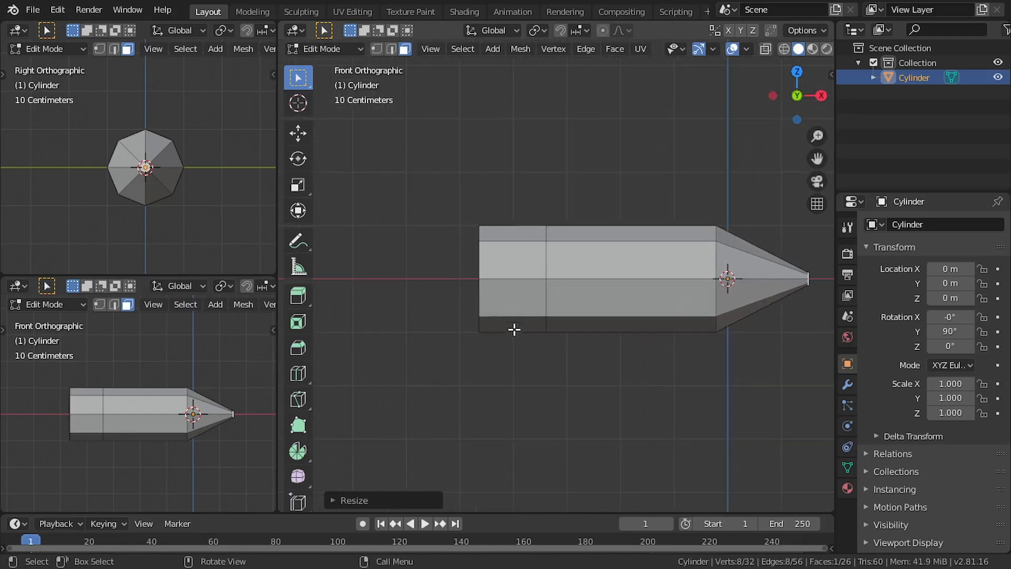
{"action": "key", "text": "z"}
{"action": "left_click", "coordinate": [343, 301]}
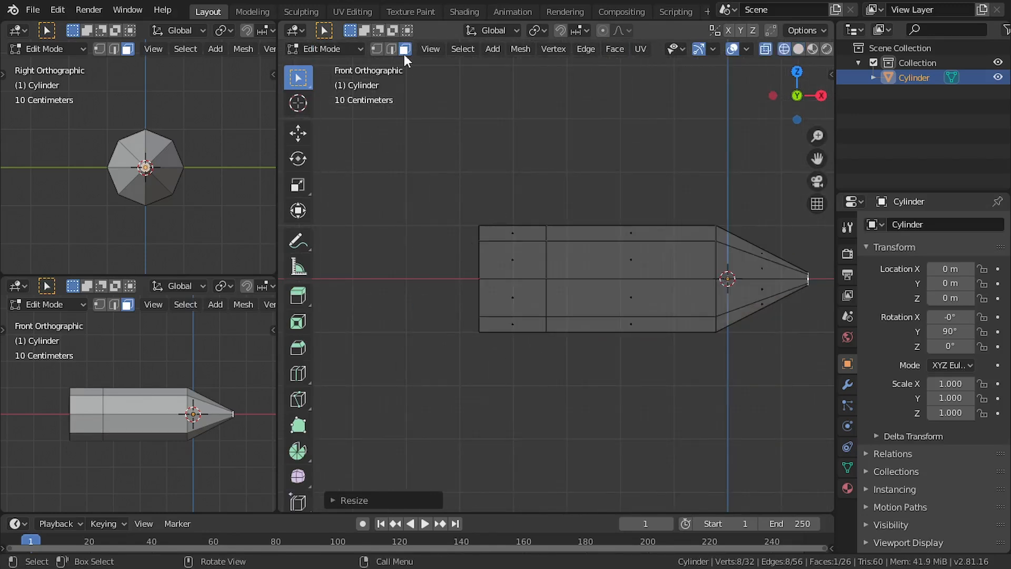
{"action": "left_click_drag", "start_coordinate": [562, 186], "coordinate": [517, 436]}
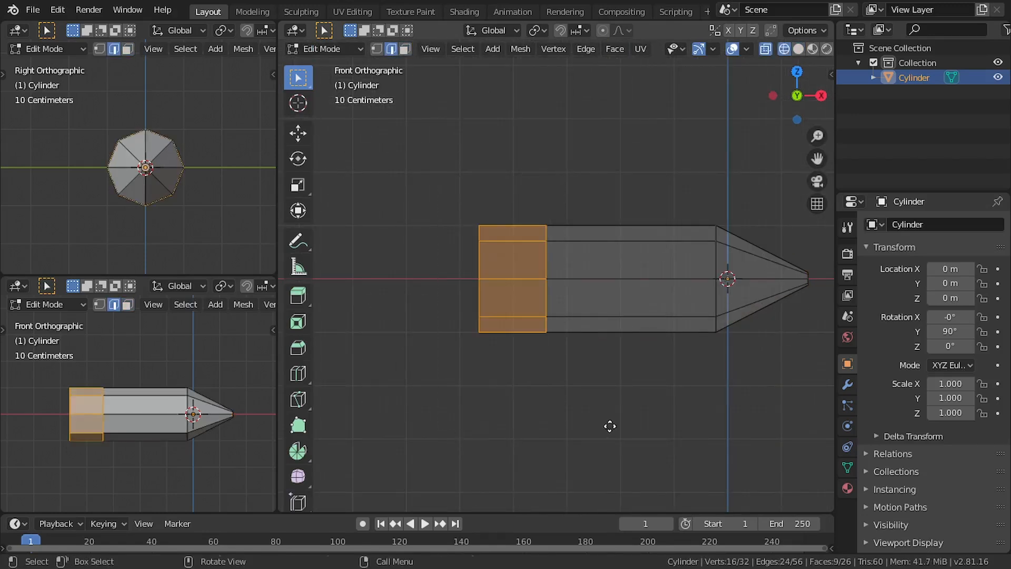
{"action": "key", "text": "g"}
{"action": "key", "text": "x"}
{"action": "left_click", "coordinate": [587, 430]}
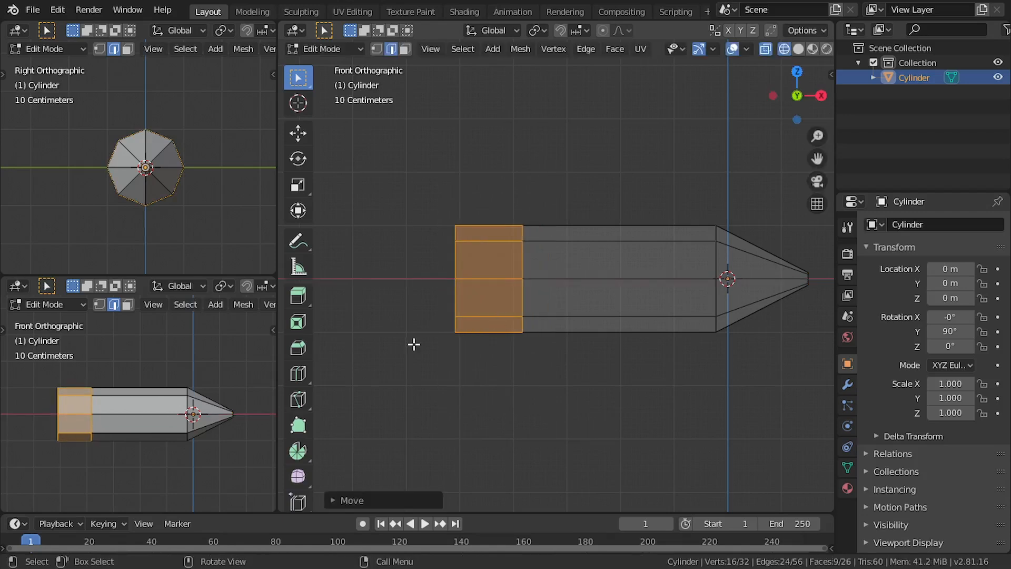
Select the outermost edge loop at the blunt end and move it about 0.12 m along negative X
{"action": "left_click", "coordinate": [413, 343]}
{"action": "middle_click_drag", "start_coordinate": [433, 310], "coordinate": [466, 304]}
{"action": "key", "text": "KP_1"}
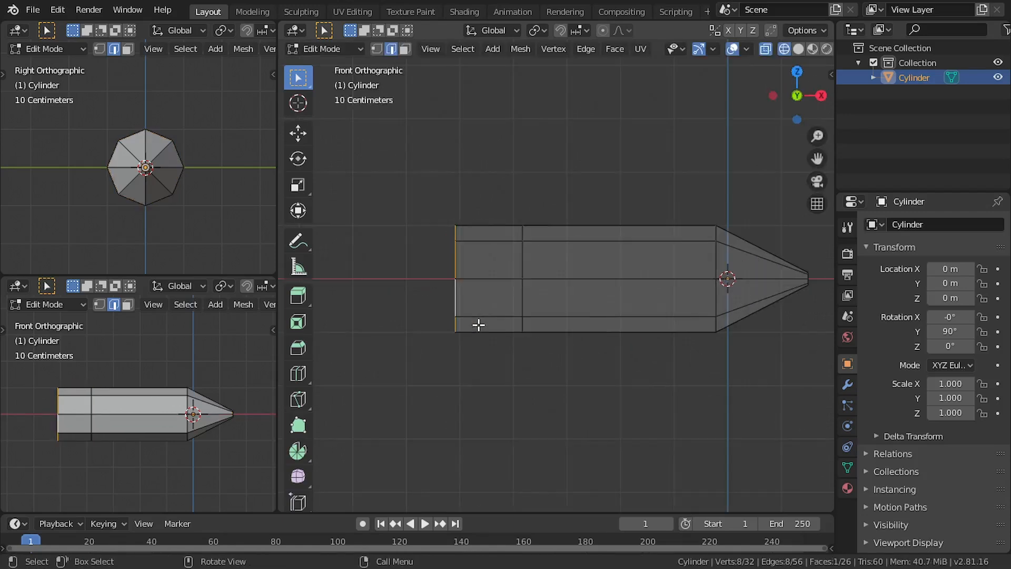
{"action": "key", "text": "g"}
{"action": "key", "text": "x"}
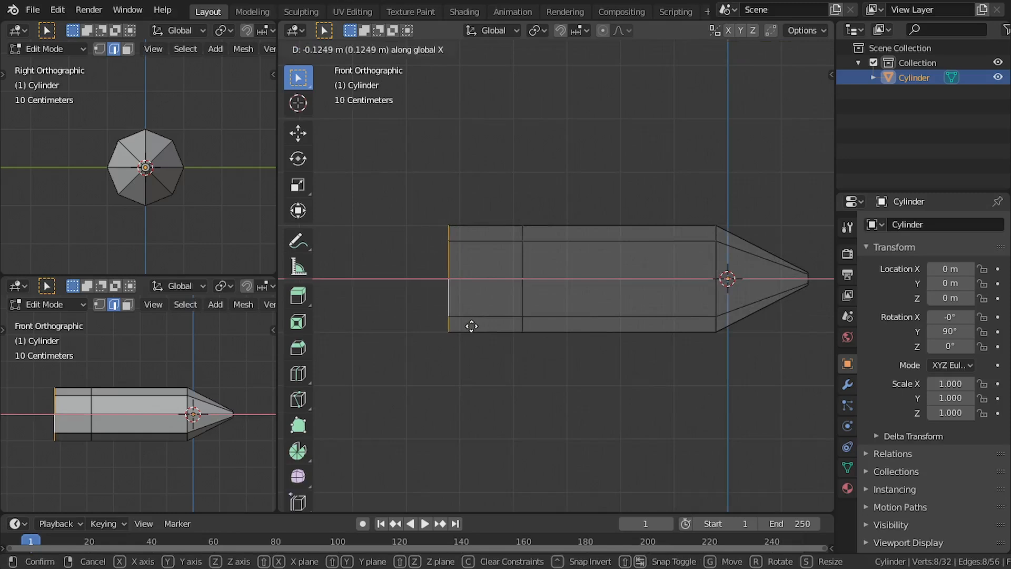
{"action": "left_click", "coordinate": [471, 327]}
{"action": "key", "text": "z"}
{"action": "left_click", "coordinate": [547, 221]}
{"action": "scroll", "coordinate": [515, 210], "scroll_direction": "up", "scroll_amount": 2}
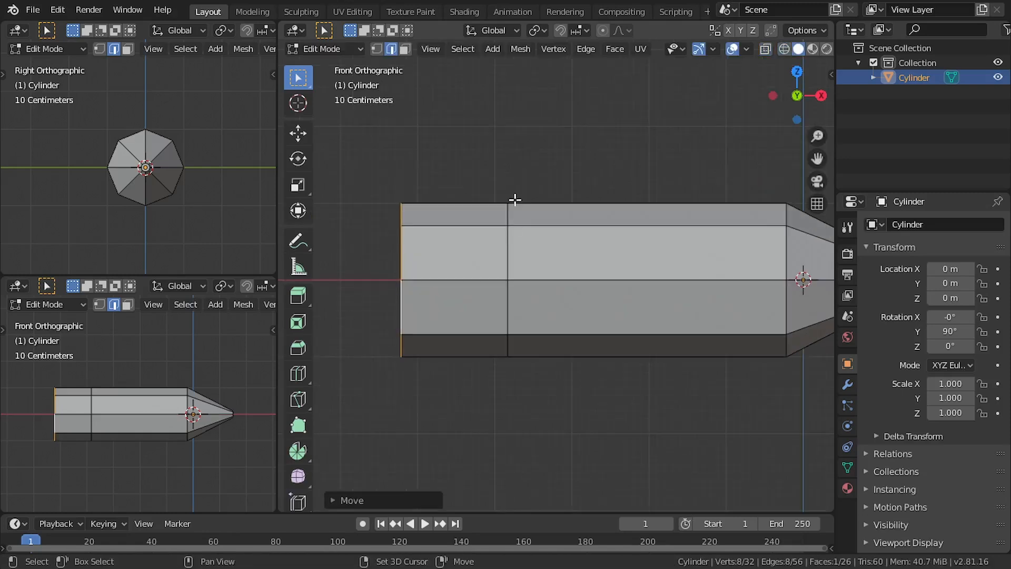
{"action": "middle_click_drag", "start_coordinate": [515, 199], "coordinate": [535, 199], "text": "shift"}
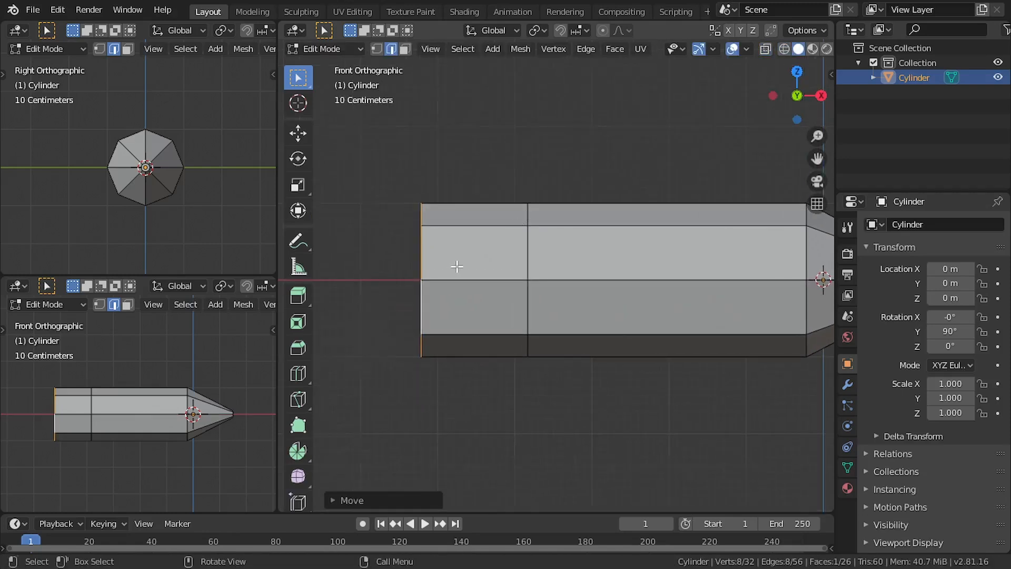
{"action": "middle_click_drag", "start_coordinate": [457, 267], "coordinate": [391, 272]}
{"action": "key", "text": "alt+z"}
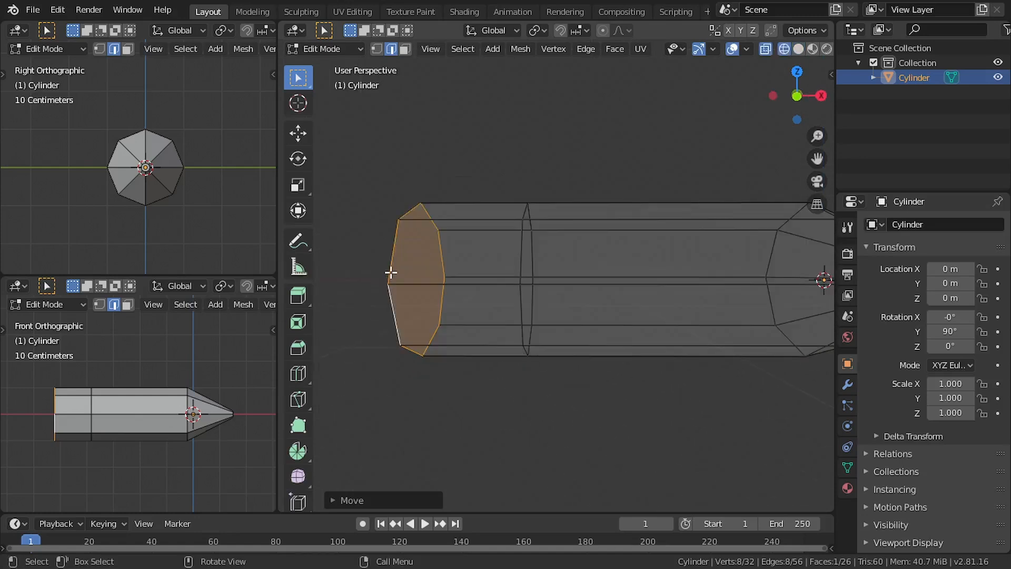
Select all faces of the blunt-end segment and duplicate them in place
{"action": "key", "text": "KP_1"}
{"action": "scroll", "coordinate": [481, 245], "scroll_direction": "up", "scroll_amount": 2}
{"action": "key", "text": "3"}
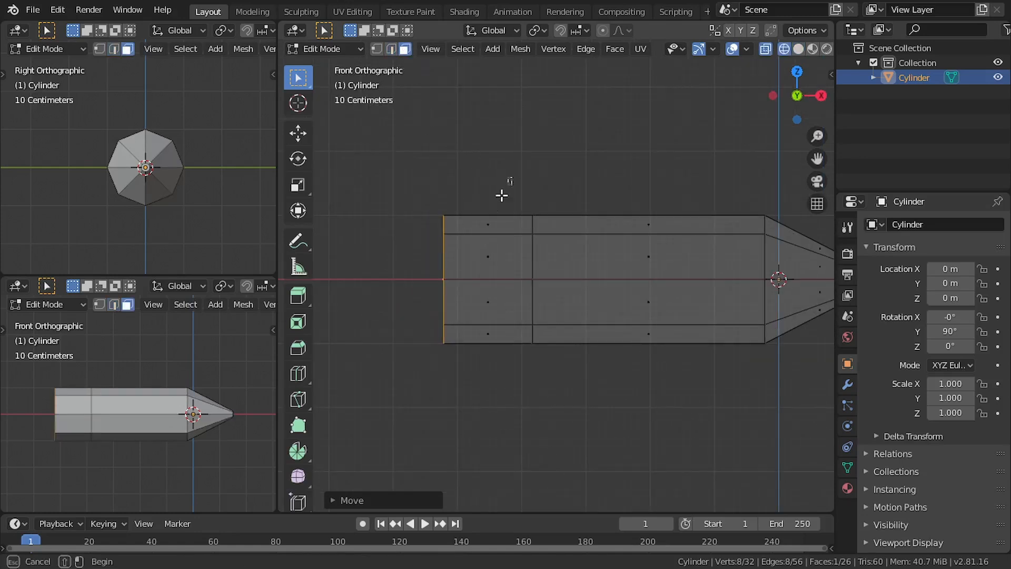
{"action": "left_click_drag", "start_coordinate": [502, 195], "coordinate": [464, 447]}
{"action": "scroll", "coordinate": [518, 407], "scroll_direction": "up", "scroll_amount": 1}
{"action": "key", "text": "shift+d"}
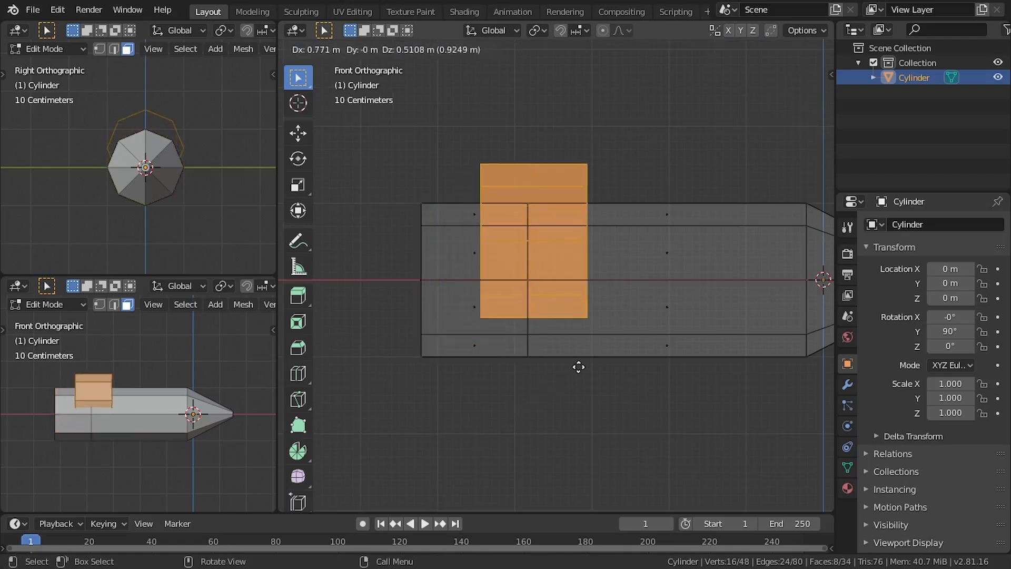
{"action": "right_click", "coordinate": [580, 366]}
Move the duplicated band about 0.69 m along X and scale it along X to about 0.64
{"action": "key", "text": "g"}
{"action": "key", "text": "x"}
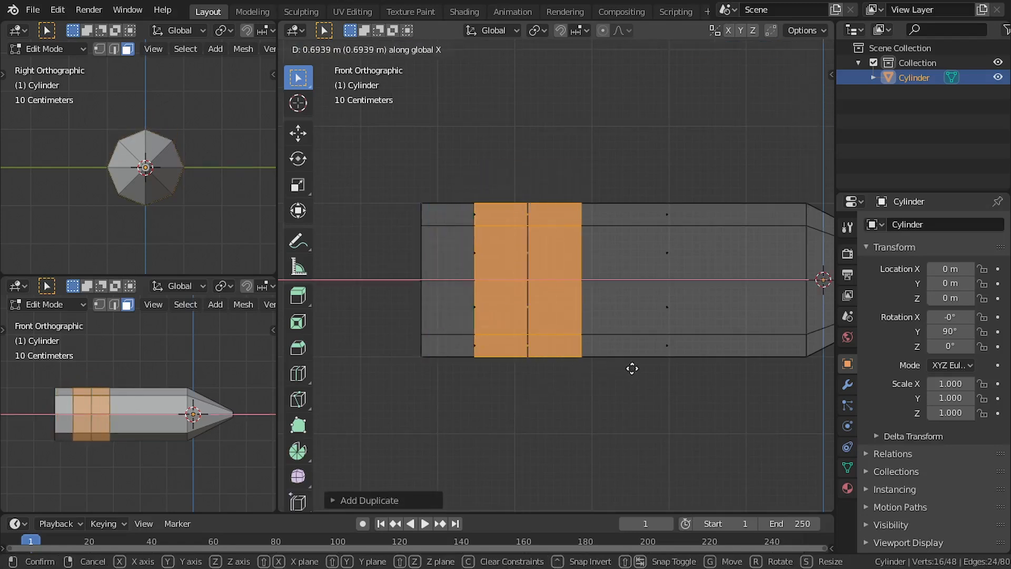
{"action": "left_click", "coordinate": [632, 368]}
{"action": "key", "text": "s"}
{"action": "key", "text": "x"}
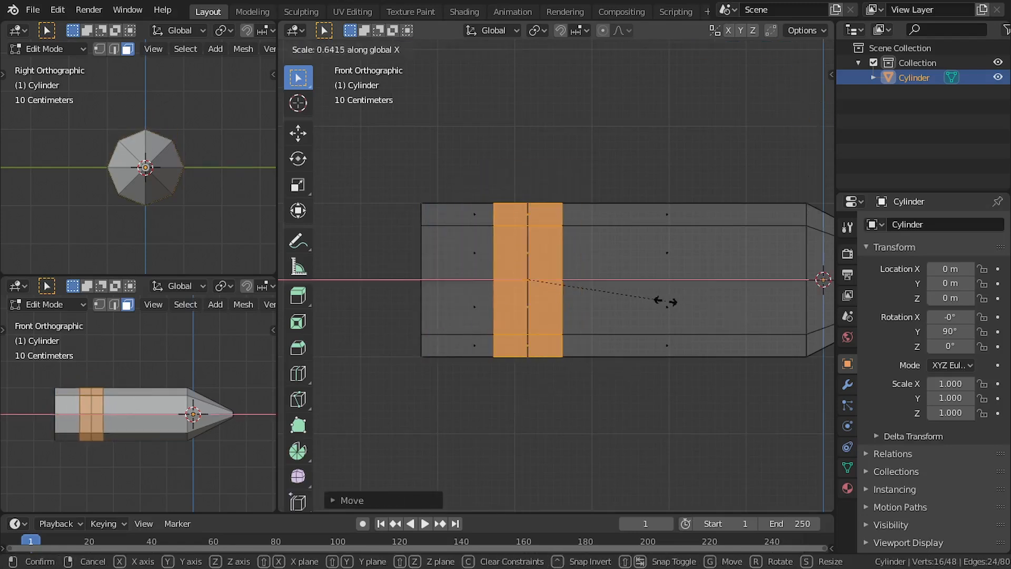
{"action": "left_click", "coordinate": [657, 299]}
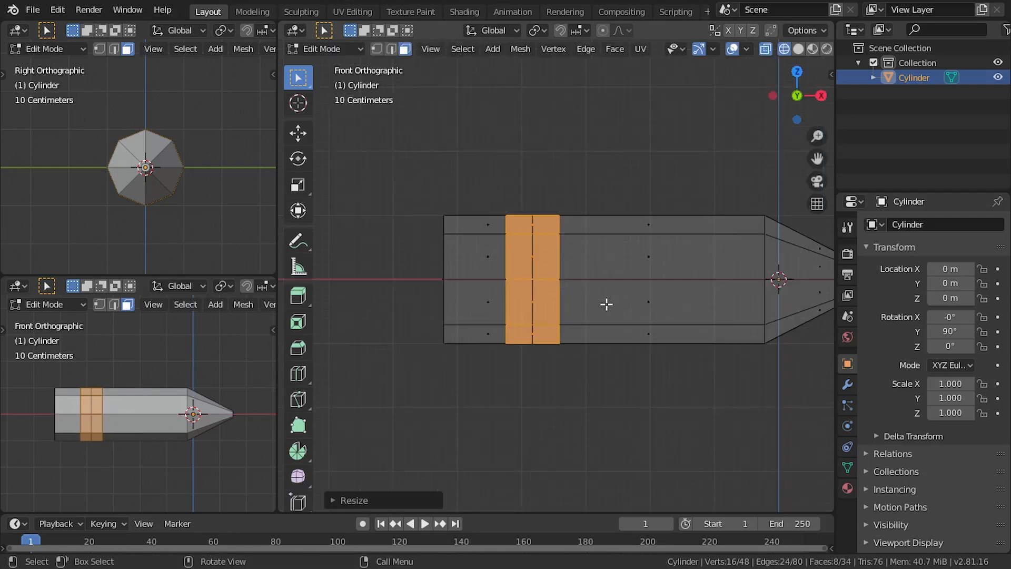
Select the outermost edge loop around the blunt end face and return the viewport to solid shading
{"action": "middle_click_drag", "start_coordinate": [604, 300], "coordinate": [406, 219]}
{"action": "key", "text": "2"}
{"action": "middle_click_drag", "start_coordinate": [431, 158], "coordinate": [449, 227]}
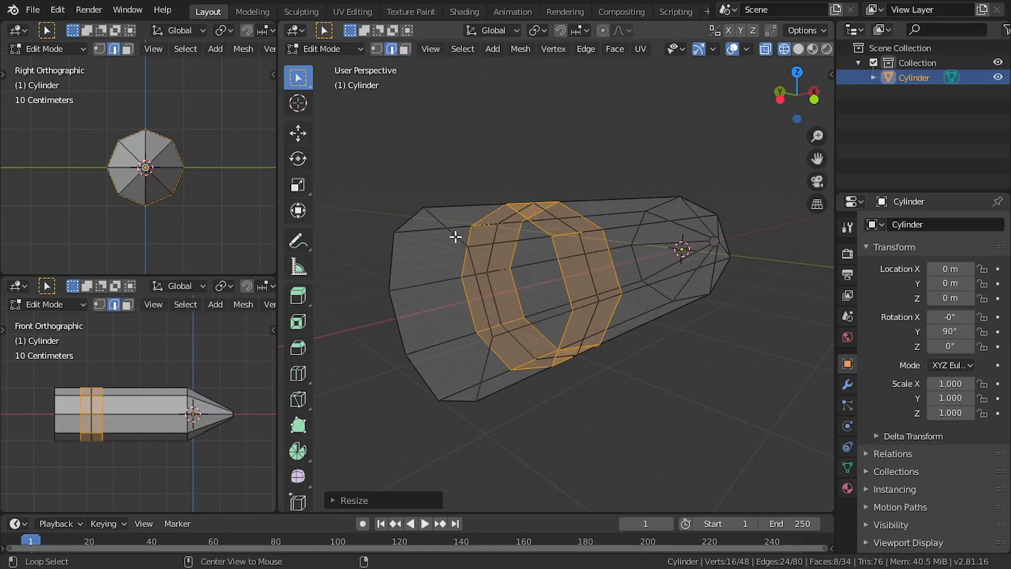
{"action": "left_click", "coordinate": [456, 237], "text": "alt"}
{"action": "scroll", "coordinate": [495, 275], "scroll_direction": "down", "scroll_amount": 2}
{"action": "mouse_move", "coordinate": [495, 276]}
{"action": "middle_mouse_down"}
{"action": "mouse_move", "coordinate": [458, 260]}
{"action": "mouse_move", "coordinate": [526, 274]}
{"action": "mouse_move", "coordinate": [546, 307]}
{"action": "middle_mouse_up"}
{"action": "key", "text": "KP_1"}
{"action": "scroll", "coordinate": [431, 262], "scroll_direction": "up", "scroll_amount": 1}
{"action": "key", "text": "z"}
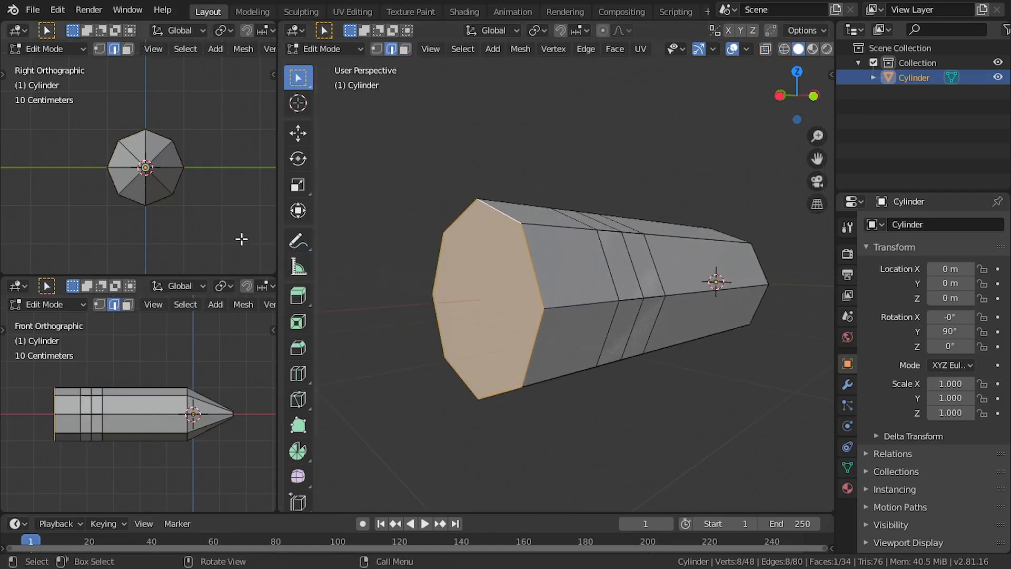
{"action": "key", "text": "ctrl+KP_3"}
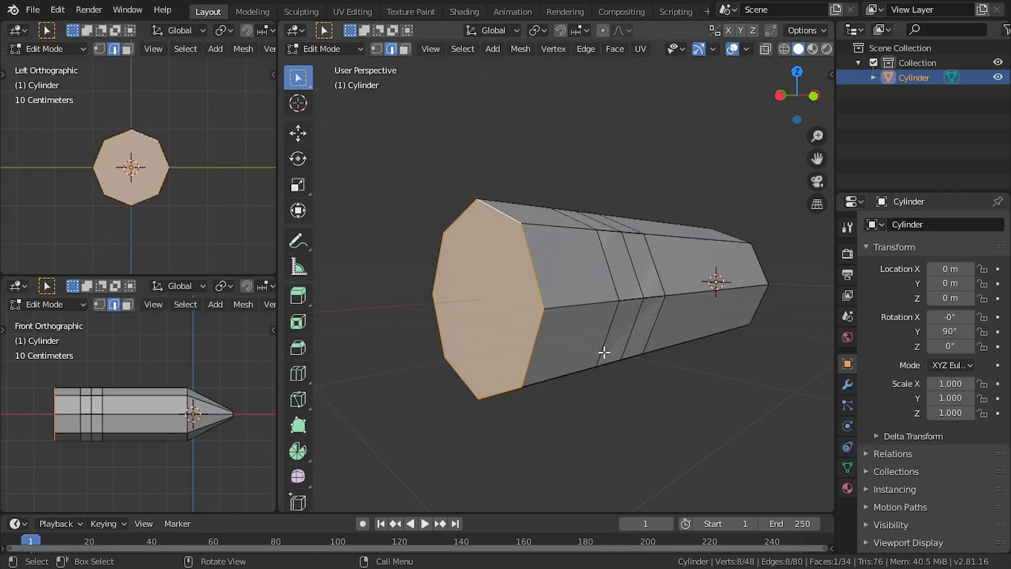
Try a two-segment bevel on the edge loop around the blunt end
{"action": "key", "text": "ctrl+b"}
{"action": "scroll", "coordinate": [639, 355], "scroll_direction": "up", "scroll_amount": 1}
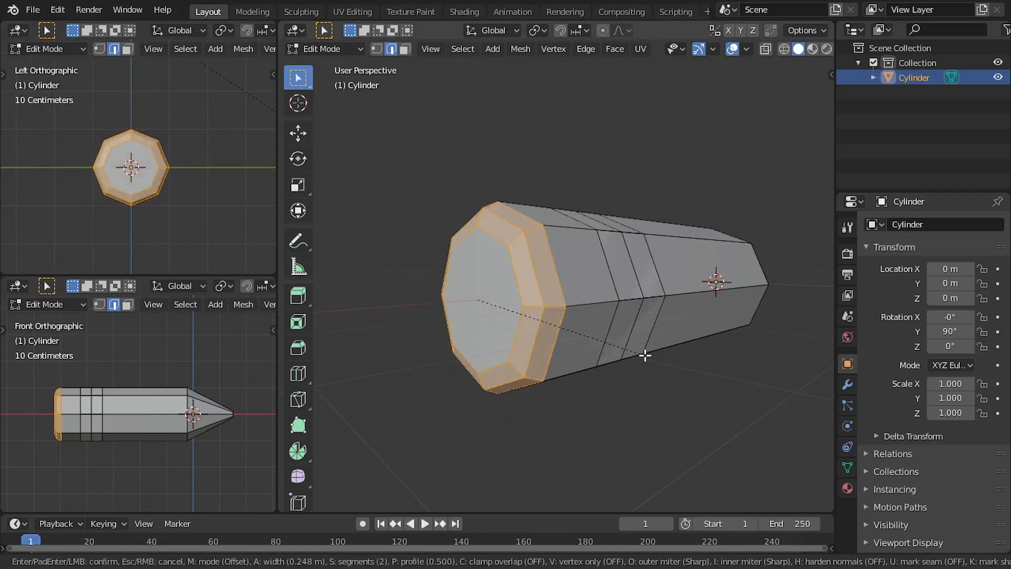
{"action": "left_click", "coordinate": [662, 356]}
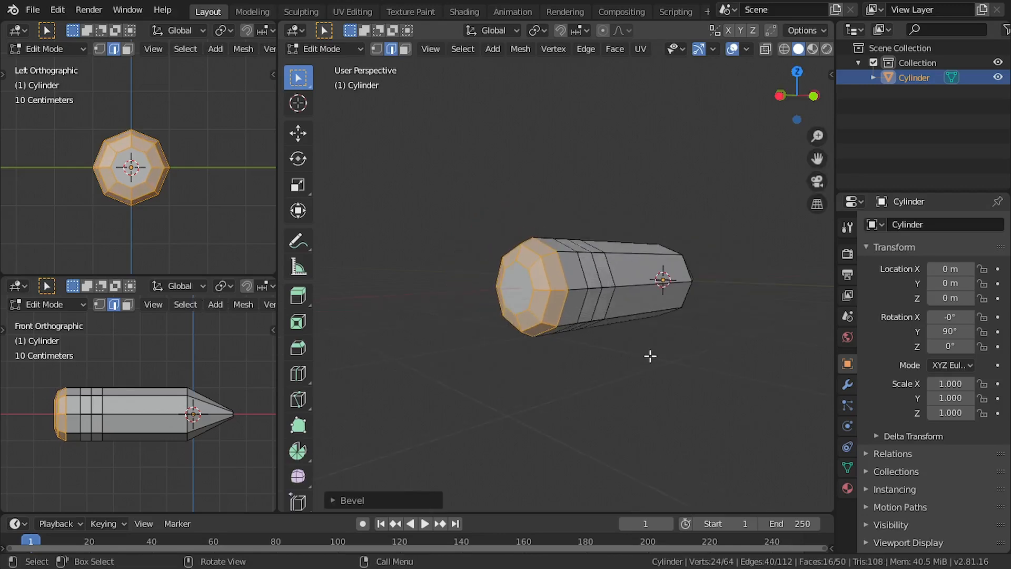
{"action": "mouse_move", "coordinate": [650, 355]}
{"action": "middle_mouse_down"}
{"action": "mouse_move", "coordinate": [578, 355]}
{"action": "mouse_move", "coordinate": [654, 350]}
{"action": "mouse_move", "coordinate": [634, 345]}
{"action": "middle_mouse_up"}
{"action": "key", "text": "Tab"}
{"action": "key", "text": "Tab"}
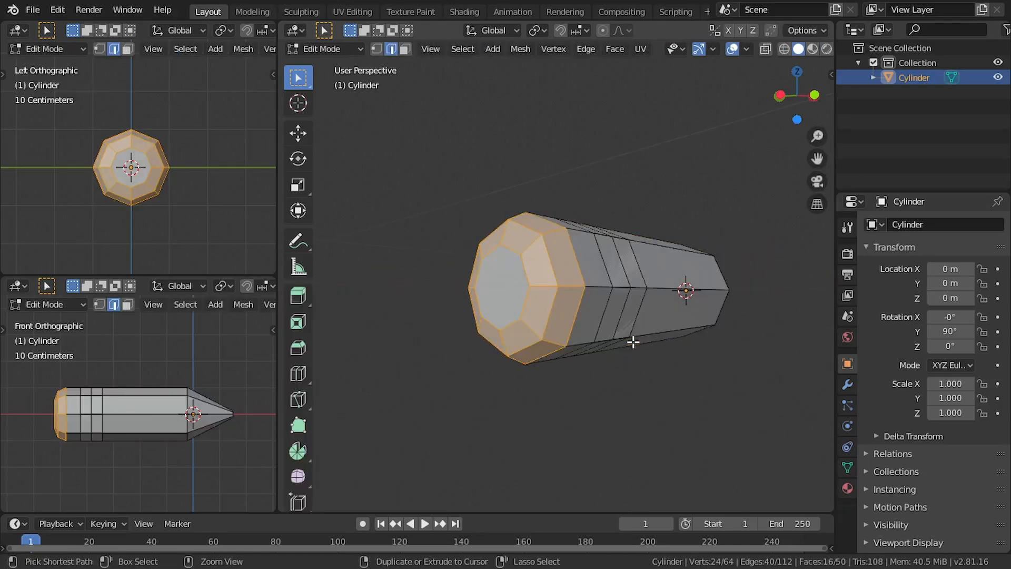
Bevel the blunt-end edge loop with two segments and a width of about 0.51 m, and leave edit mode
{"action": "key", "text": "ctrl+b"}
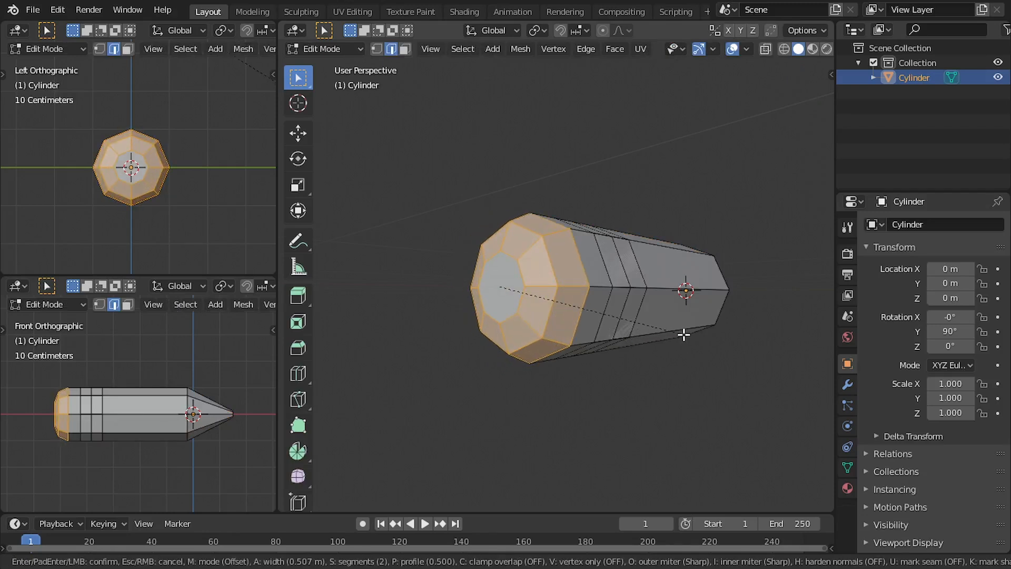
{"action": "left_click", "coordinate": [684, 335]}
{"action": "key", "text": "Tab"}
{"action": "middle_click_drag", "start_coordinate": [682, 336], "coordinate": [543, 370]}
{"action": "key", "text": "KP_1"}
{"action": "scroll", "coordinate": [612, 295], "scroll_direction": "up", "scroll_amount": 1}
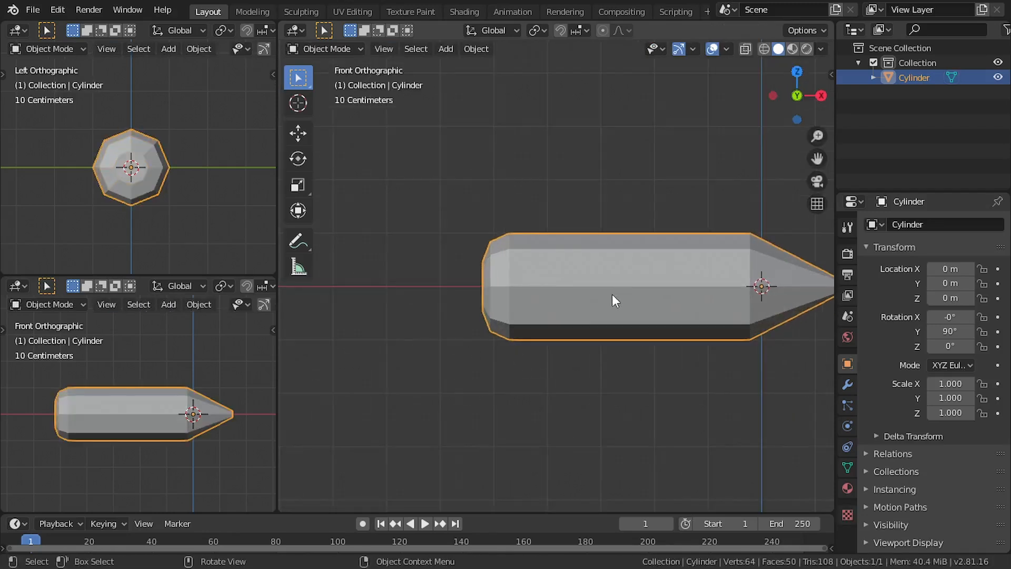
Enter edit mode on the body with face selection and a see-through display
{"action": "key", "text": "Tab"}
{"action": "scroll", "coordinate": [553, 287], "scroll_direction": "up", "scroll_amount": 2}
{"action": "left_click", "coordinate": [566, 277]}
{"action": "left_click", "coordinate": [405, 50]}
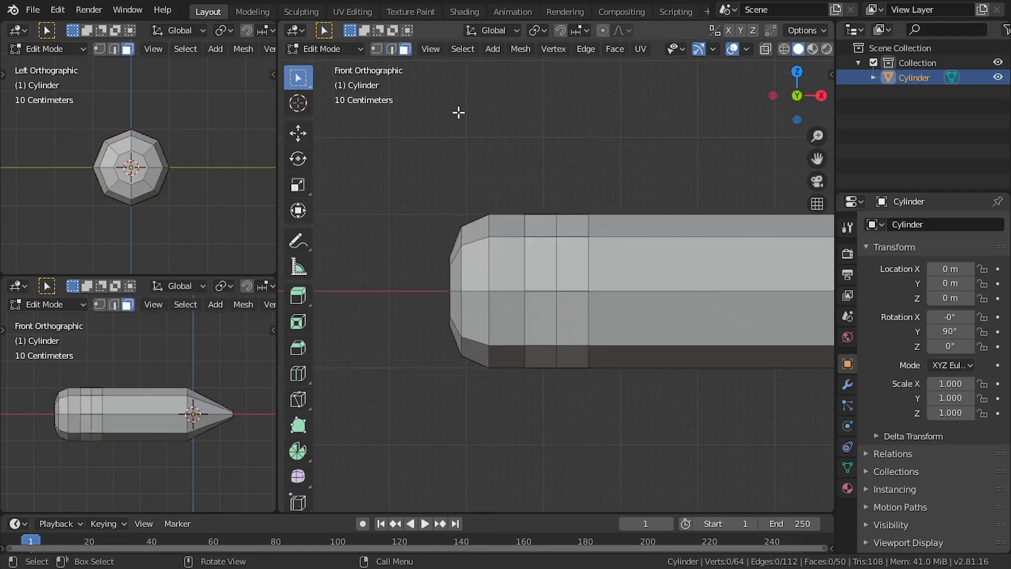
{"action": "key", "text": "alt+z"}
Select all eight faces of the duplicated band around the body, without the body's own faces
{"action": "left_click", "coordinate": [571, 279], "text": "alt"}
{"action": "left_click", "coordinate": [570, 291]}
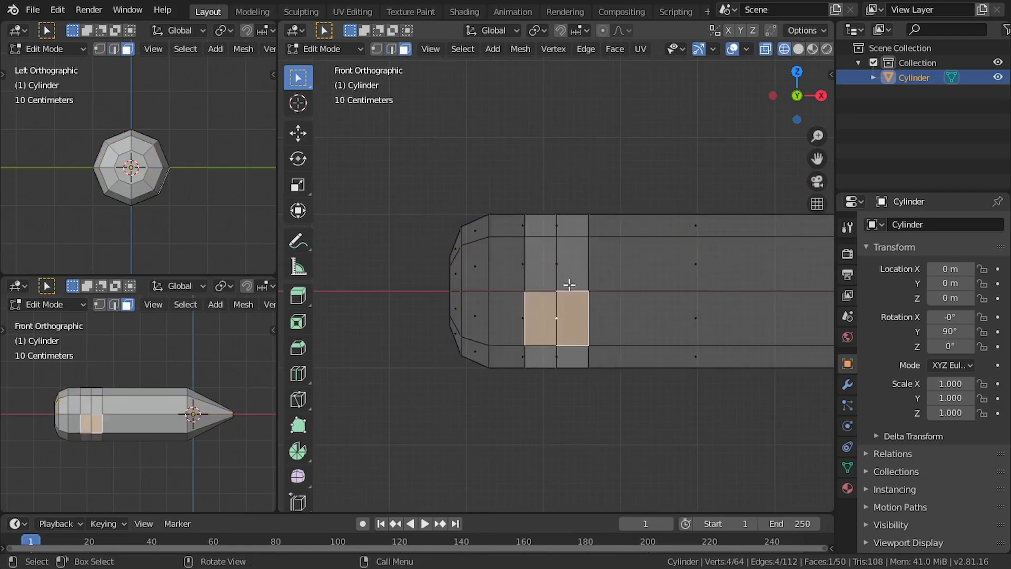
{"action": "left_click", "coordinate": [568, 269], "text": "shift"}
{"action": "left_click", "coordinate": [564, 231], "text": "shift"}
{"action": "middle_click_drag", "start_coordinate": [568, 266], "coordinate": [605, 331]}
{"action": "left_click", "coordinate": [561, 295], "text": "shift"}
{"action": "left_click", "coordinate": [530, 341], "text": "shift"}
{"action": "left_click", "coordinate": [565, 318], "text": "shift"}
{"action": "left_click", "coordinate": [606, 255], "text": "shift"}
{"action": "middle_click_drag", "start_coordinate": [606, 255], "coordinate": [600, 345]}
{"action": "left_click", "coordinate": [575, 268], "text": "shift"}
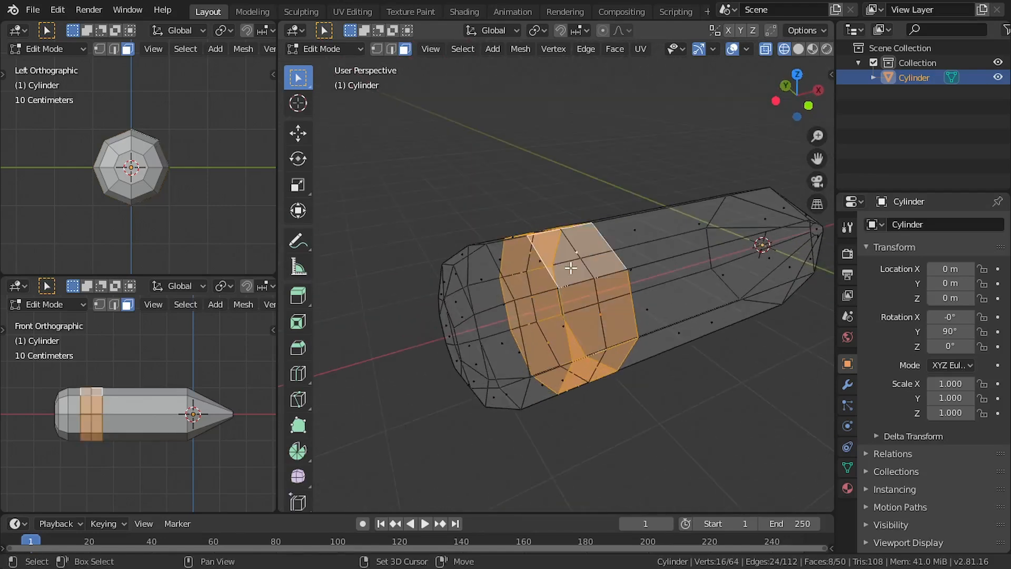
{"action": "middle_click_drag", "start_coordinate": [575, 268], "coordinate": [591, 304]}
Try moving the selected band faces off the body and undo the move
{"action": "key", "text": "g"}
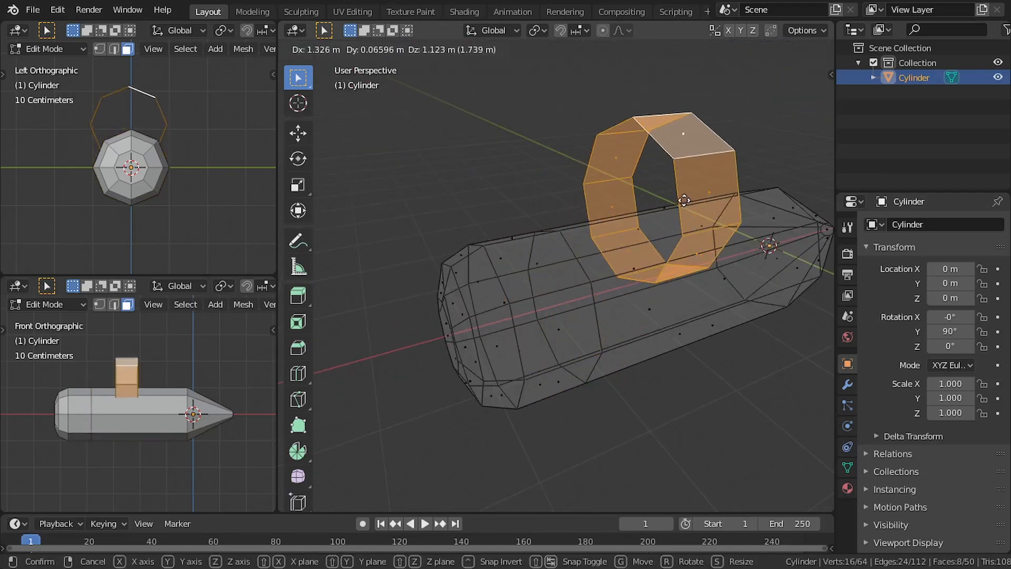
{"action": "left_click", "coordinate": [680, 204]}
{"action": "key", "text": "ctrl+z"}
Separate the selected band faces into their own object using Separate by Selection
{"action": "middle_click_drag", "start_coordinate": [661, 245], "coordinate": [589, 256]}
{"action": "key", "text": "F3"}
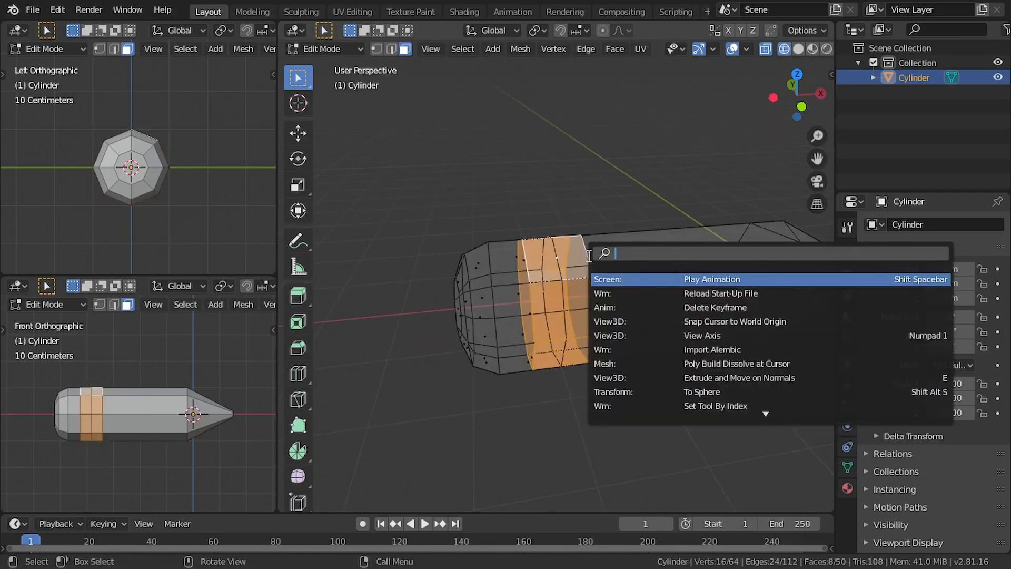
{"action": "type", "text": "Separate"}
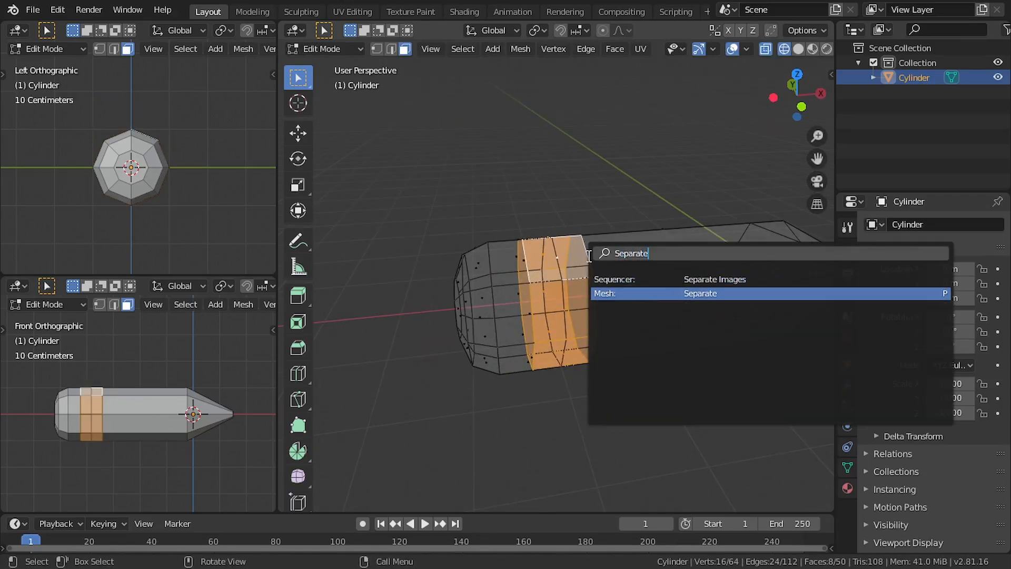
{"action": "left_click", "coordinate": [602, 294]}
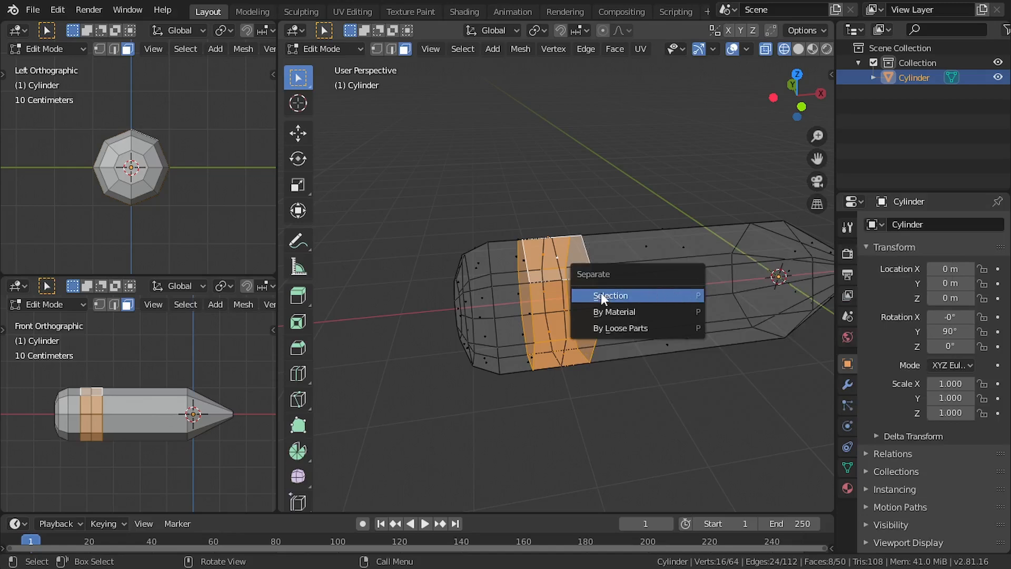
{"action": "left_click", "coordinate": [613, 293]}
{"action": "middle_click_drag", "start_coordinate": [609, 291], "coordinate": [590, 292]}
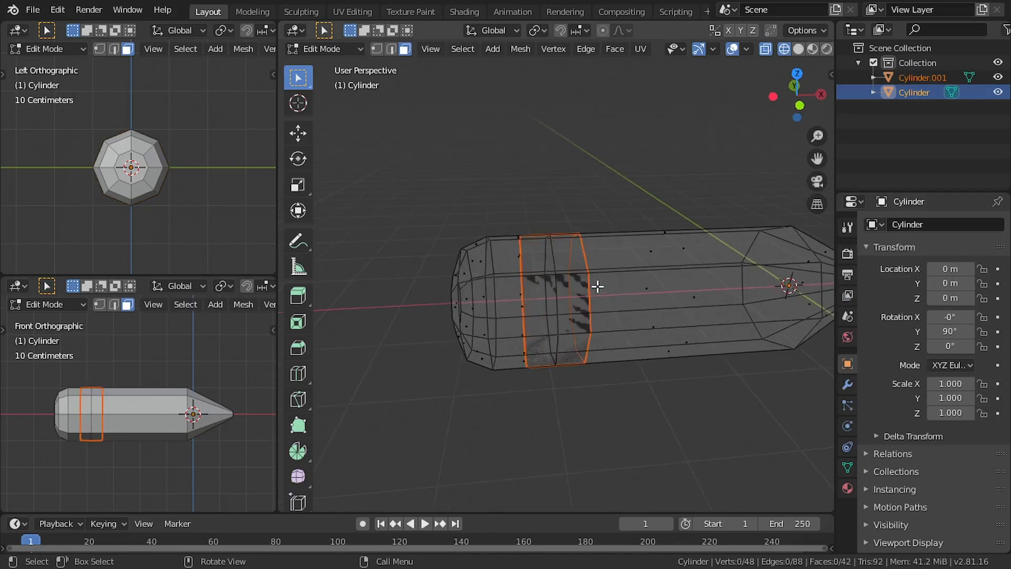
Leave edit mode and select only the separated band object
{"action": "key", "text": "Tab"}
{"action": "key", "text": "g"}
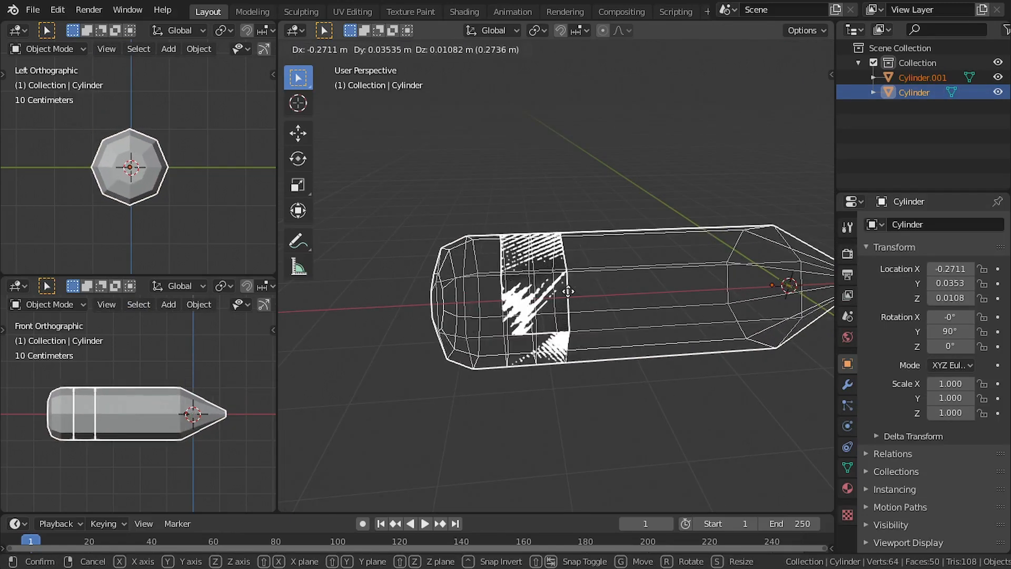
{"action": "left_click", "coordinate": [610, 300]}
{"action": "left_click", "coordinate": [559, 302]}
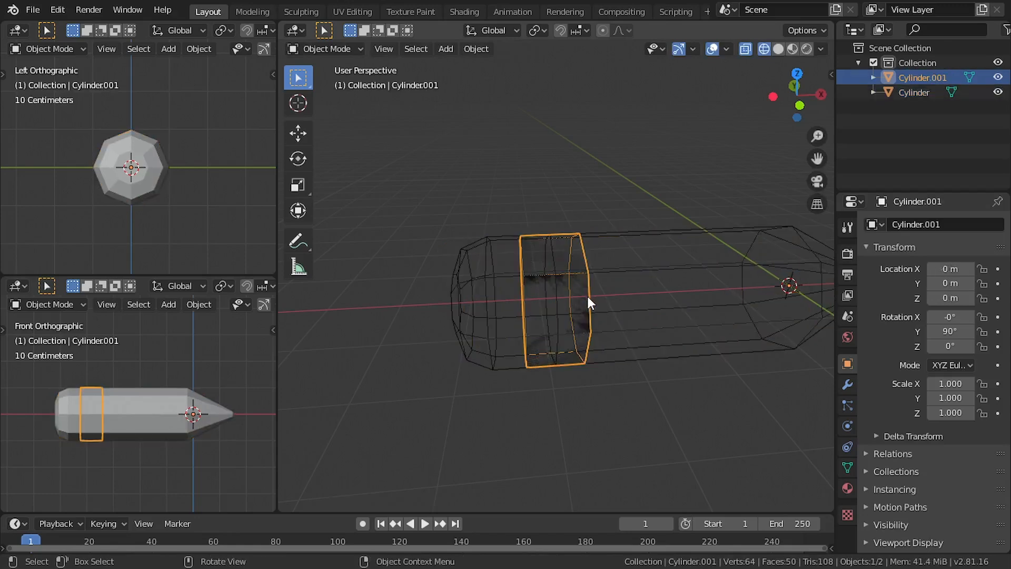
Try moving the band object away from the body and undo the move
{"action": "key", "text": "g"}
{"action": "left_click", "coordinate": [595, 211]}
{"action": "key", "text": "ctrl+z"}
{"action": "right_click", "coordinate": [572, 280]}
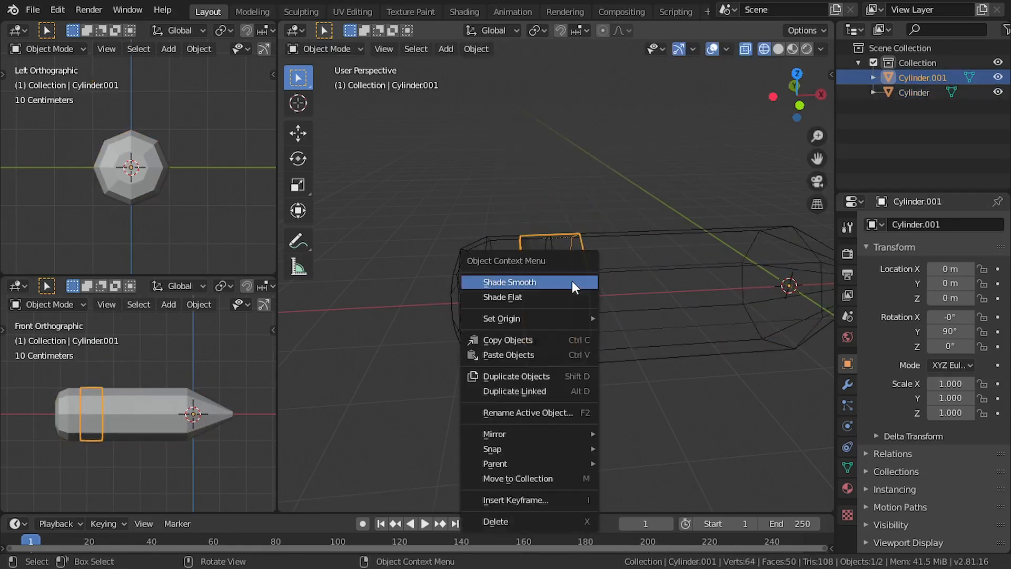
{"action": "left_click", "coordinate": [576, 178]}
With the band object selected, switch the viewport from wireframe to solid shading
{"action": "left_click", "coordinate": [585, 292]}
{"action": "key", "text": "Tab"}
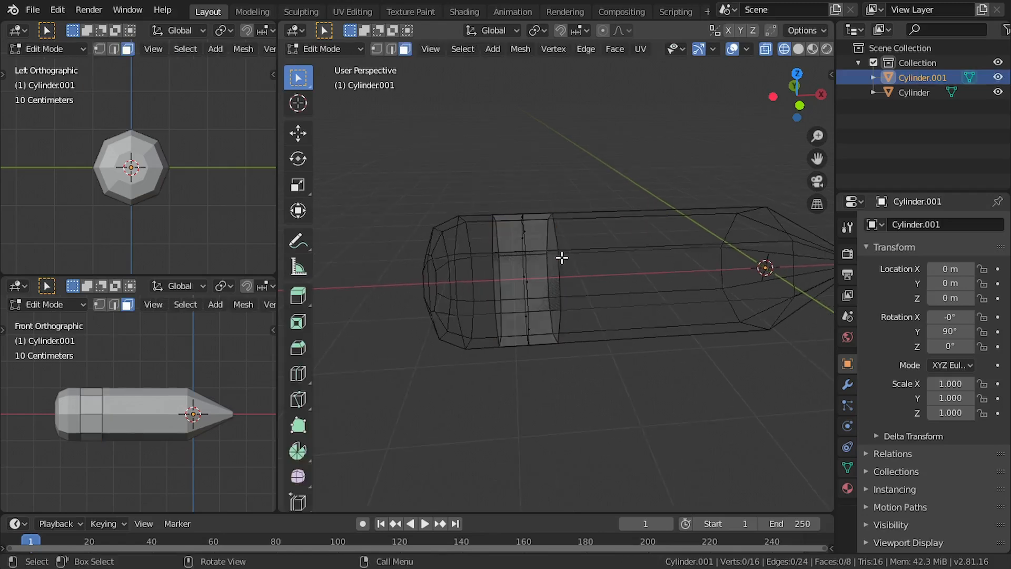
{"action": "key", "text": "z"}
{"action": "left_click", "coordinate": [606, 257]}
{"action": "middle_click_drag", "start_coordinate": [603, 259], "coordinate": [598, 263]}
{"action": "key", "text": "Tab"}
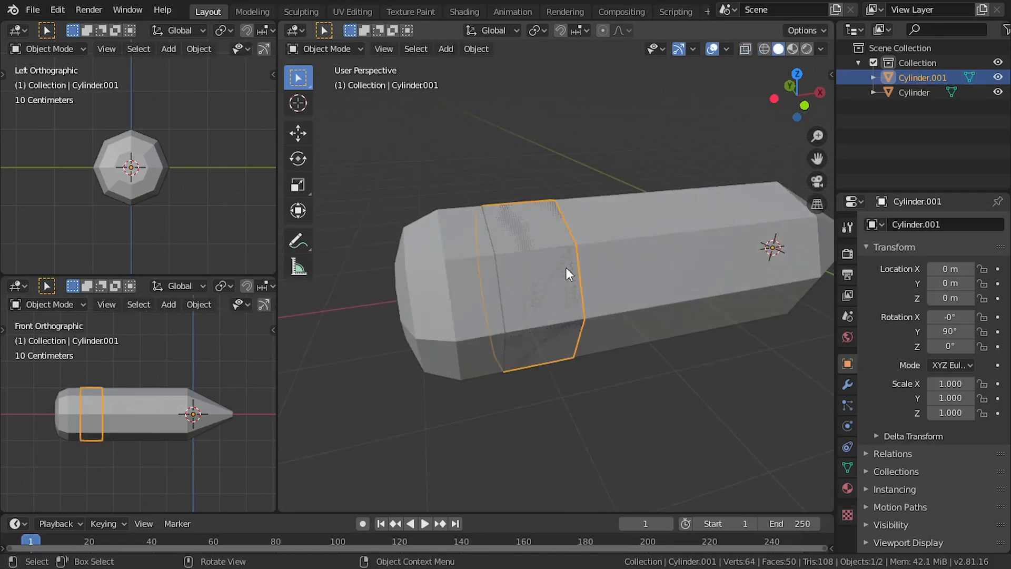
Enter edit mode on the band and select all of its geometry as faces
{"action": "key", "text": "Tab"}
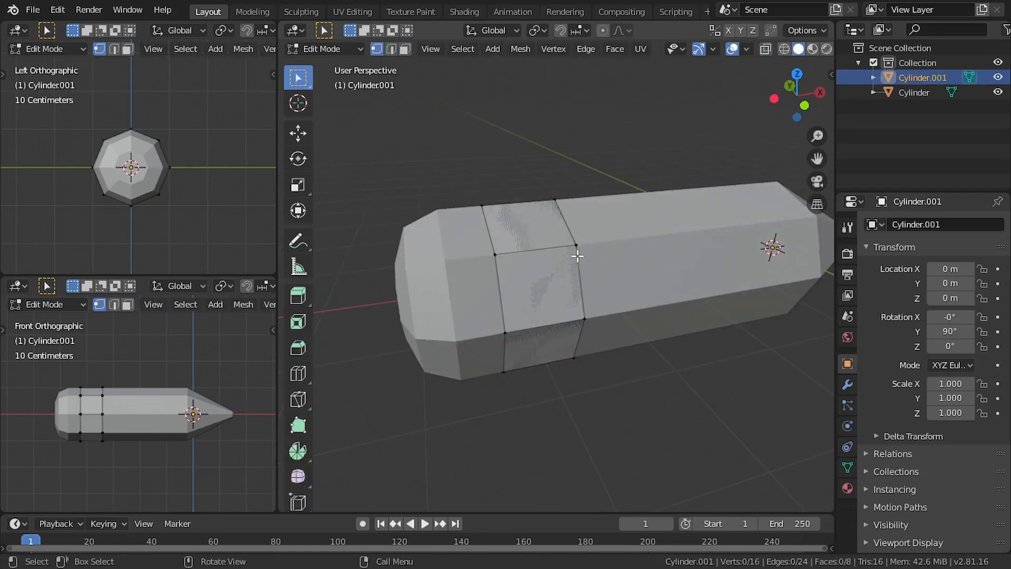
{"action": "key", "text": "alt+z"}
{"action": "key", "text": "a"}
{"action": "mouse_move", "coordinate": [584, 208]}
{"action": "middle_mouse_down"}
{"action": "mouse_move", "coordinate": [543, 247]}
{"action": "mouse_move", "coordinate": [587, 264]}
{"action": "mouse_move", "coordinate": [606, 258]}
{"action": "middle_mouse_up"}
{"action": "left_click", "coordinate": [405, 49]}
{"action": "key", "text": "shift+z"}
Extrude the band's faces outward with Extrude Along Normals to form a raised collar around the body
{"action": "left_click", "coordinate": [305, 295]}
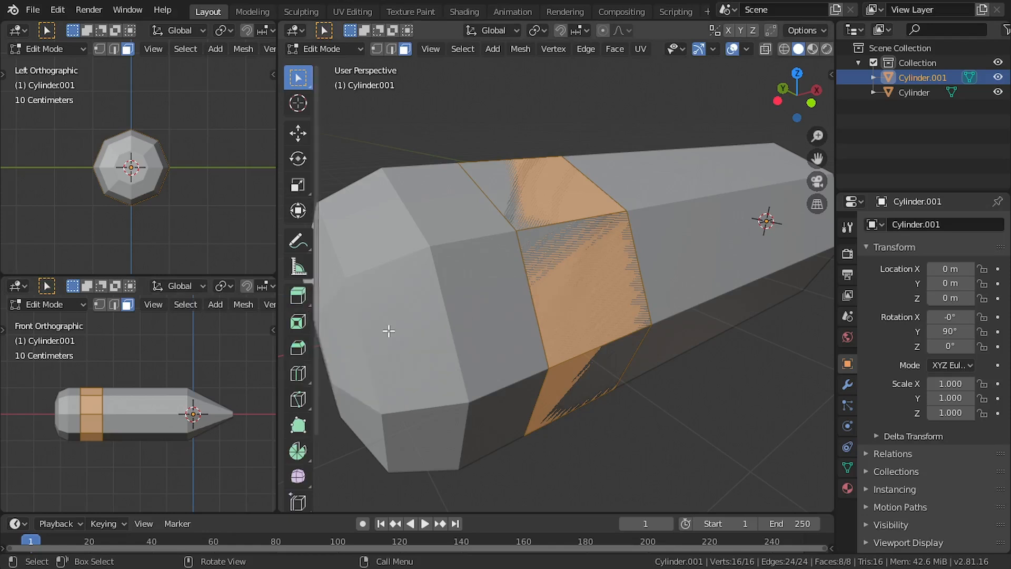
{"action": "left_click", "coordinate": [297, 298]}
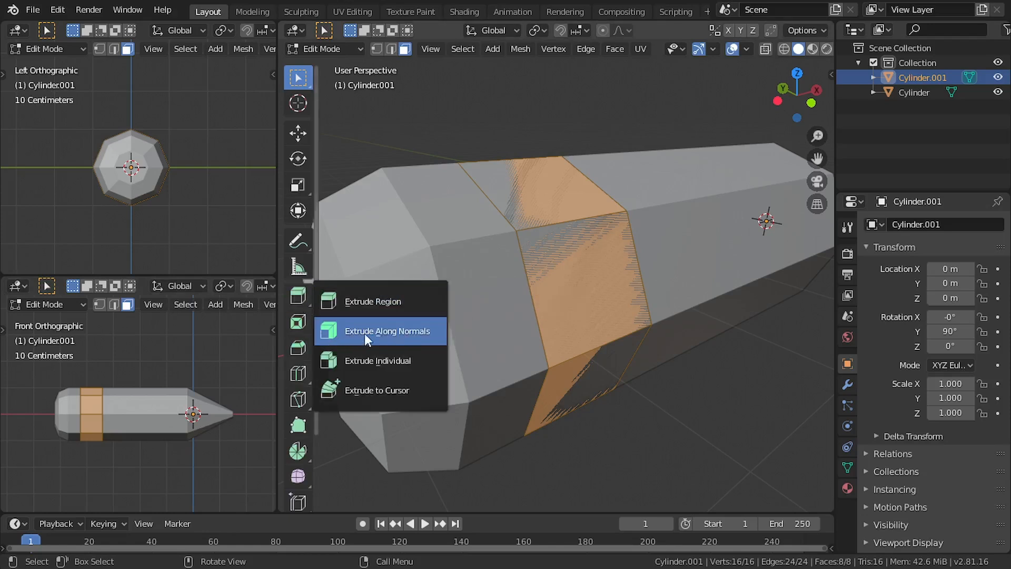
{"action": "left_click", "coordinate": [364, 334]}
{"action": "left_click", "coordinate": [296, 298]}
{"action": "left_click", "coordinate": [337, 332]}
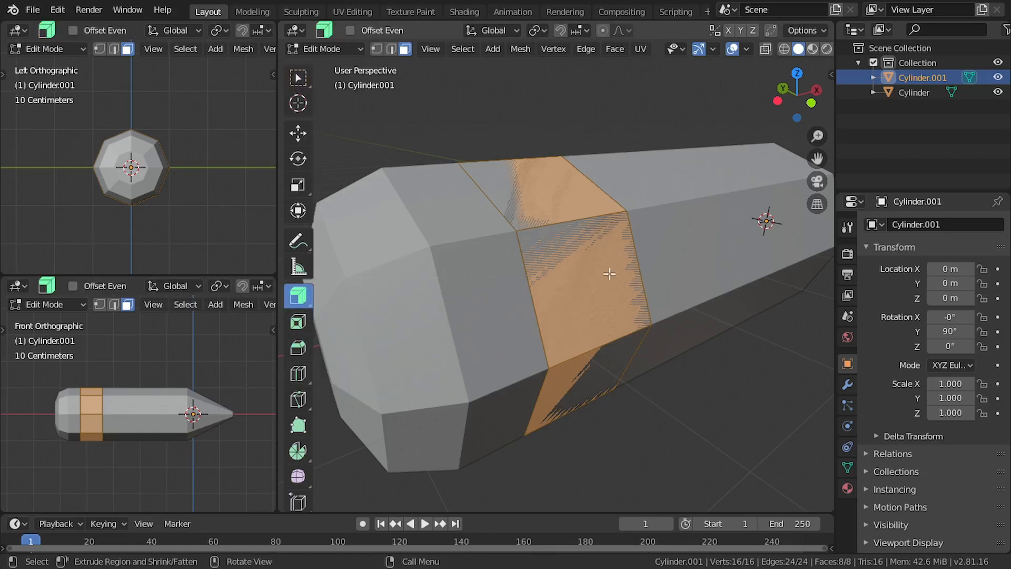
{"action": "left_click_drag", "start_coordinate": [610, 274], "coordinate": [656, 280]}
{"action": "left_click_drag", "start_coordinate": [579, 300], "coordinate": [578, 313]}
{"action": "middle_click_drag", "start_coordinate": [578, 313], "coordinate": [616, 354]}
{"action": "key", "text": "ctrl+z"}
Leave edit mode and deselect everything to inspect the raised band on the whole pencil
{"action": "key", "text": "ctrl+alt+space"}
{"action": "left_click_drag", "start_coordinate": [616, 354], "coordinate": [564, 330]}
{"action": "scroll", "coordinate": [551, 325], "scroll_direction": "down", "scroll_amount": 2}
{"action": "key", "text": "ctrl+alt+space"}
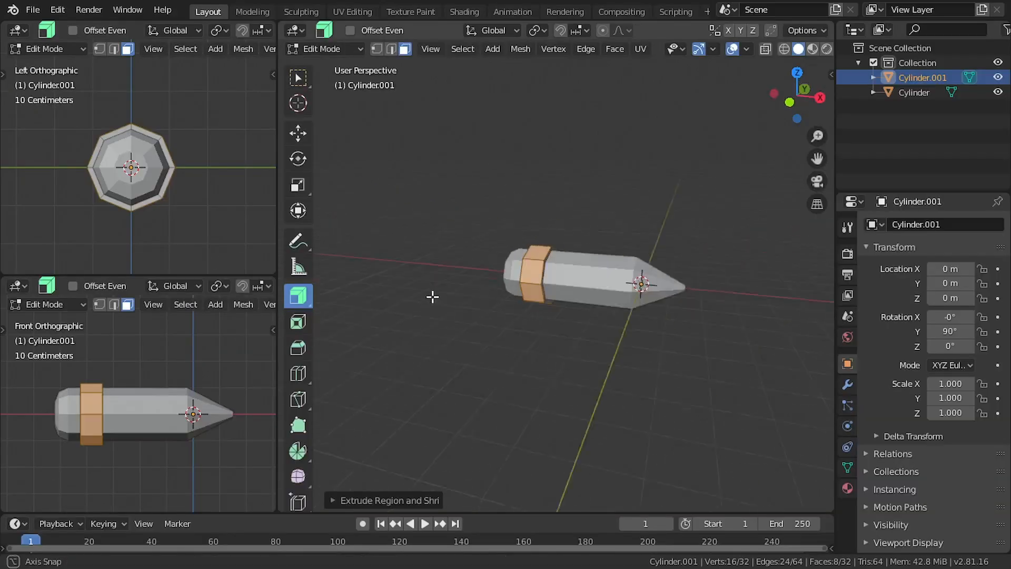
{"action": "scroll", "coordinate": [510, 283], "scroll_direction": "up", "scroll_amount": 3}
{"action": "mouse_move", "coordinate": [509, 283]}
{"action": "middle_mouse_down"}
{"action": "mouse_move", "coordinate": [544, 291]}
{"action": "mouse_move", "coordinate": [523, 263]}
{"action": "mouse_move", "coordinate": [508, 280]}
{"action": "middle_mouse_up"}
{"action": "key", "text": "Tab"}
{"action": "scroll", "coordinate": [579, 292], "scroll_direction": "down", "scroll_amount": 2}
{"action": "key", "text": "alt+a"}
{"action": "scroll", "coordinate": [530, 261], "scroll_direction": "up", "scroll_amount": 1}
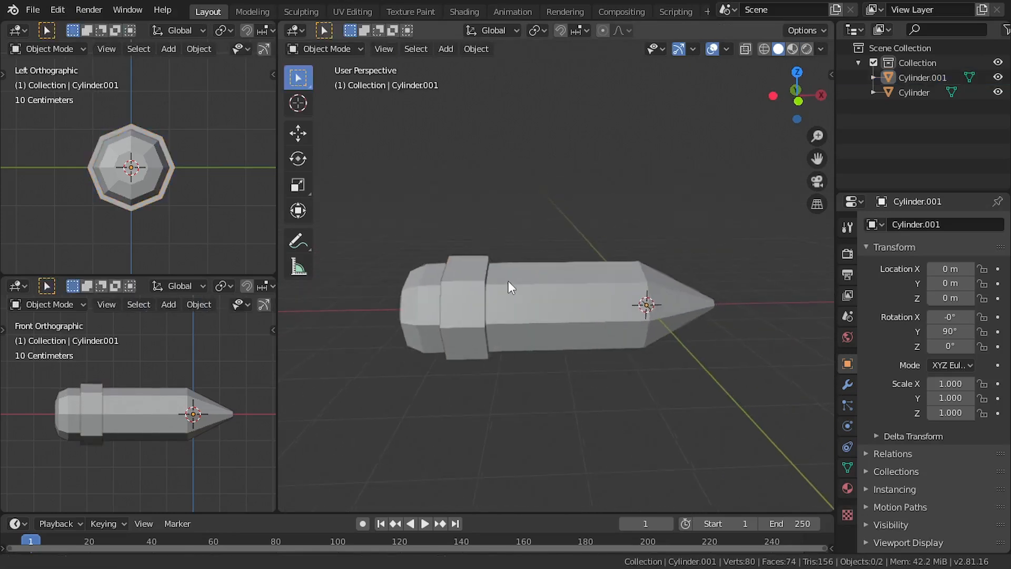
Select the pencil body and display the model in wireframe from the front, ending in object mode
{"action": "left_click", "coordinate": [505, 312]}
{"action": "key", "text": "Tab"}
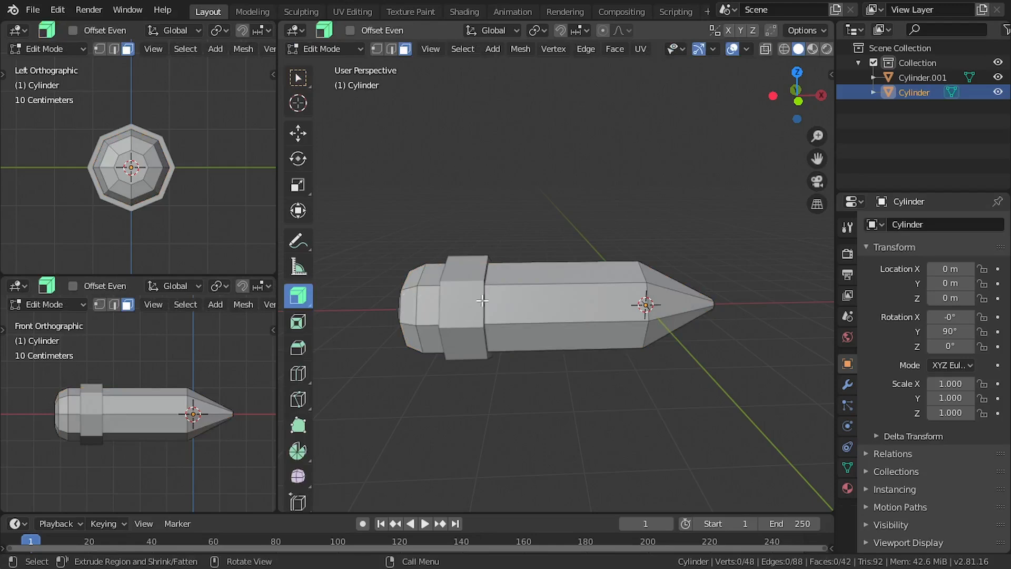
{"action": "key", "text": "KP_1"}
{"action": "middle_click_drag", "start_coordinate": [459, 300], "coordinate": [591, 282], "text": "shift"}
{"action": "key", "text": "z"}
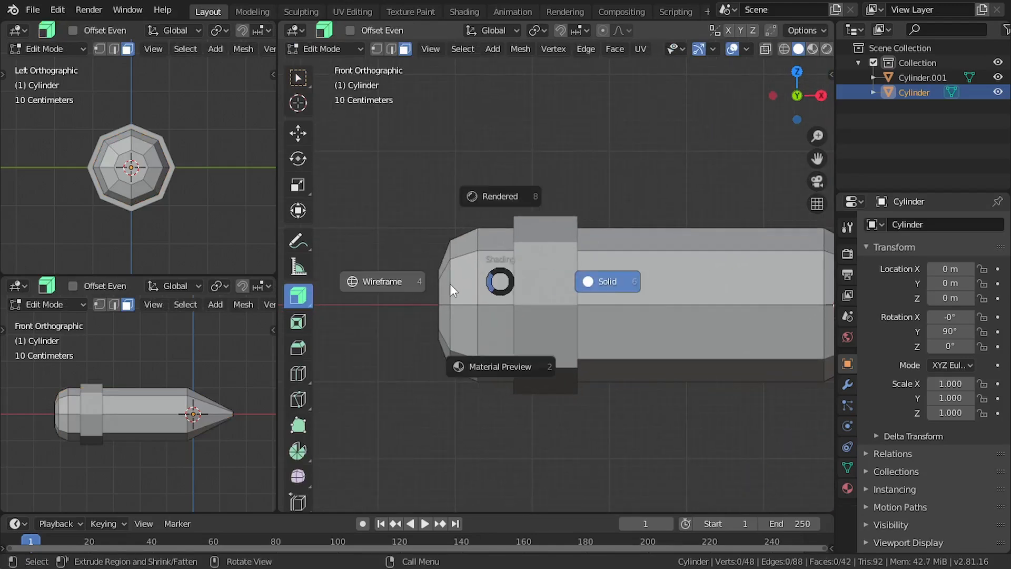
{"action": "left_click", "coordinate": [417, 278]}
{"action": "key", "text": "Tab"}
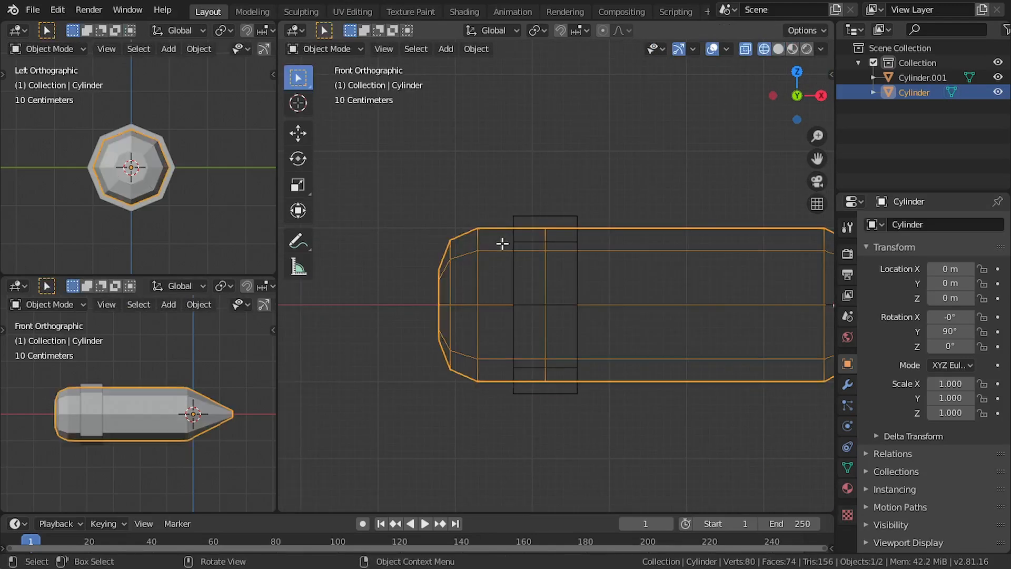
Separate the body's eraser-end faces, up to the edge loop under the band, into their own object and return to object mode
{"action": "key", "text": "Tab"}
{"action": "left_click_drag", "start_coordinate": [307, 87], "coordinate": [361, 109]}
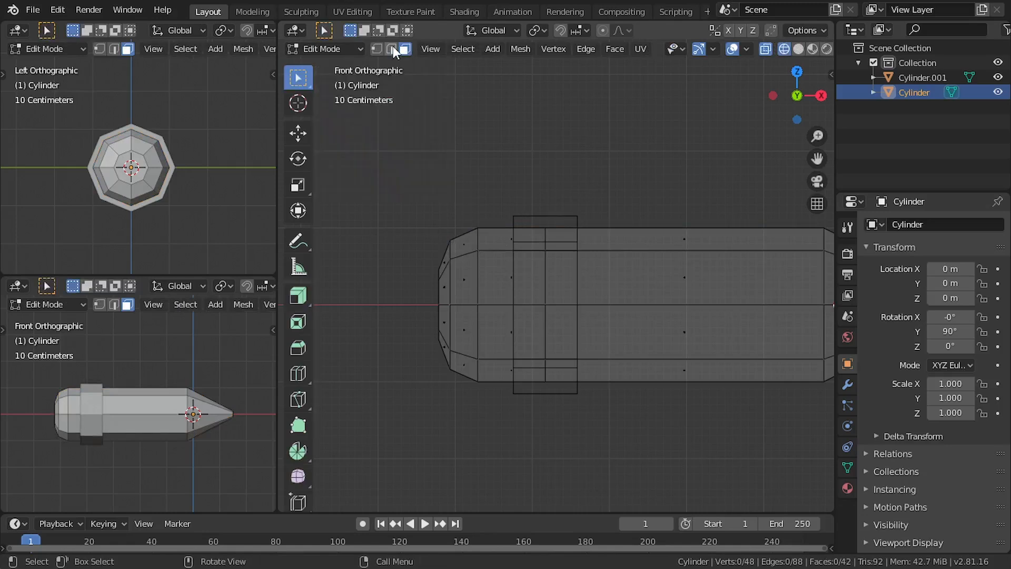
{"action": "key", "text": "2"}
{"action": "left_click_drag", "start_coordinate": [506, 198], "coordinate": [397, 451]}
{"action": "left_click", "coordinate": [404, 49]}
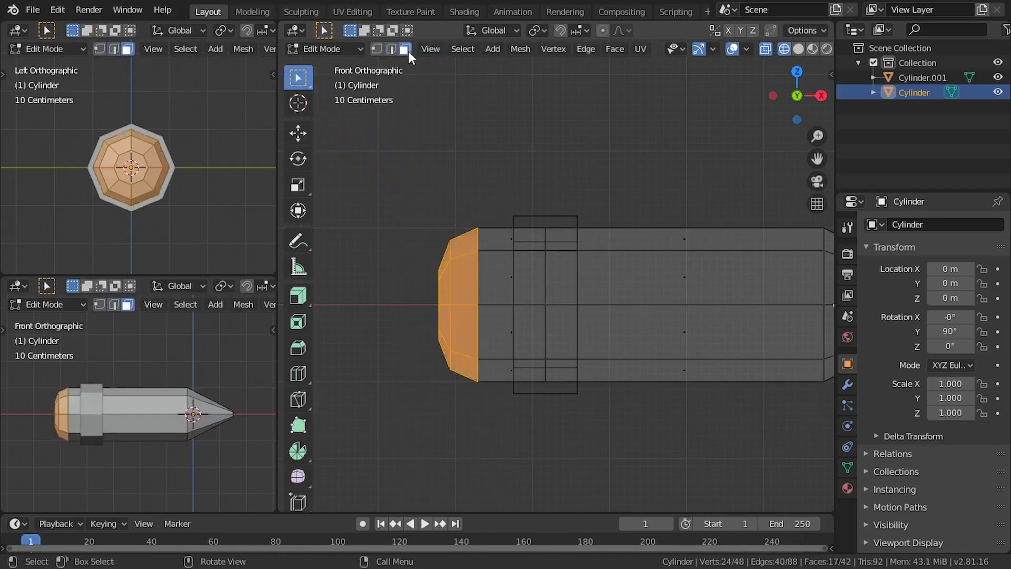
{"action": "left_click_drag", "start_coordinate": [546, 183], "coordinate": [398, 454]}
{"action": "key", "text": "F3"}
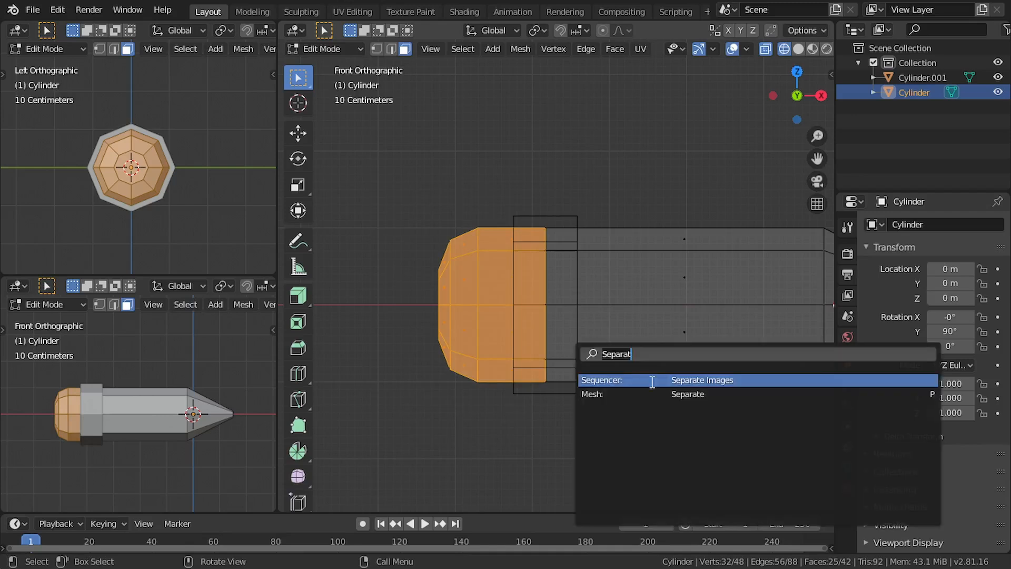
{"action": "key", "text": "Return"}
{"action": "left_click", "coordinate": [620, 391]}
{"action": "key", "text": "Tab"}
{"action": "left_click", "coordinate": [499, 318]}
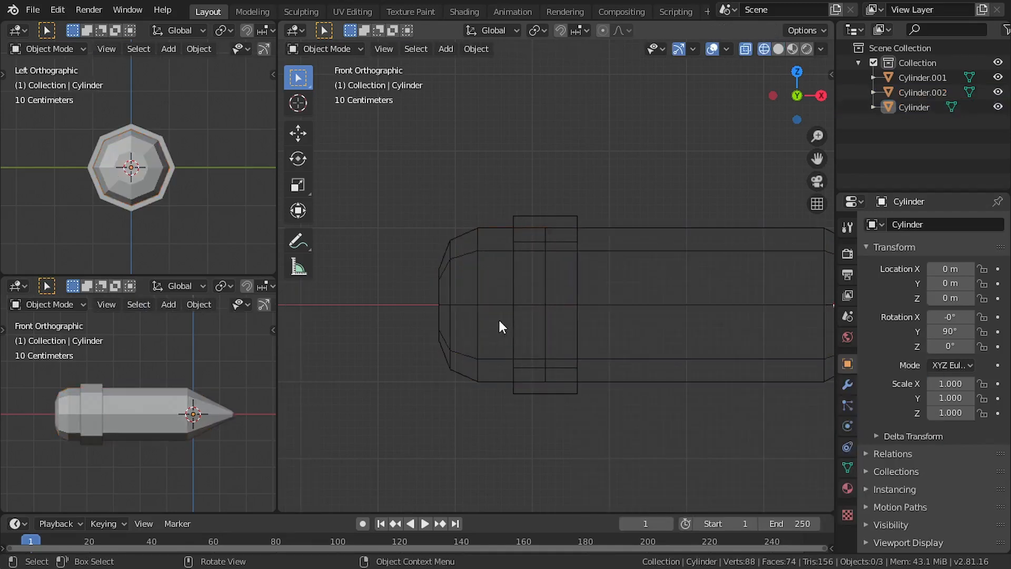
Test-move the separated eraser end and undo the move
{"action": "left_click", "coordinate": [501, 337]}
{"action": "key", "text": "g"}
{"action": "left_click", "coordinate": [434, 323]}
{"action": "key", "text": "ctrl+z"}
Return to solid shading, select the pencil body and show the upper side viewport from the right
{"action": "key", "text": "shift+z"}
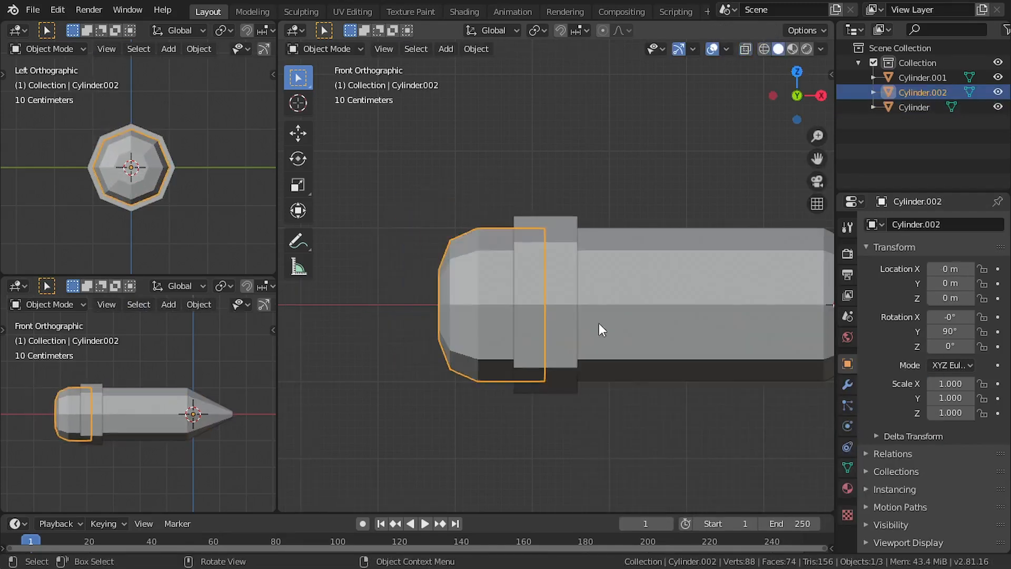
{"action": "scroll", "coordinate": [590, 316], "scroll_direction": "down", "scroll_amount": 5}
{"action": "left_click", "coordinate": [555, 289]}
{"action": "left_click", "coordinate": [555, 288]}
{"action": "left_click", "coordinate": [595, 254]}
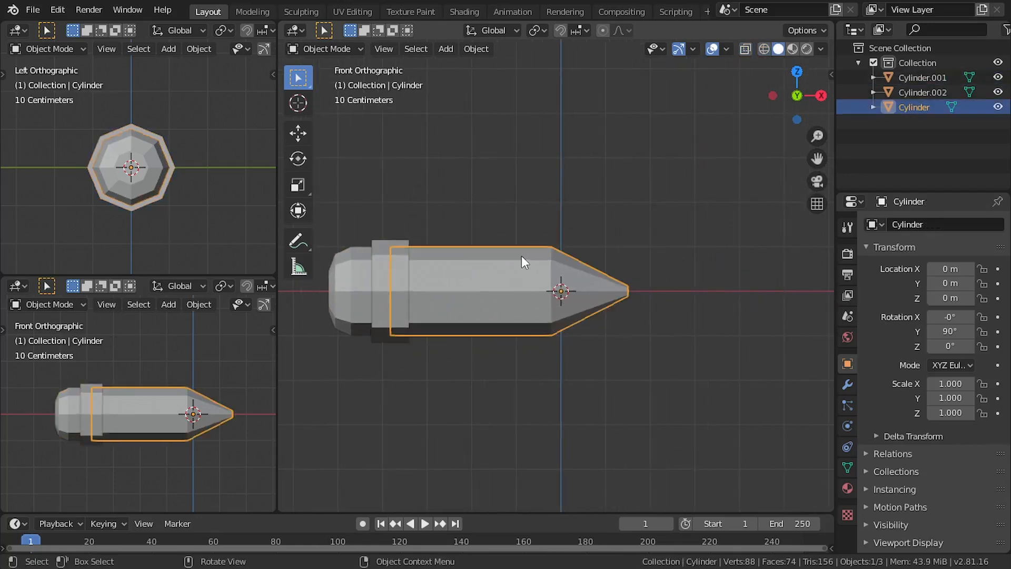
{"action": "mouse_move", "coordinate": [522, 255]}
{"action": "middle_mouse_down"}
{"action": "mouse_move", "coordinate": [615, 295]}
{"action": "mouse_move", "coordinate": [649, 332]}
{"action": "mouse_move", "coordinate": [666, 383]}
{"action": "mouse_move", "coordinate": [735, 325]}
{"action": "middle_mouse_up"}
{"action": "scroll", "coordinate": [666, 383], "scroll_direction": "up", "scroll_amount": 2}
{"action": "key", "text": "KP_3"}
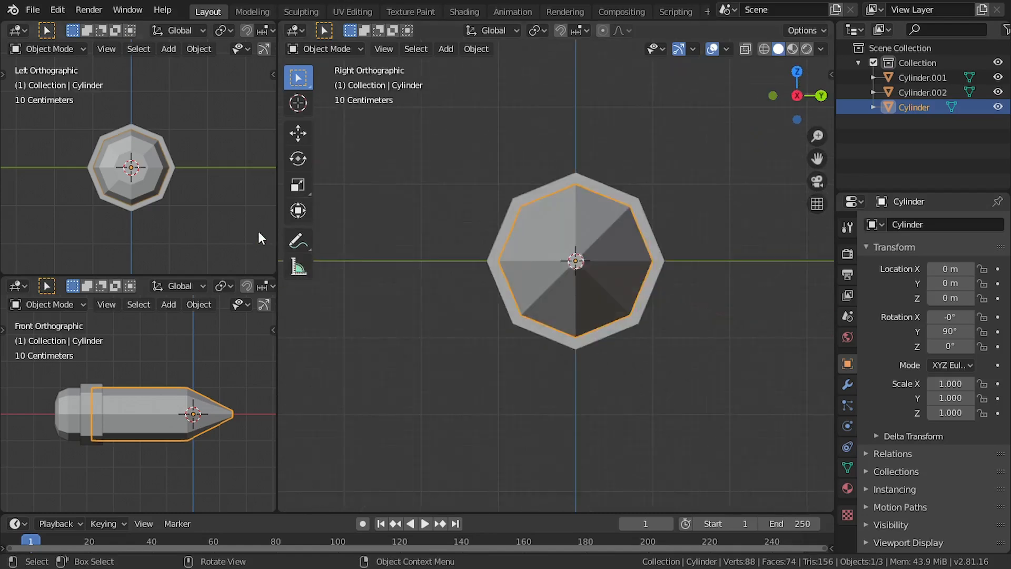
{"action": "key", "text": "KP_3"}
{"action": "key", "text": "KP_1"}
{"action": "middle_click_drag", "start_coordinate": [636, 319], "coordinate": [564, 296]}
Cut an uneven closed loop around the body's cone near the tip with the Knife tool in edit mode
{"action": "key", "text": "Tab"}
{"action": "left_click", "coordinate": [582, 285]}
{"action": "scroll", "coordinate": [573, 296], "scroll_direction": "up", "scroll_amount": 1}
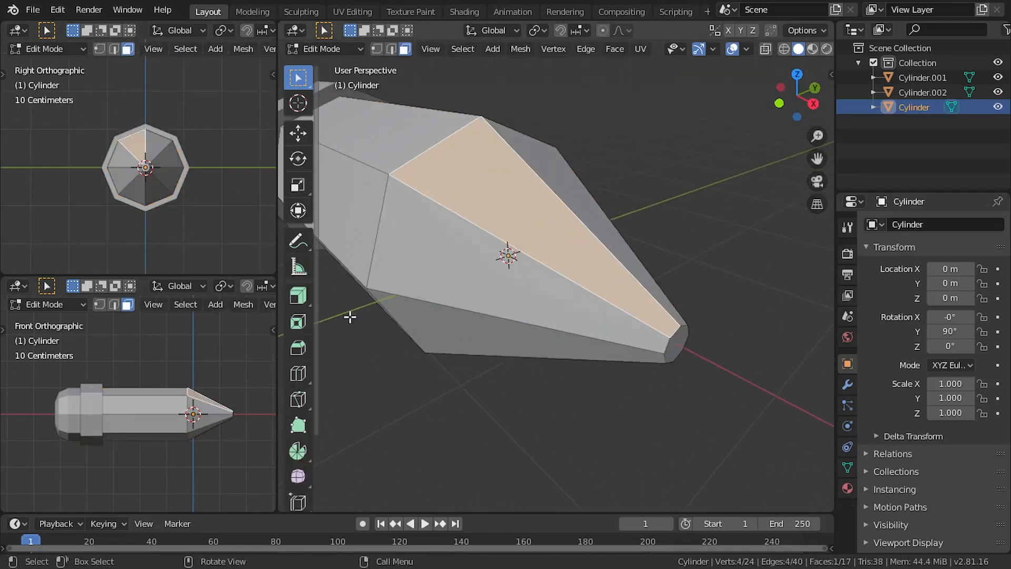
{"action": "scroll", "coordinate": [299, 337], "scroll_direction": "down", "scroll_amount": 2}
{"action": "left_click", "coordinate": [305, 345]}
{"action": "left_click", "coordinate": [340, 346]}
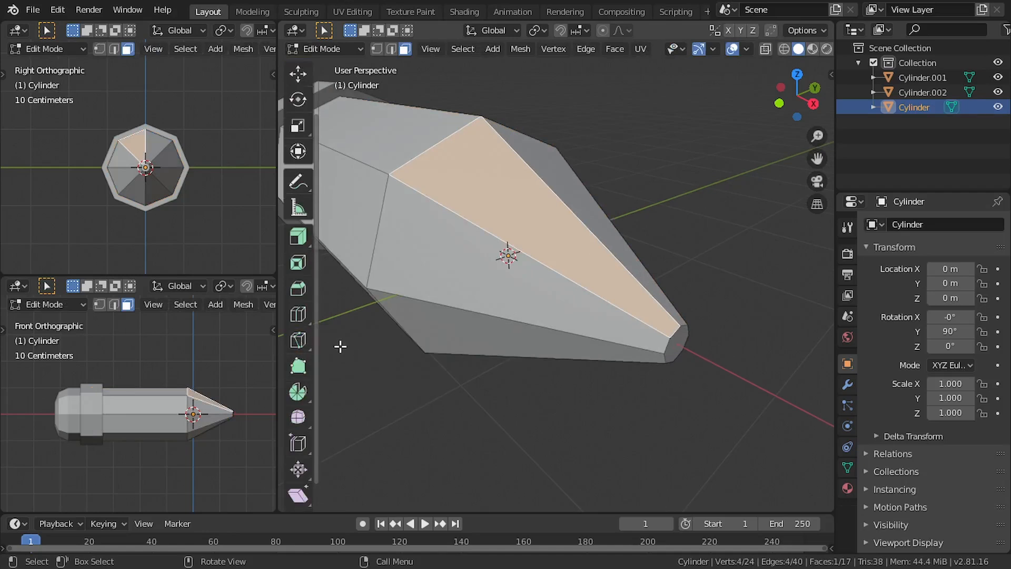
{"action": "left_click", "coordinate": [546, 327]}
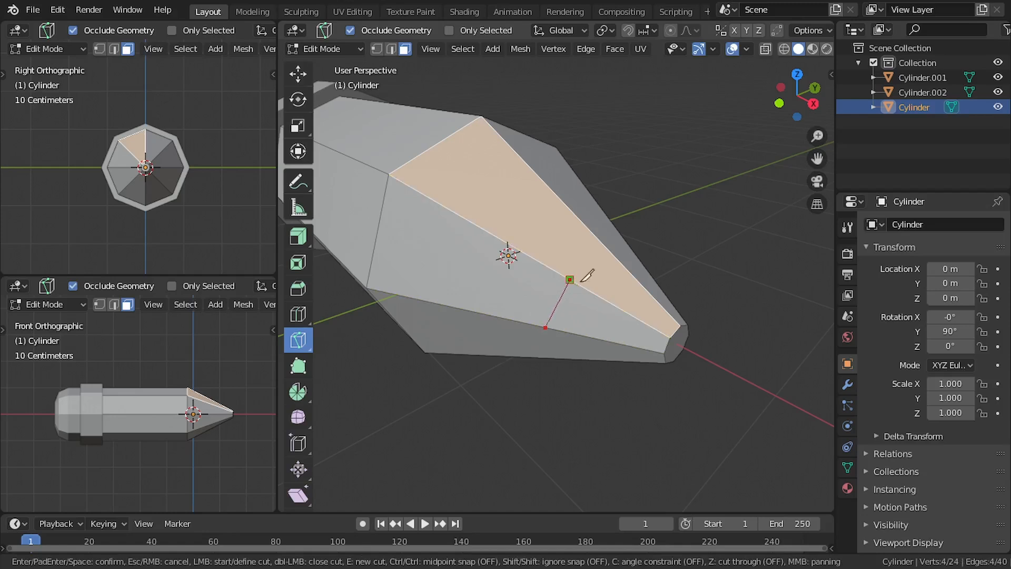
{"action": "middle_click_drag", "start_coordinate": [587, 275], "coordinate": [659, 365]}
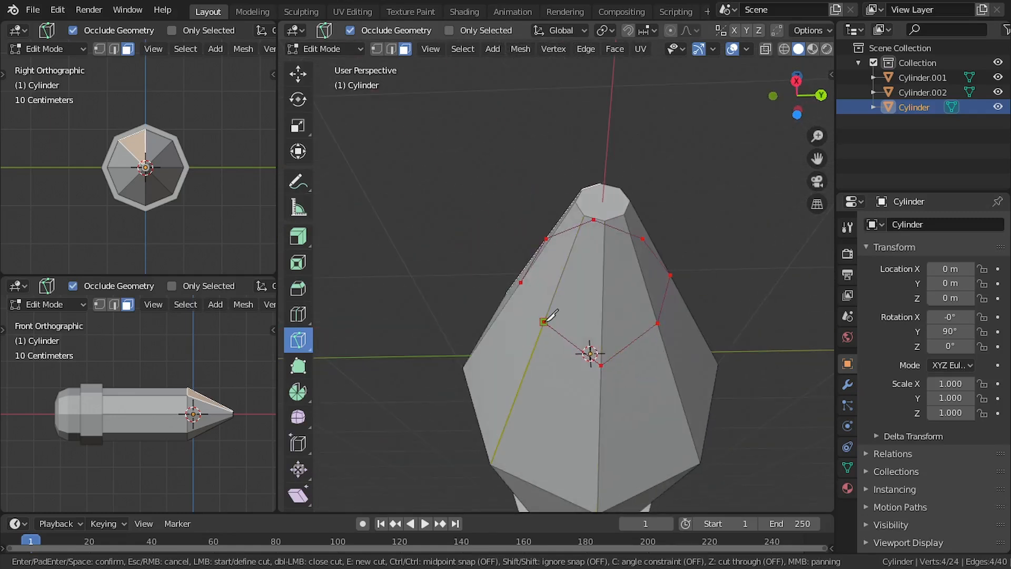
{"action": "middle_click_drag", "start_coordinate": [547, 316], "coordinate": [642, 365]}
{"action": "middle_click_drag", "start_coordinate": [606, 336], "coordinate": [631, 342]}
{"action": "key", "text": "Return"}
{"action": "scroll", "coordinate": [293, 108], "scroll_direction": "up", "scroll_amount": 3}
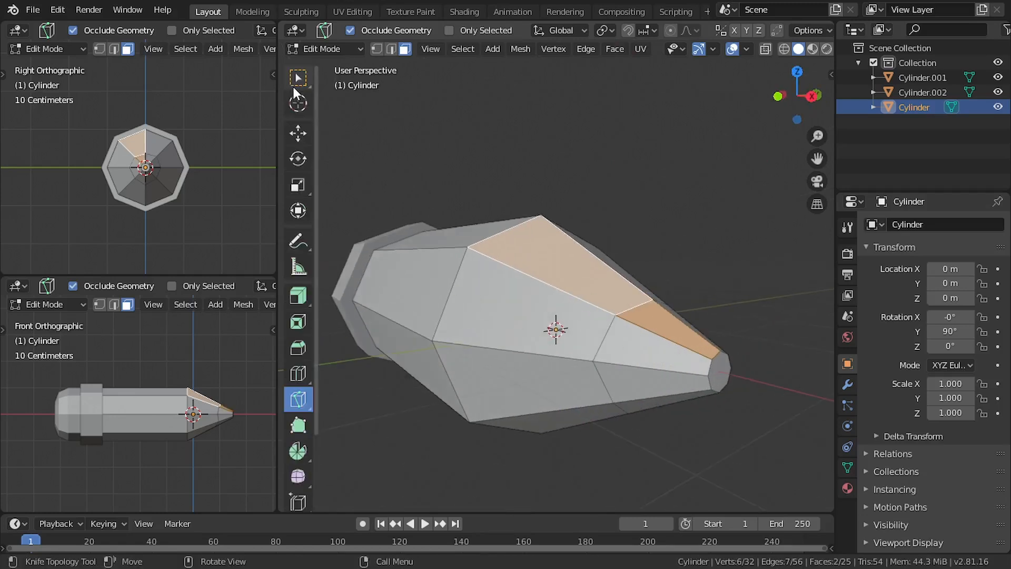
Select the tip faces beyond the knife cut in a front wireframe view and return to solid shading
{"action": "left_click", "coordinate": [297, 83]}
{"action": "mouse_move", "coordinate": [690, 269]}
{"action": "middle_mouse_down"}
{"action": "mouse_move", "coordinate": [742, 280]}
{"action": "mouse_move", "coordinate": [700, 317]}
{"action": "mouse_move", "coordinate": [643, 272]}
{"action": "middle_mouse_up"}
{"action": "key", "text": "z"}
{"action": "left_click", "coordinate": [714, 276]}
{"action": "left_click", "coordinate": [713, 276]}
{"action": "scroll", "coordinate": [704, 320], "scroll_direction": "up", "scroll_amount": 1}
{"action": "mouse_move", "coordinate": [681, 241]}
{"action": "left_mouse_down"}
{"action": "mouse_move", "coordinate": [600, 419]}
{"action": "mouse_move", "coordinate": [598, 449]}
{"action": "left_mouse_up"}
{"action": "key", "text": "z"}
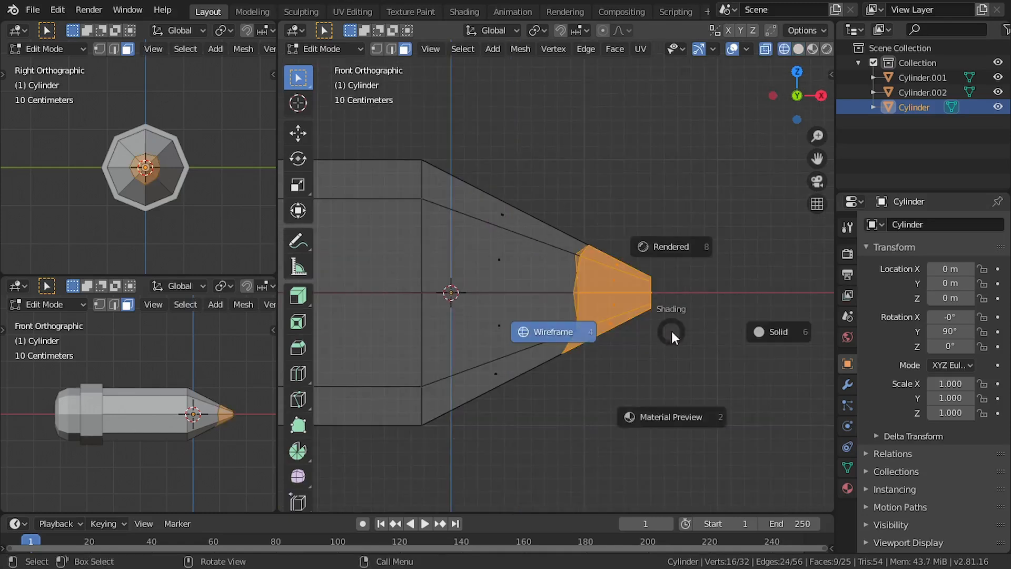
{"action": "left_click", "coordinate": [753, 345]}
Select the uneven knife-cut edge loop around the cone and bevel it with one segment, about 0.0124 m wide
{"action": "mouse_move", "coordinate": [689, 318]}
{"action": "middle_mouse_down"}
{"action": "mouse_move", "coordinate": [605, 343]}
{"action": "mouse_move", "coordinate": [621, 349]}
{"action": "middle_mouse_up"}
{"action": "left_click", "coordinate": [594, 278]}
{"action": "scroll", "coordinate": [582, 279], "scroll_direction": "up", "scroll_amount": 2}
{"action": "left_click", "coordinate": [391, 49]}
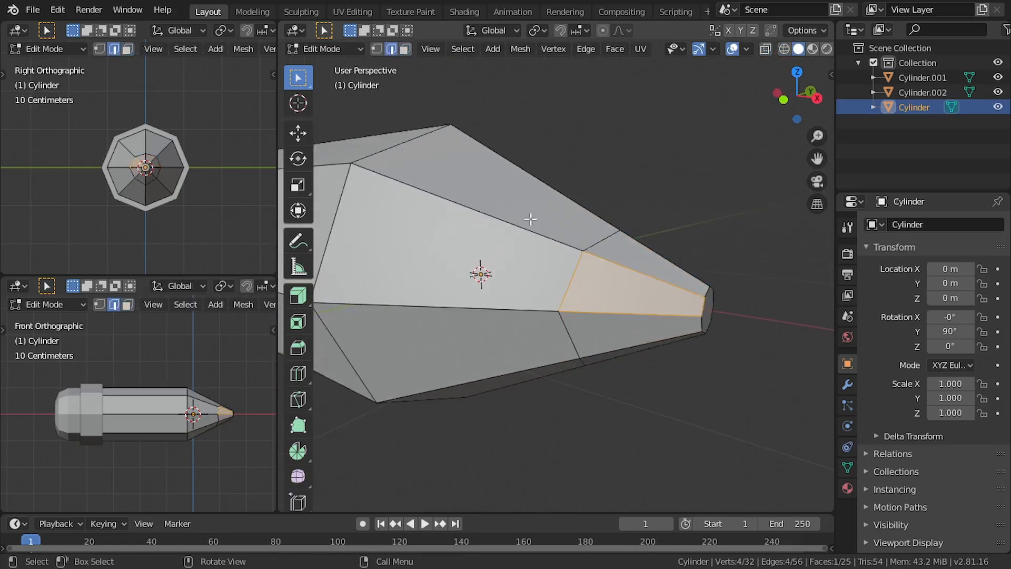
{"action": "mouse_move", "coordinate": [592, 302]}
{"action": "middle_mouse_down"}
{"action": "mouse_move", "coordinate": [454, 250]}
{"action": "mouse_move", "coordinate": [604, 316]}
{"action": "mouse_move", "coordinate": [587, 296]}
{"action": "middle_mouse_up"}
{"action": "key", "text": "ctrl+b"}
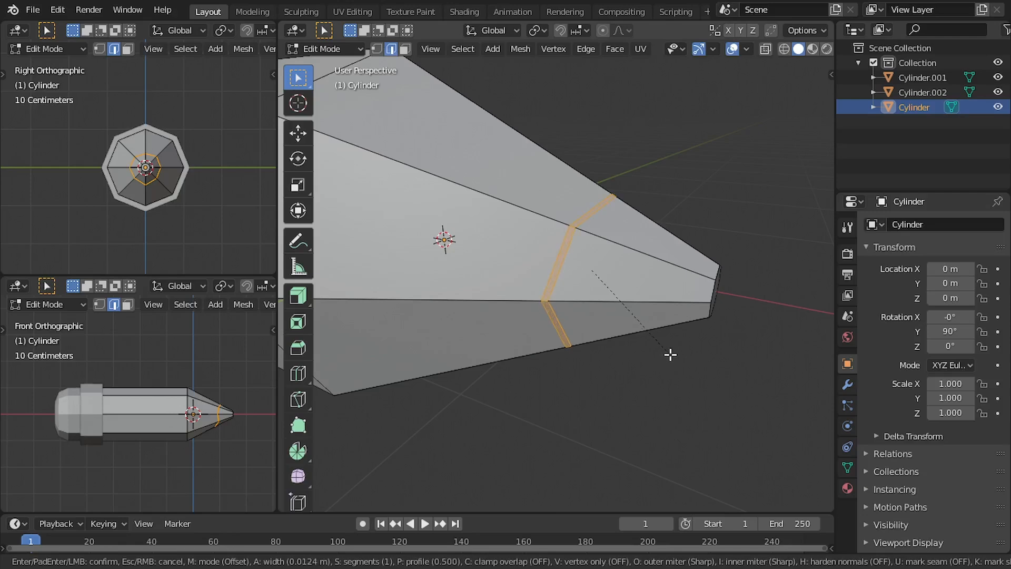
{"action": "left_click", "coordinate": [670, 354]}
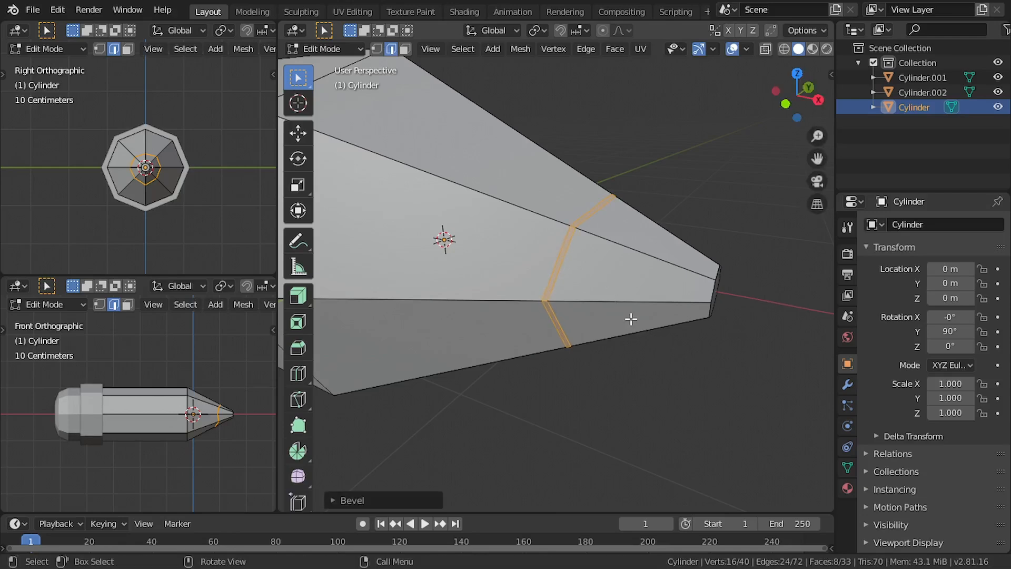
Extrude the narrow beveled strip inward with Extrude Along Normals to form a groove around the tip
{"action": "middle_click_drag", "start_coordinate": [631, 319], "coordinate": [656, 317]}
{"action": "left_click_drag", "start_coordinate": [296, 303], "coordinate": [372, 338]}
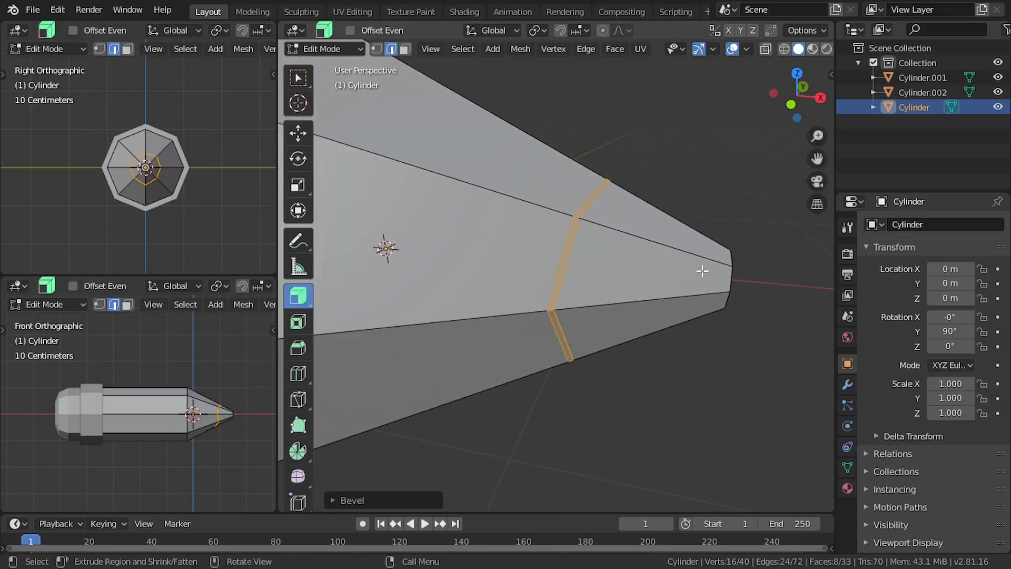
{"action": "middle_click_drag", "start_coordinate": [702, 271], "coordinate": [492, 270]}
{"action": "left_click_drag", "start_coordinate": [626, 287], "coordinate": [666, 230]}
{"action": "mouse_move", "coordinate": [666, 230]}
{"action": "middle_mouse_down"}
{"action": "mouse_move", "coordinate": [823, 289]}
{"action": "mouse_move", "coordinate": [744, 334]}
{"action": "mouse_move", "coordinate": [738, 292]}
{"action": "mouse_move", "coordinate": [682, 258]}
{"action": "mouse_move", "coordinate": [725, 280]}
{"action": "middle_mouse_up"}
{"action": "key", "text": "Tab"}
{"action": "key", "text": "Tab"}
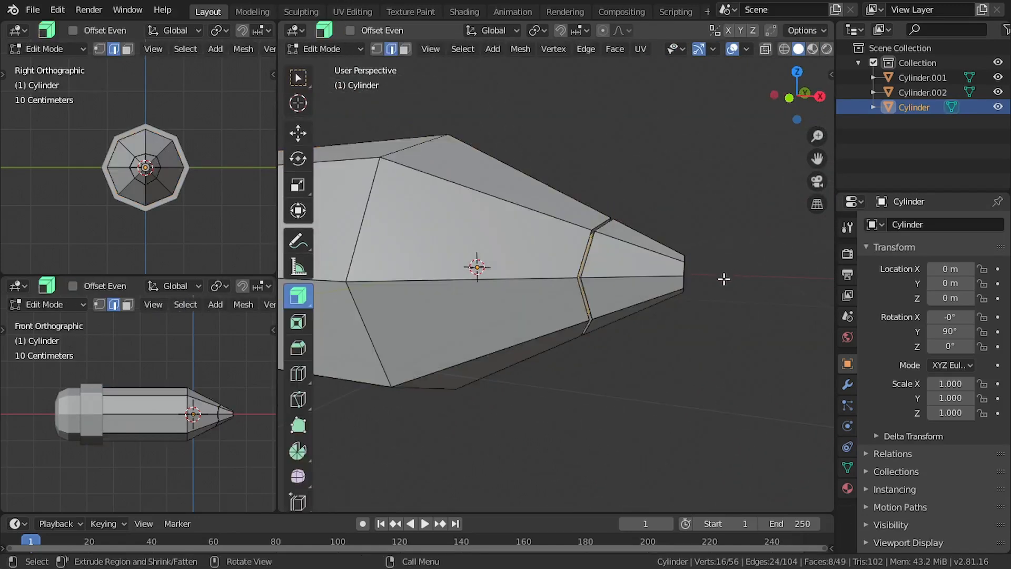
Separate the tip faces beyond the groove into their own object, using front wireframe selection, and return to object mode in solid shading
{"action": "key", "text": "z"}
{"action": "left_click", "coordinate": [592, 293]}
{"action": "left_click", "coordinate": [307, 83]}
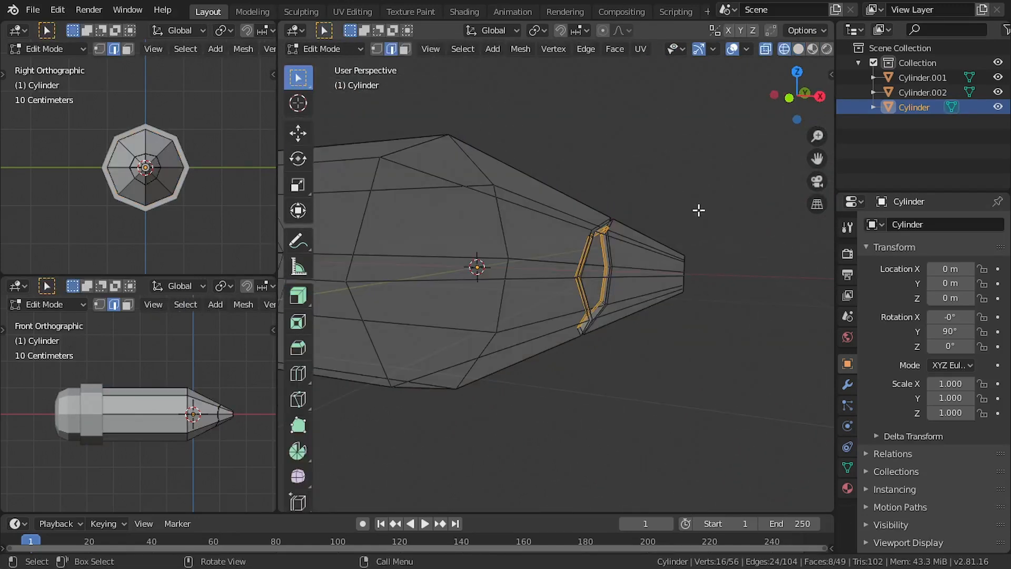
{"action": "key", "text": "KP_1"}
{"action": "left_click_drag", "start_coordinate": [733, 210], "coordinate": [622, 473]}
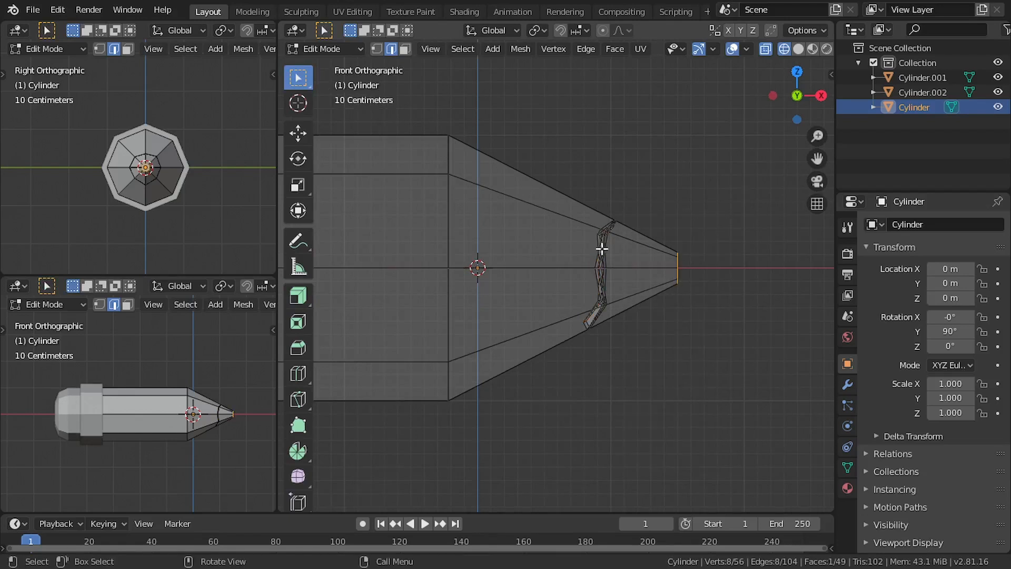
{"action": "left_click", "coordinate": [405, 49]}
{"action": "left_click_drag", "start_coordinate": [679, 254], "coordinate": [627, 425]}
{"action": "key", "text": "F3"}
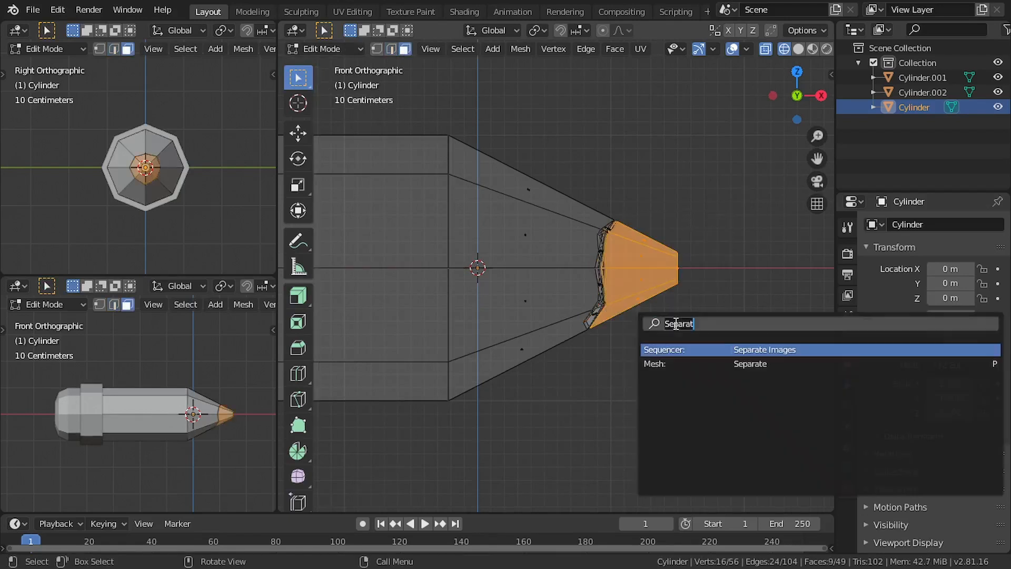
{"action": "left_click", "coordinate": [715, 362]}
{"action": "left_click", "coordinate": [687, 362]}
{"action": "key", "text": "Tab"}
{"action": "key", "text": "z"}
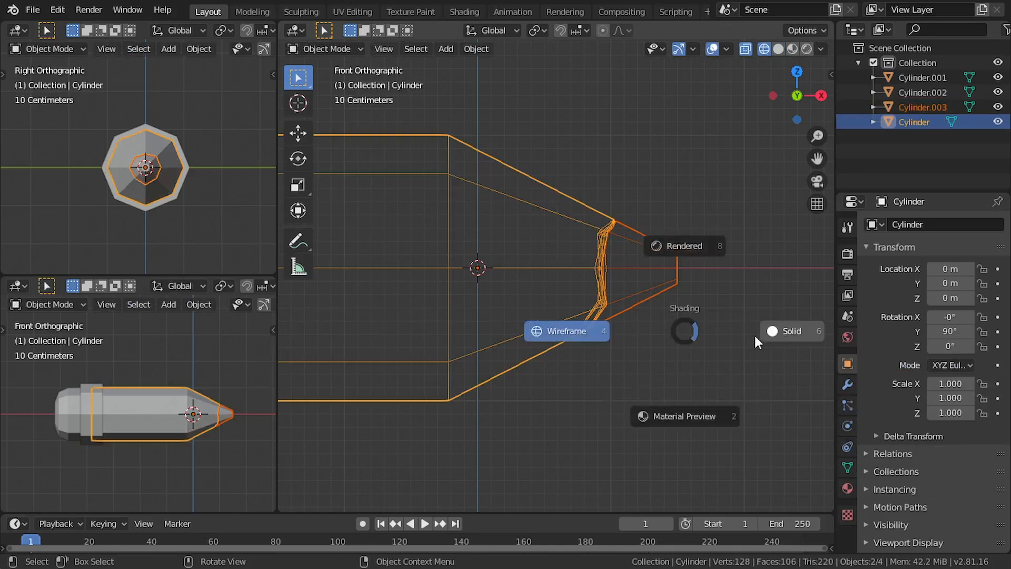
{"action": "left_click", "coordinate": [754, 336]}
Test-move the separated tip away from the body and undo the move
{"action": "left_click", "coordinate": [638, 258]}
{"action": "key", "text": "g"}
{"action": "left_click", "coordinate": [738, 303]}
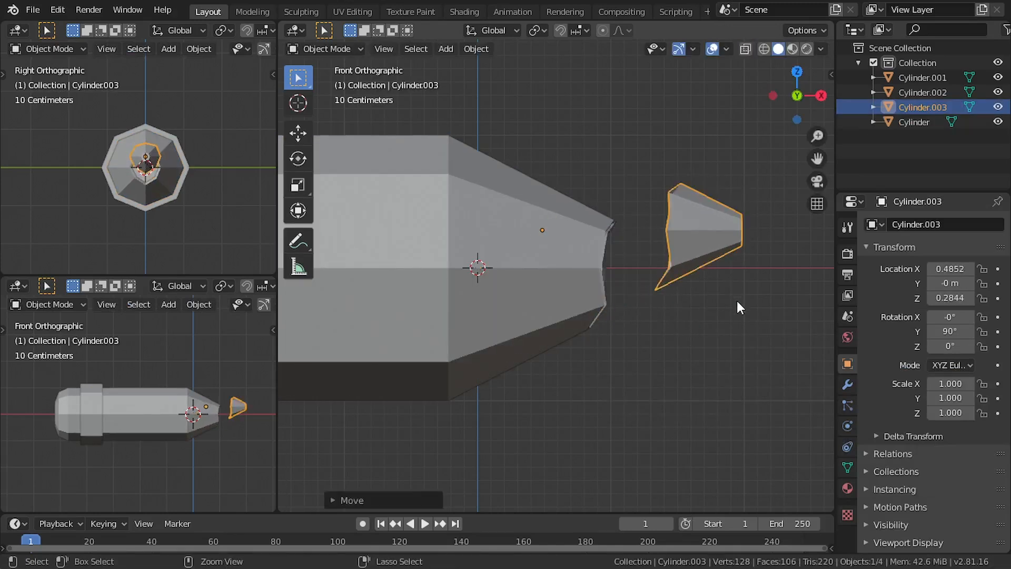
{"action": "key", "text": "ctrl+z"}
Select the separated tip's flat end face in edit mode and try scaling it down
{"action": "key", "text": "Tab"}
{"action": "middle_click_drag", "start_coordinate": [734, 282], "coordinate": [672, 318]}
{"action": "left_click", "coordinate": [558, 285]}
{"action": "key", "text": "s"}
{"action": "left_click", "coordinate": [658, 316]}
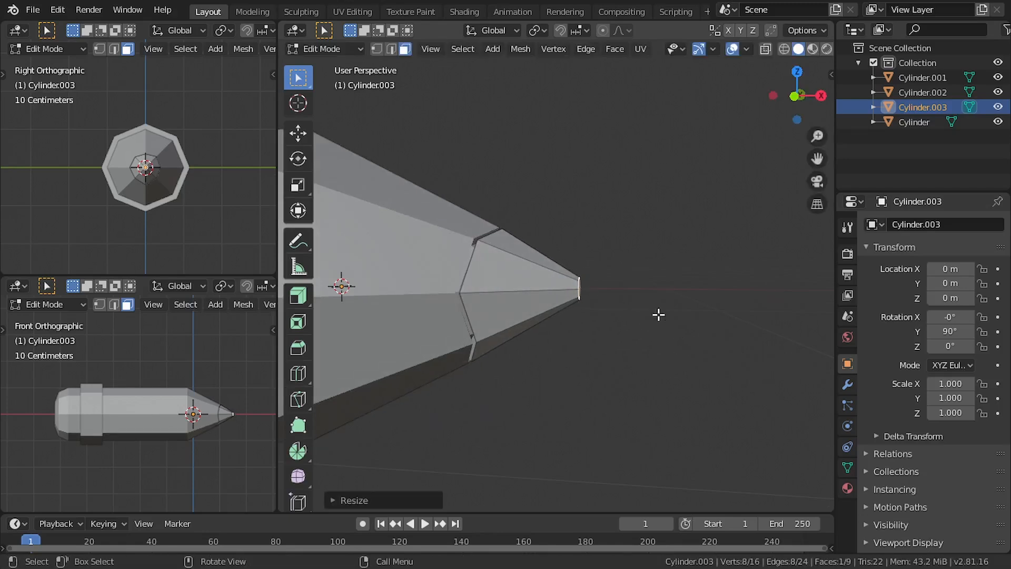
Scale the tip's end face to about 0.61 with smooth proportional editing at size 0.26, and leave edit mode
{"action": "left_click", "coordinate": [615, 35]}
{"action": "left_click", "coordinate": [604, 30]}
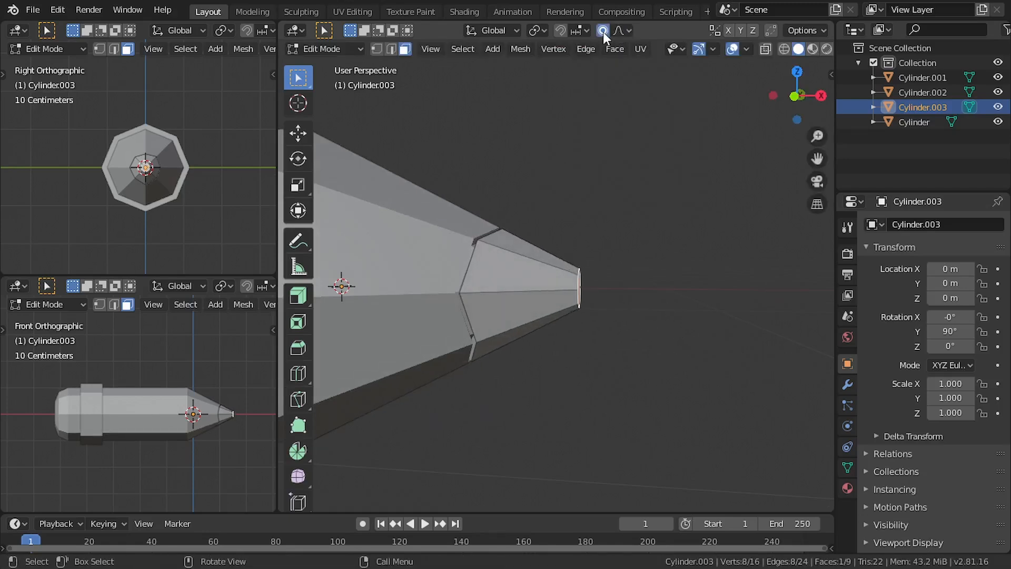
{"action": "left_click", "coordinate": [619, 31]}
{"action": "key", "text": "s"}
{"action": "scroll", "coordinate": [661, 340], "scroll_direction": "down", "scroll_amount": 15}
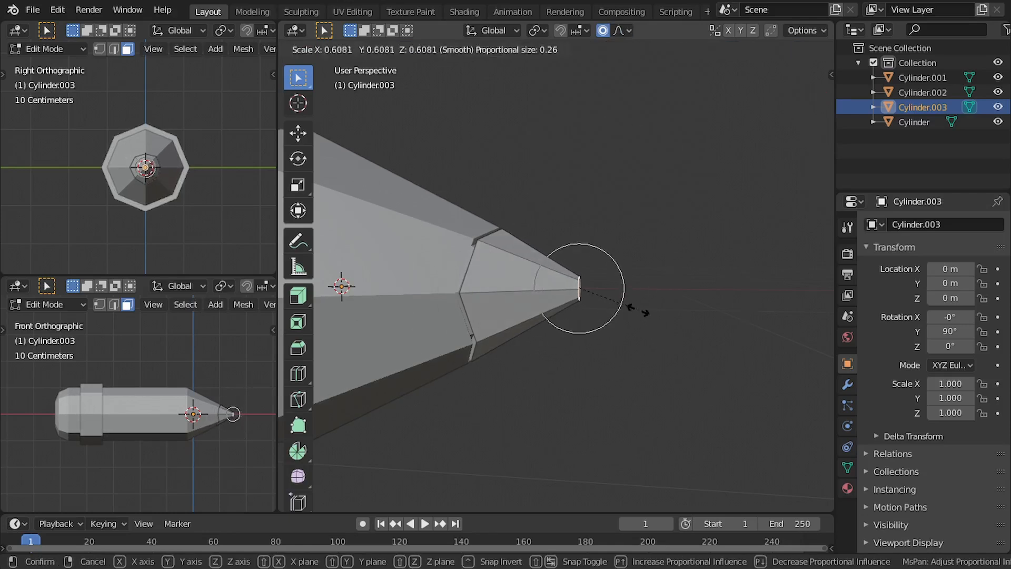
{"action": "left_click", "coordinate": [638, 310]}
{"action": "mouse_move", "coordinate": [634, 307]}
{"action": "middle_mouse_down"}
{"action": "mouse_move", "coordinate": [547, 299]}
{"action": "mouse_move", "coordinate": [610, 319]}
{"action": "mouse_move", "coordinate": [660, 307]}
{"action": "mouse_move", "coordinate": [592, 282]}
{"action": "mouse_move", "coordinate": [732, 343]}
{"action": "middle_mouse_up"}
{"action": "key", "text": "Tab"}
Deselect everything and examine the whole pencil with its sharpened tip
{"action": "scroll", "coordinate": [660, 307], "scroll_direction": "down", "scroll_amount": 7}
{"action": "scroll", "coordinate": [594, 282], "scroll_direction": "up", "scroll_amount": 4}
{"action": "scroll", "coordinate": [727, 342], "scroll_direction": "down", "scroll_amount": 3}
{"action": "left_click", "coordinate": [604, 362]}
{"action": "middle_click_drag", "start_coordinate": [604, 361], "coordinate": [583, 355]}
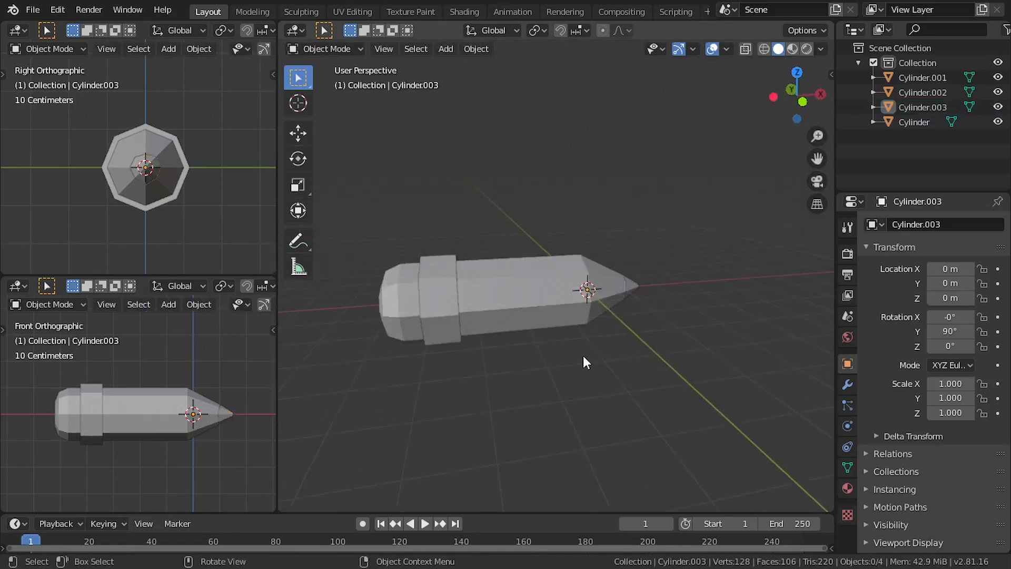
{"action": "scroll", "coordinate": [506, 303], "scroll_direction": "up", "scroll_amount": 2}
{"action": "middle_click_drag", "start_coordinate": [506, 303], "coordinate": [669, 291], "text": "shift"}
Add three evenly spaced loop cuts around the metal band, keeping them centred
{"action": "left_click", "coordinate": [619, 263]}
{"action": "middle_click_drag", "start_coordinate": [619, 263], "coordinate": [602, 251]}
{"action": "key", "text": "KP_1"}
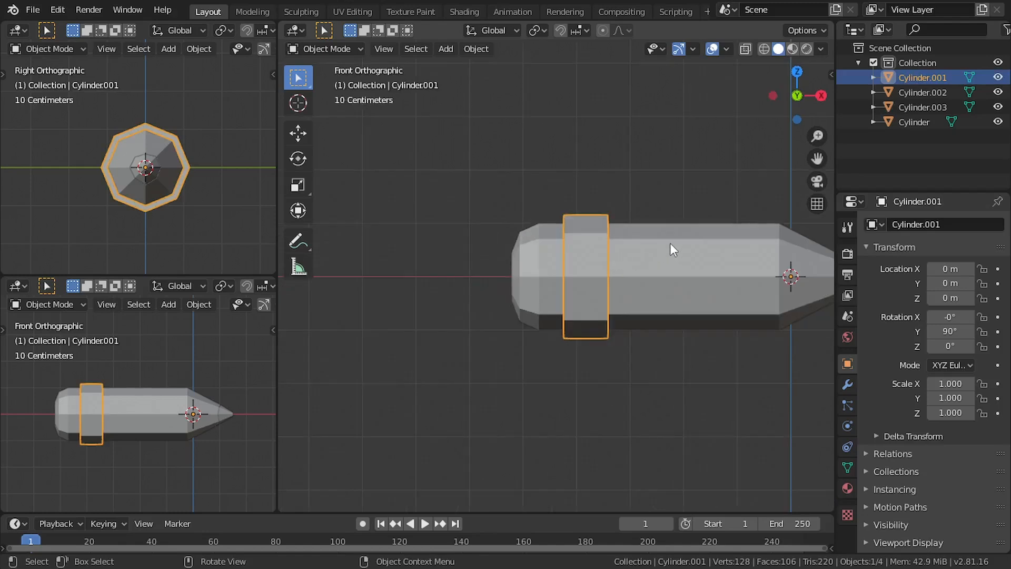
{"action": "scroll", "coordinate": [674, 241], "scroll_direction": "up", "scroll_amount": 2}
{"action": "key", "text": "Tab"}
{"action": "scroll", "coordinate": [677, 239], "scroll_direction": "up", "scroll_amount": 1}
{"action": "middle_click_drag", "start_coordinate": [677, 239], "coordinate": [488, 269], "text": "shift"}
{"action": "key", "text": "ctrl+r"}
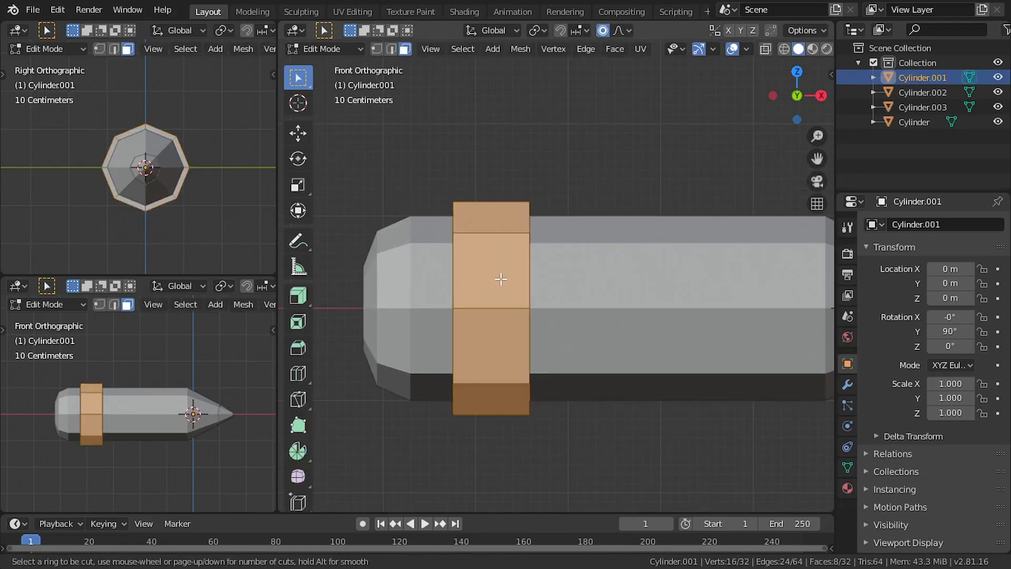
{"action": "scroll", "coordinate": [503, 287], "scroll_direction": "up", "scroll_amount": 2}
{"action": "left_click", "coordinate": [503, 287]}
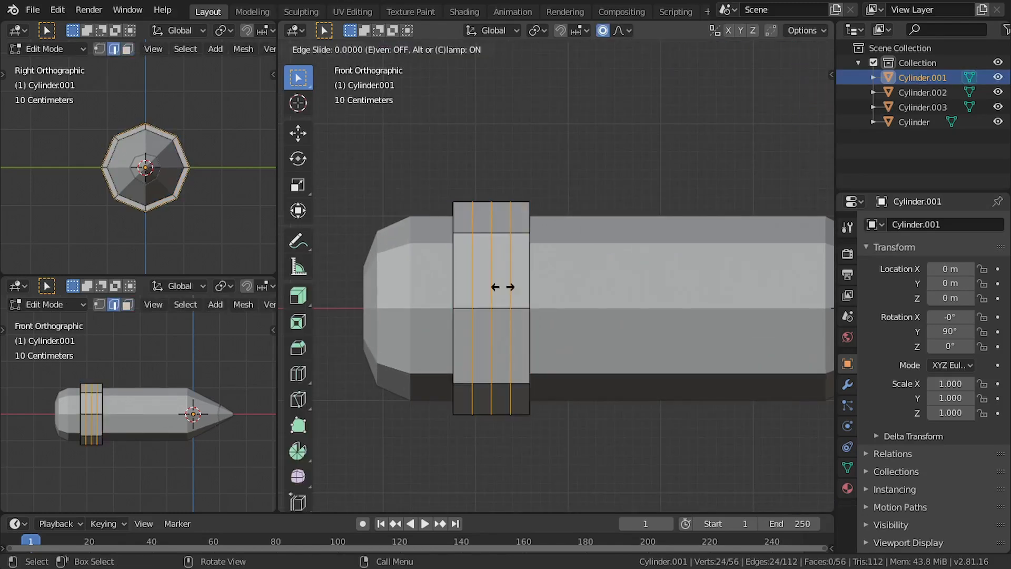
{"action": "right_click", "coordinate": [513, 284]}
Select the rim edge loops on both sides of the band and scale them to about 1.09 along X, ending in solid shading
{"action": "left_click", "coordinate": [527, 285]}
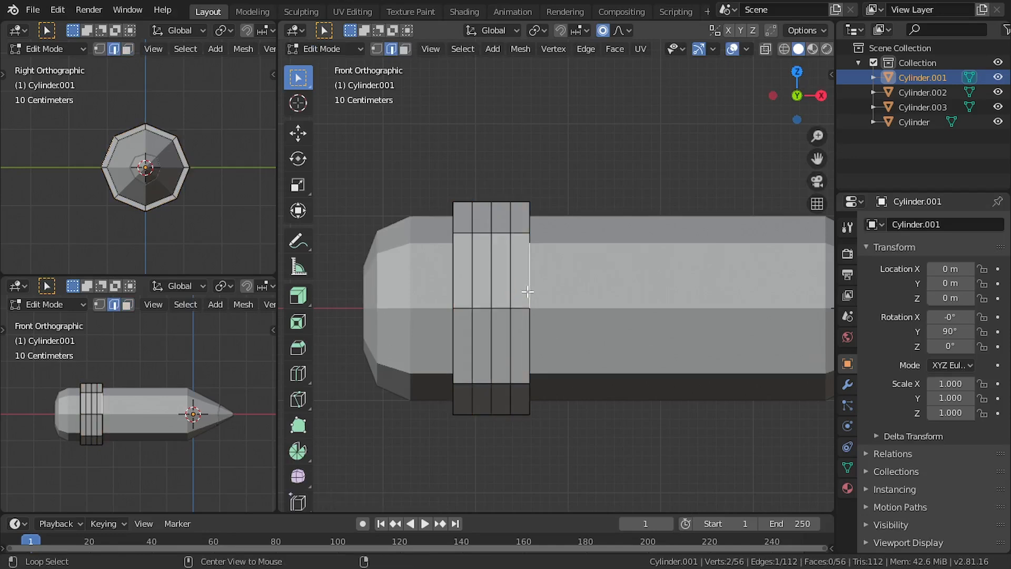
{"action": "left_click", "coordinate": [453, 329], "text": "alt+shift"}
{"action": "middle_click_drag", "start_coordinate": [452, 330], "coordinate": [496, 316]}
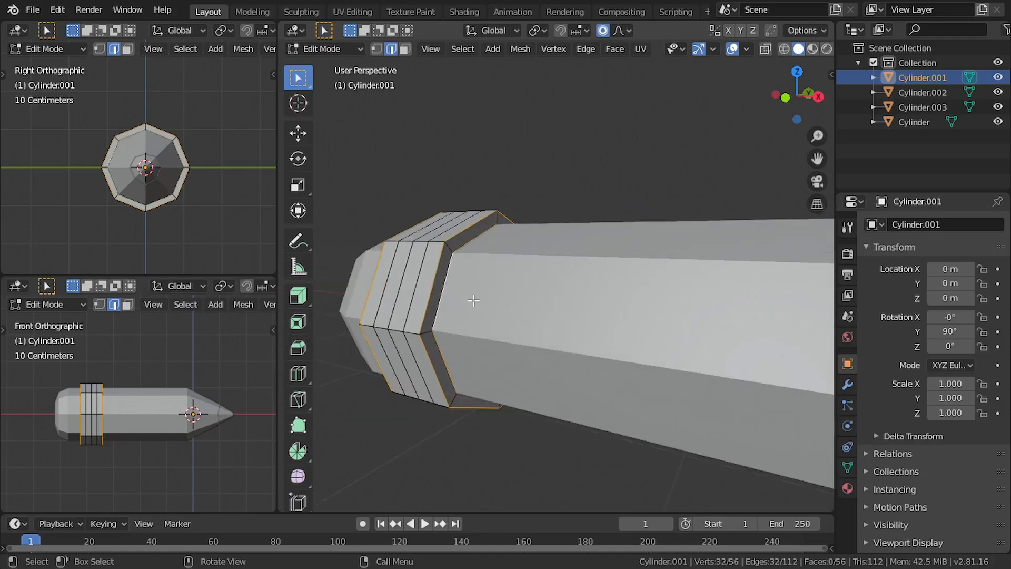
{"action": "key", "text": "z"}
{"action": "left_click", "coordinate": [418, 288]}
{"action": "key", "text": "KP_1"}
{"action": "middle_click_drag", "start_coordinate": [476, 281], "coordinate": [626, 281]}
{"action": "key", "text": "KP_1"}
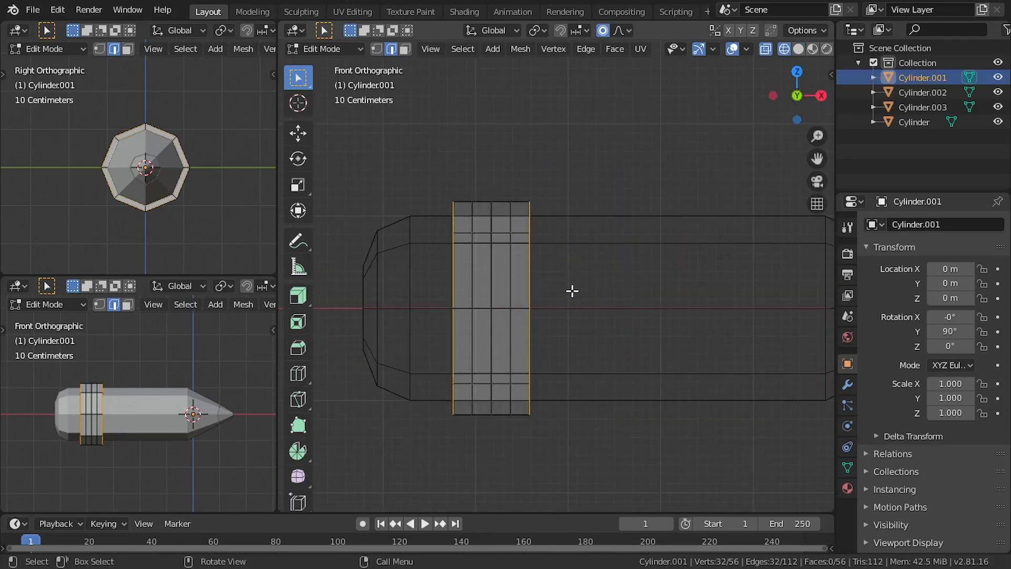
{"action": "key", "text": "s"}
{"action": "key", "text": "x"}
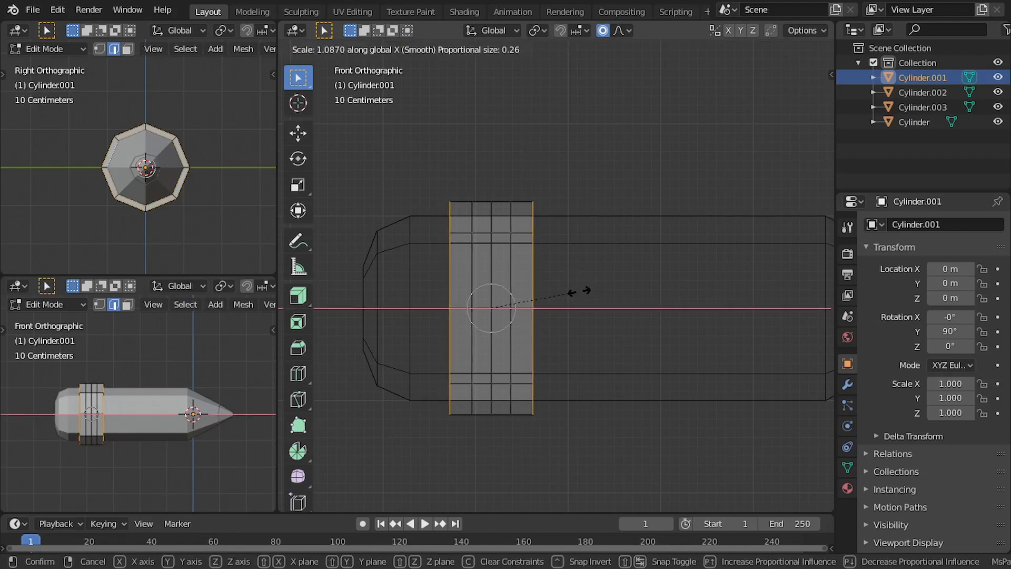
{"action": "left_click", "coordinate": [580, 291]}
{"action": "key", "text": "z"}
{"action": "left_click", "coordinate": [640, 293]}
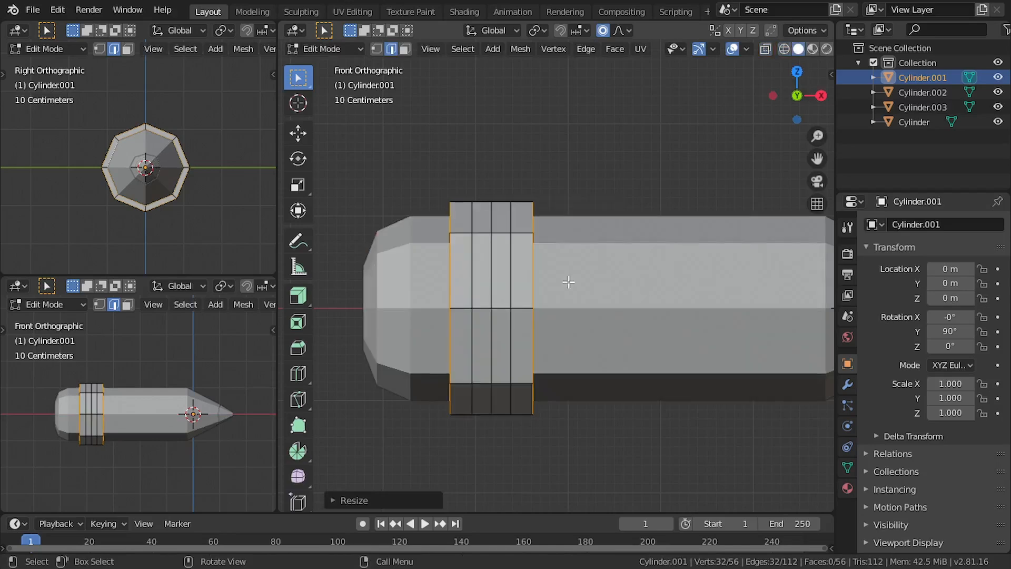
Select the three inner edge loops around the metal band
{"action": "mouse_move", "coordinate": [522, 286]}
{"action": "middle_mouse_down"}
{"action": "mouse_move", "coordinate": [560, 301]}
{"action": "mouse_move", "coordinate": [532, 297]}
{"action": "mouse_move", "coordinate": [576, 255]}
{"action": "mouse_move", "coordinate": [598, 267]}
{"action": "mouse_move", "coordinate": [599, 288]}
{"action": "middle_mouse_up"}
{"action": "scroll", "coordinate": [531, 297], "scroll_direction": "up", "scroll_amount": 2}
{"action": "left_click", "coordinate": [530, 311]}
Try to extrude the band's three inner edge loops along their normals
{"action": "left_click_drag", "start_coordinate": [306, 302], "coordinate": [361, 334]}
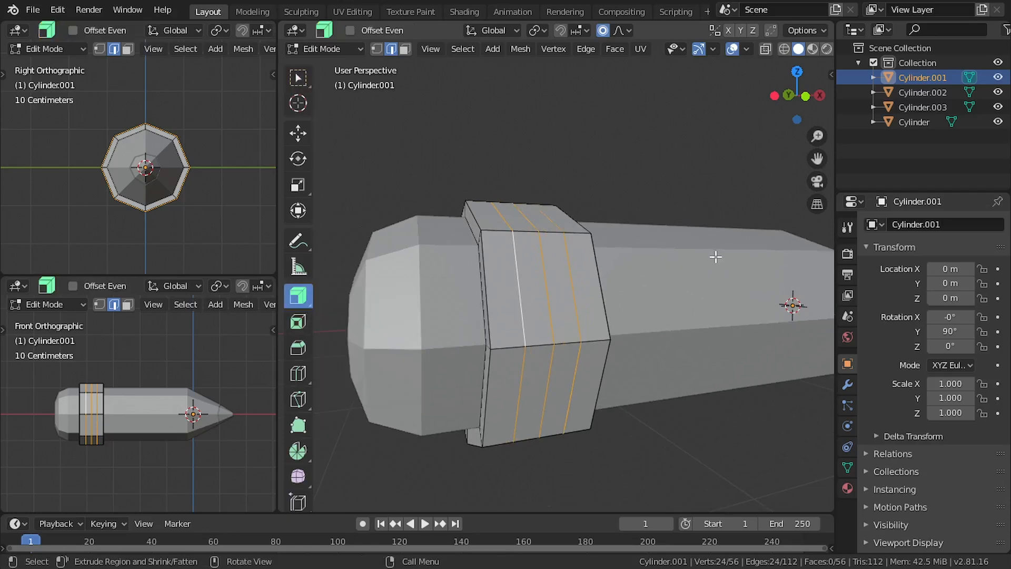
{"action": "left_click_drag", "start_coordinate": [702, 258], "coordinate": [699, 263]}
{"action": "middle_click_drag", "start_coordinate": [699, 263], "coordinate": [684, 244]}
{"action": "key", "text": "ctrl+z"}
{"action": "scroll", "coordinate": [662, 229], "scroll_direction": "up", "scroll_amount": 1}
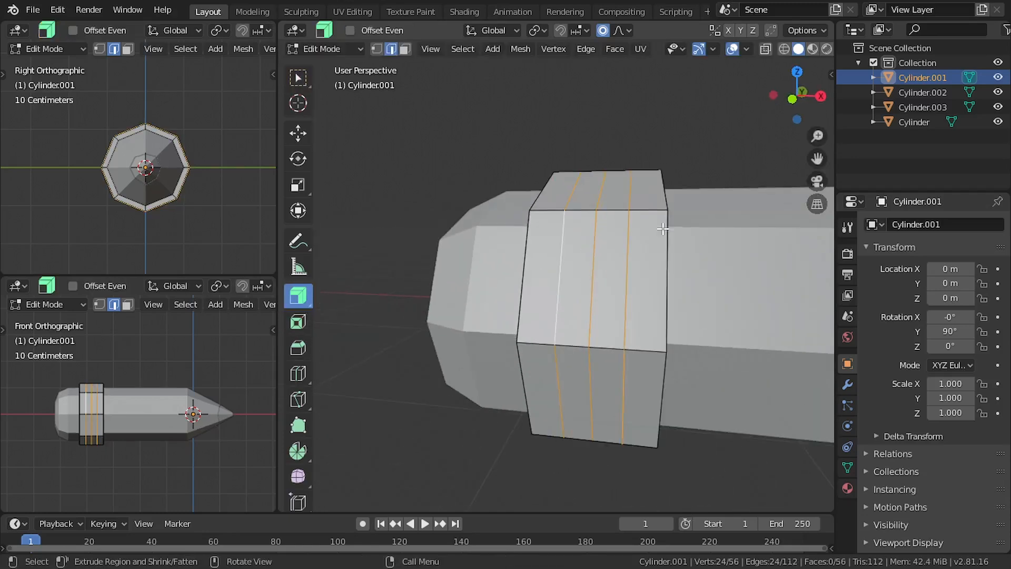
Bevel the band's three inner edge loops by about 0.017 m with one segment, in the maximised viewport
{"action": "left_click", "coordinate": [298, 78]}
{"action": "middle_click_drag", "start_coordinate": [740, 319], "coordinate": [678, 301], "text": "shift"}
{"action": "middle_click_drag", "start_coordinate": [679, 302], "coordinate": [633, 273], "text": "ctrl"}
{"action": "key", "text": "ctrl+space"}
{"action": "key", "text": "ctrl+b"}
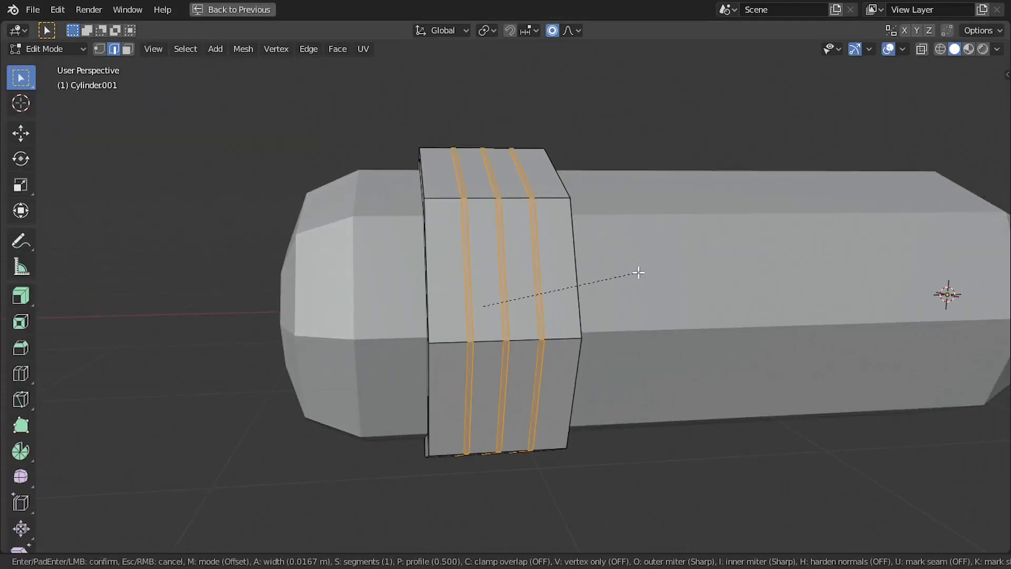
{"action": "left_click", "coordinate": [428, 232]}
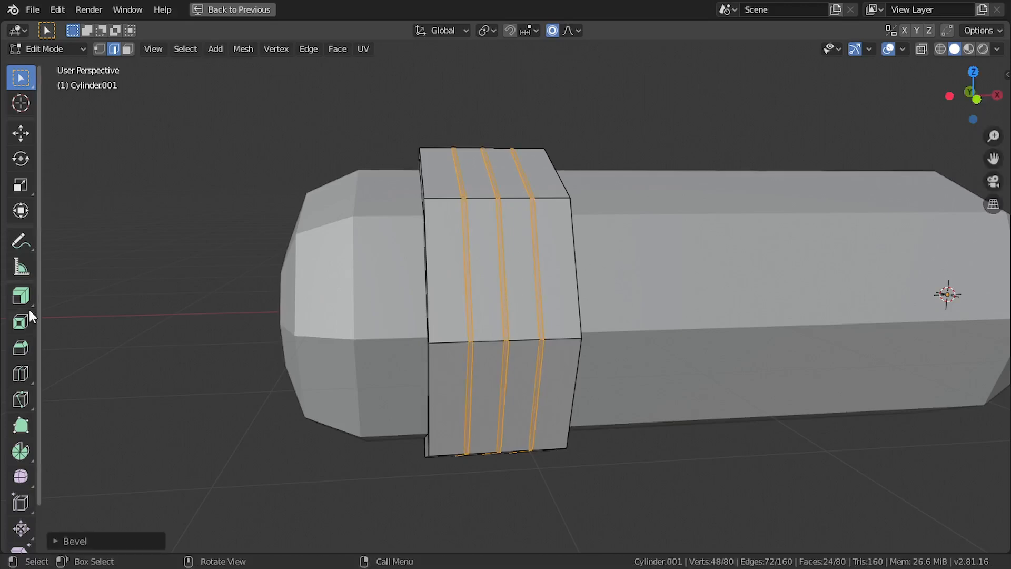
Extrude the three beveled strips inward along their normals to cut grooves around the metal band
{"action": "left_click_drag", "start_coordinate": [30, 314], "coordinate": [53, 329]}
{"action": "scroll", "coordinate": [720, 262], "scroll_direction": "up", "scroll_amount": 3}
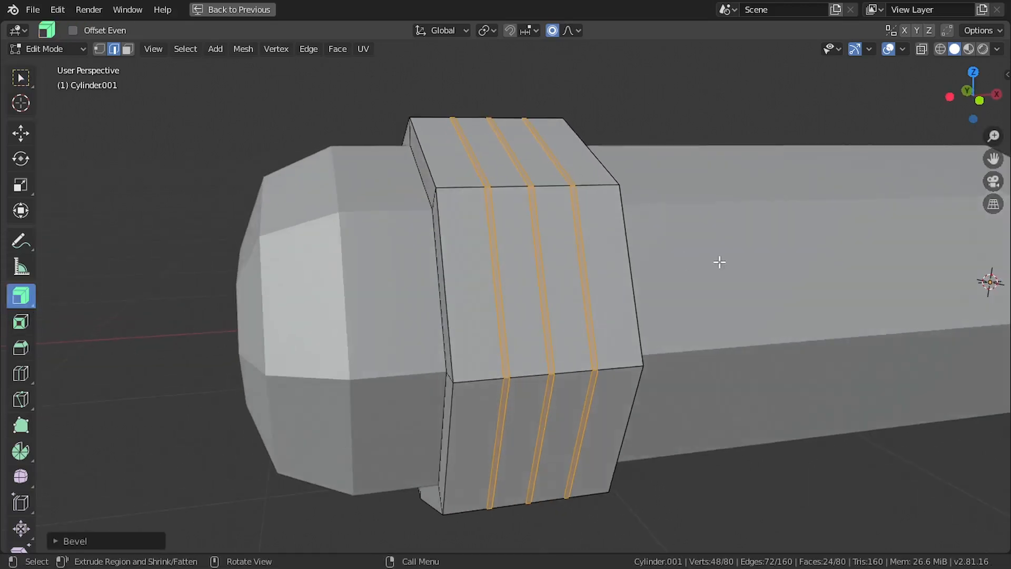
{"action": "left_click_drag", "start_coordinate": [720, 262], "coordinate": [704, 265]}
{"action": "middle_click_drag", "start_coordinate": [703, 265], "coordinate": [608, 250]}
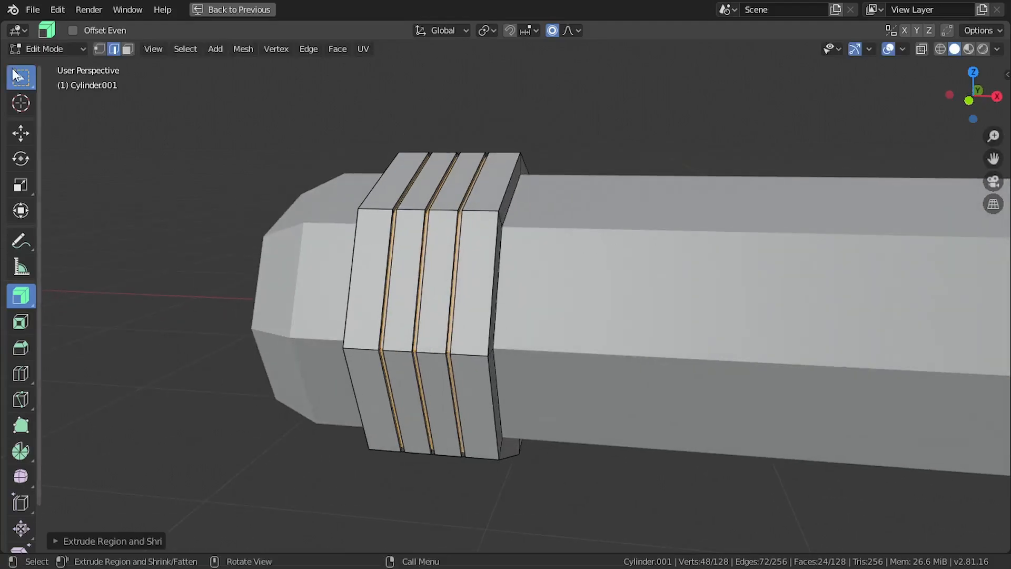
Turn off proportional editing and scale the selected groove floors to about 0.98 in wireframe view
{"action": "key", "text": "w"}
{"action": "key", "text": "alt+z"}
{"action": "middle_click_drag", "start_coordinate": [93, 131], "coordinate": [655, 216]}
{"action": "key", "text": "s"}
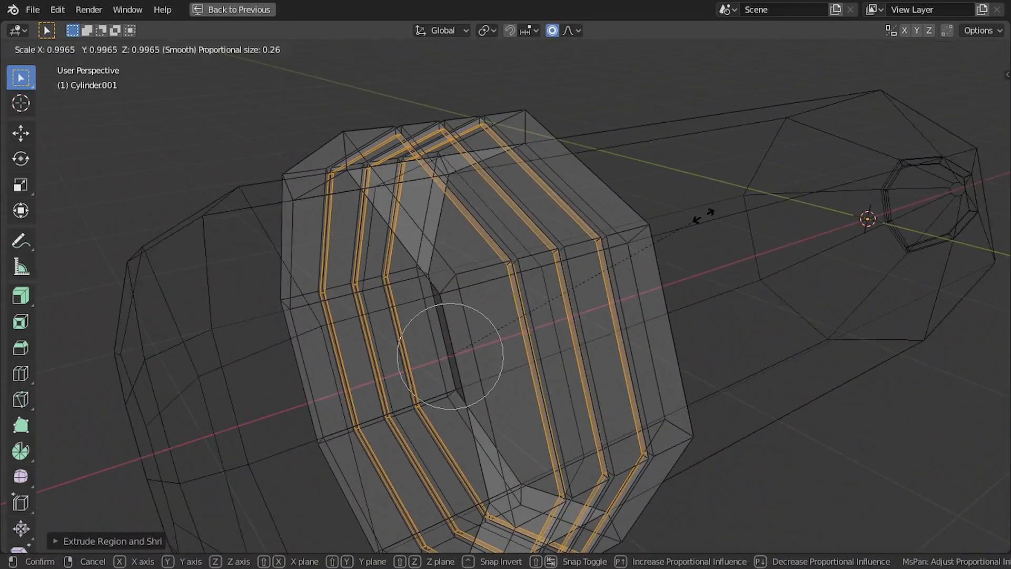
{"action": "key", "text": "Escape"}
{"action": "left_click", "coordinate": [552, 30]}
{"action": "key", "text": "s"}
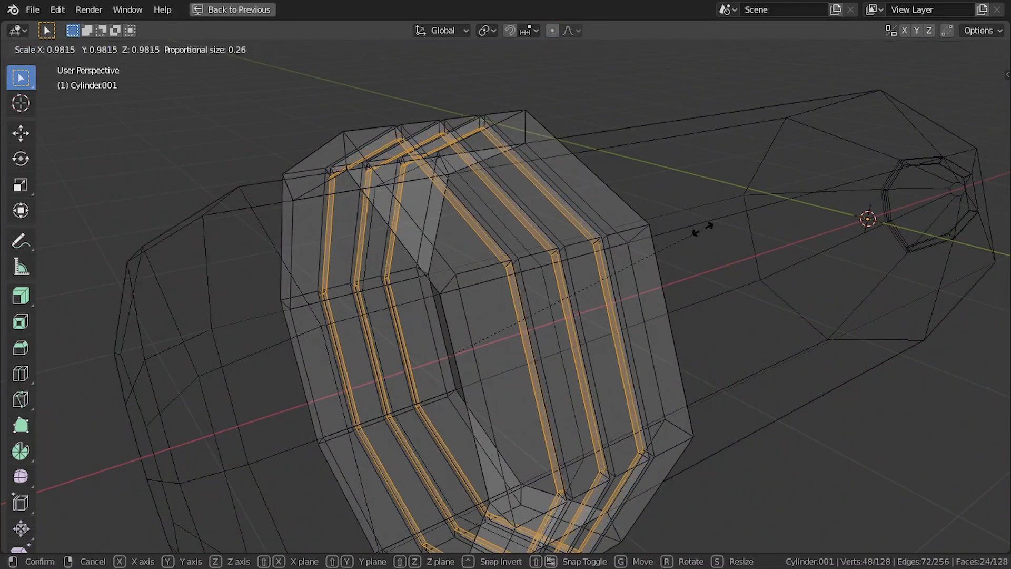
{"action": "left_click", "coordinate": [690, 228]}
{"action": "scroll", "coordinate": [591, 225], "scroll_direction": "down", "scroll_amount": 5}
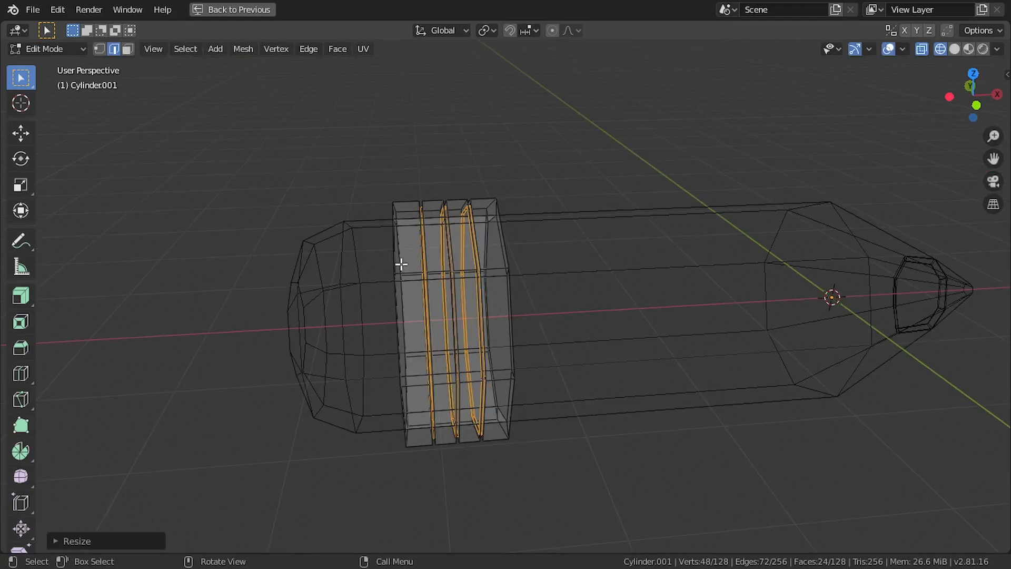
Leave edit mode, return to solid shading and deselect the band
{"action": "key", "text": "Tab"}
{"action": "key", "text": "z"}
{"action": "left_click", "coordinate": [548, 200]}
{"action": "left_click", "coordinate": [549, 166]}
{"action": "mouse_move", "coordinate": [549, 167]}
{"action": "middle_mouse_down"}
{"action": "mouse_move", "coordinate": [463, 184]}
{"action": "mouse_move", "coordinate": [545, 149]}
{"action": "middle_mouse_up"}
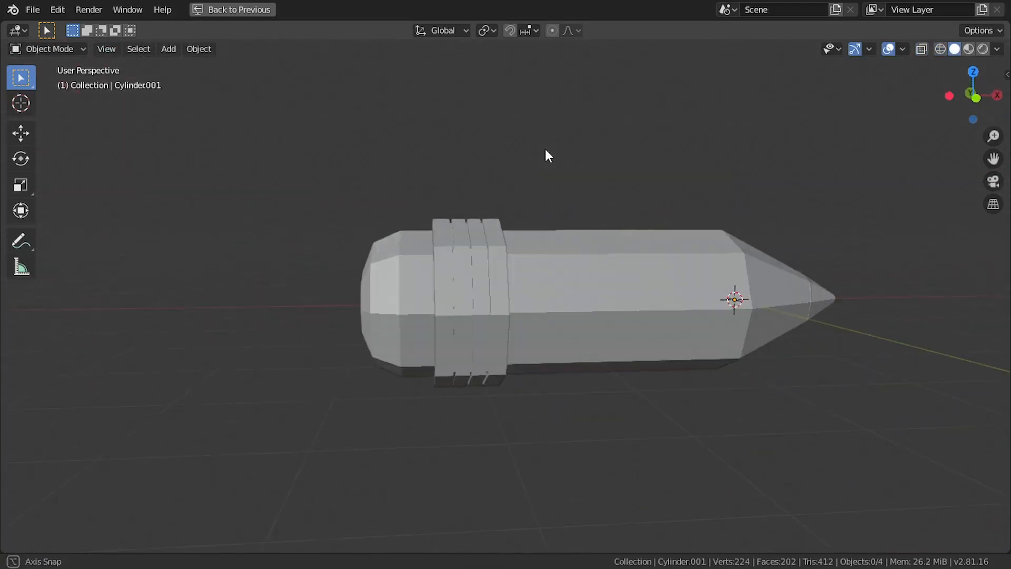
Restore the multi-view layout and add a Subdivision Surface modifier to the eraser with 2 viewport subdivisions
{"action": "scroll", "coordinate": [430, 290], "scroll_direction": "down", "scroll_amount": 2}
{"action": "key", "text": "ctrl+space"}
{"action": "scroll", "coordinate": [527, 216], "scroll_direction": "down", "scroll_amount": 1}
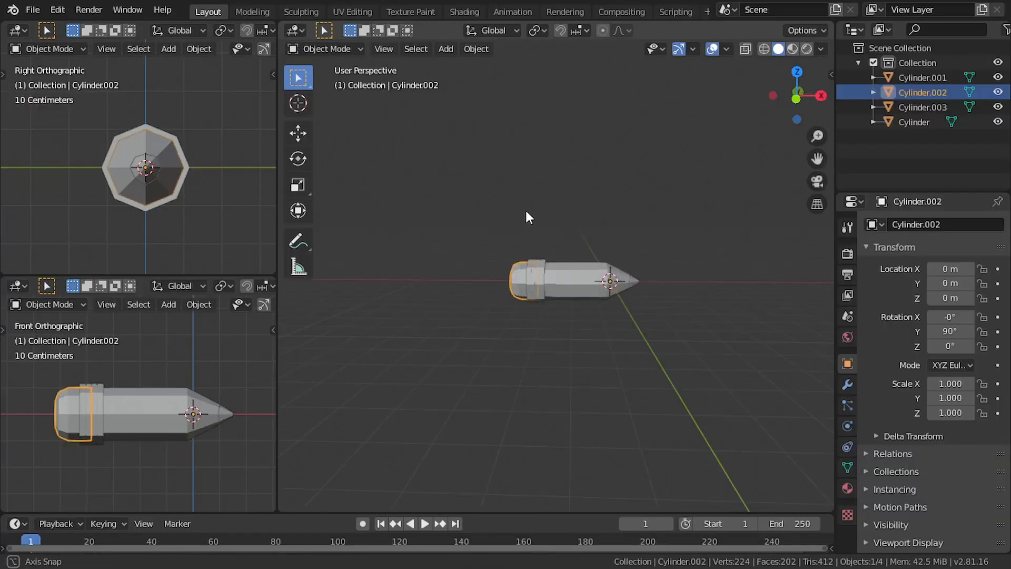
{"action": "scroll", "coordinate": [547, 187], "scroll_direction": "up", "scroll_amount": 5}
{"action": "middle_click_drag", "start_coordinate": [546, 179], "coordinate": [580, 170]}
{"action": "scroll", "coordinate": [599, 185], "scroll_direction": "down", "scroll_amount": 2}
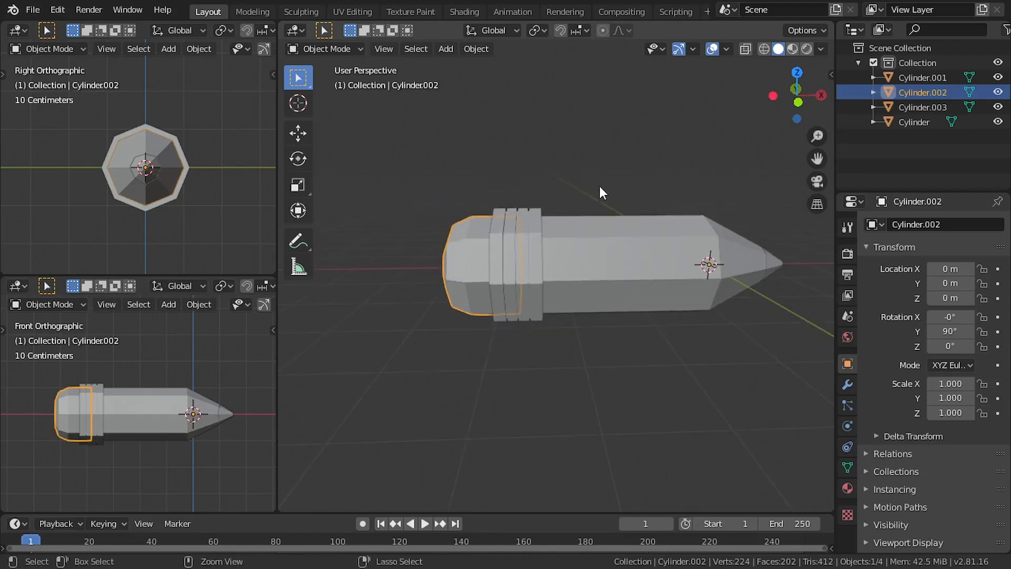
{"action": "left_click", "coordinate": [848, 384]}
{"action": "left_click", "coordinate": [890, 225]}
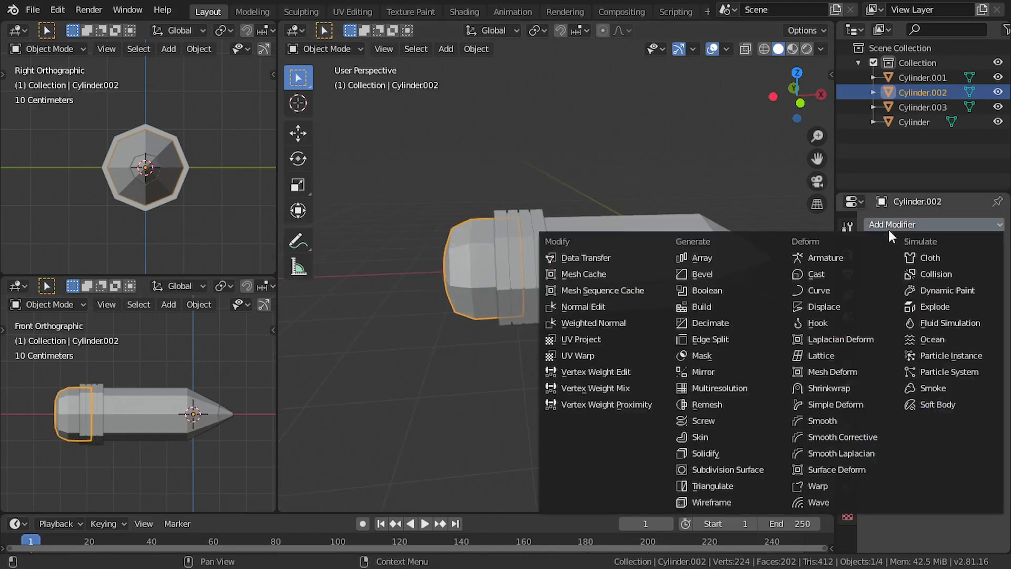
{"action": "left_click", "coordinate": [734, 471]}
{"action": "left_click", "coordinate": [925, 336]}
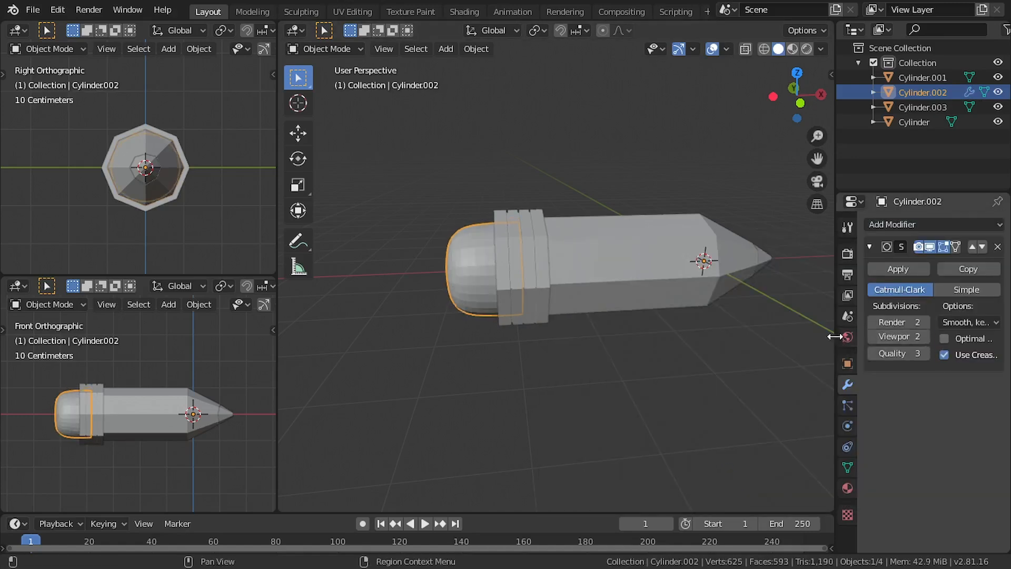
Widen the properties area and shade the eraser smooth
{"action": "left_click_drag", "start_coordinate": [836, 336], "coordinate": [817, 334]}
{"action": "scroll", "coordinate": [490, 327], "scroll_direction": "up", "scroll_amount": 1}
{"action": "right_click", "coordinate": [447, 262]}
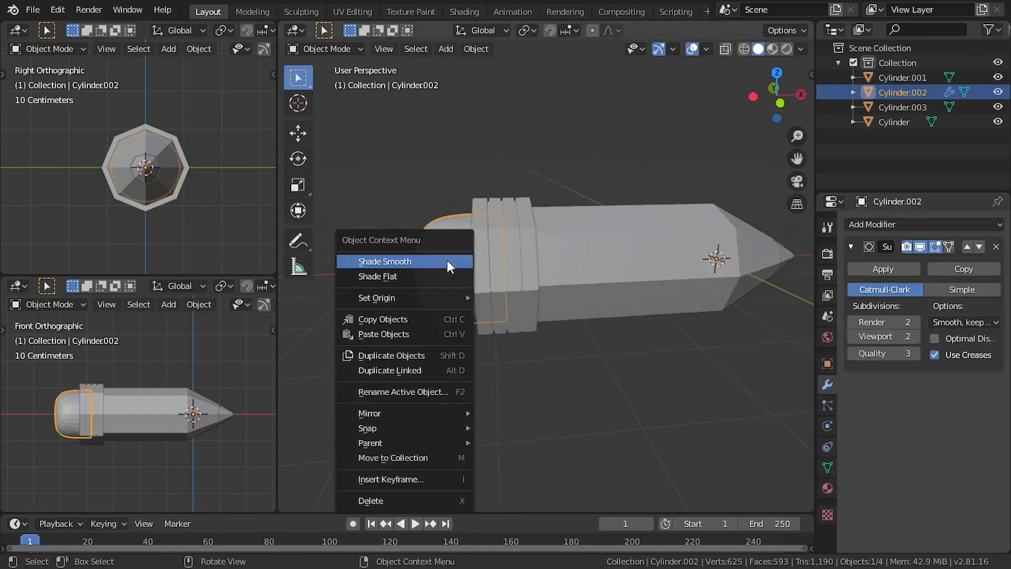
{"action": "left_click", "coordinate": [410, 261]}
Scale the eraser up uniformly until its thickness matches the pencil body in front view
{"action": "scroll", "coordinate": [517, 318], "scroll_direction": "down", "scroll_amount": 1}
{"action": "key", "text": "s"}
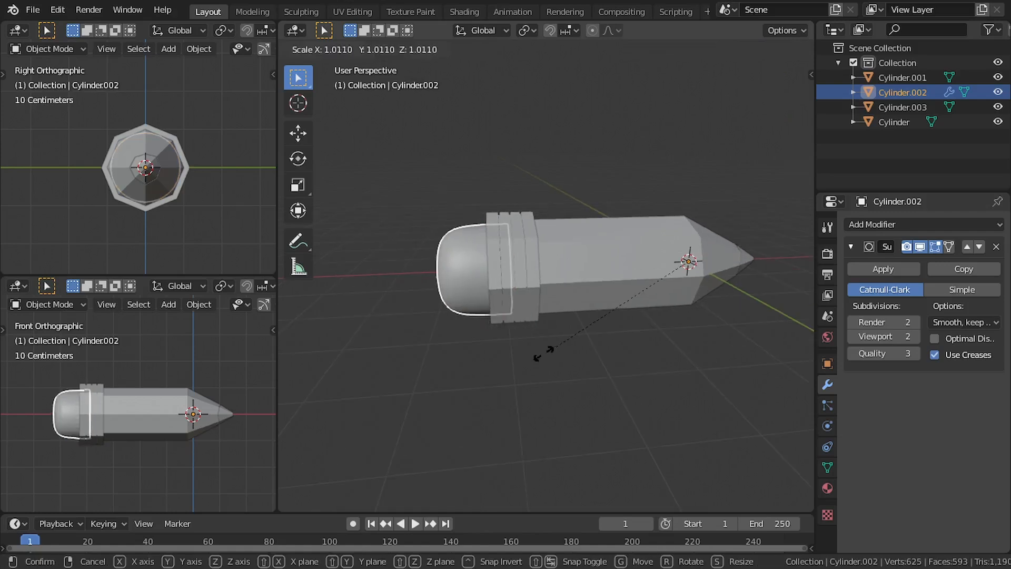
{"action": "left_click", "coordinate": [528, 354]}
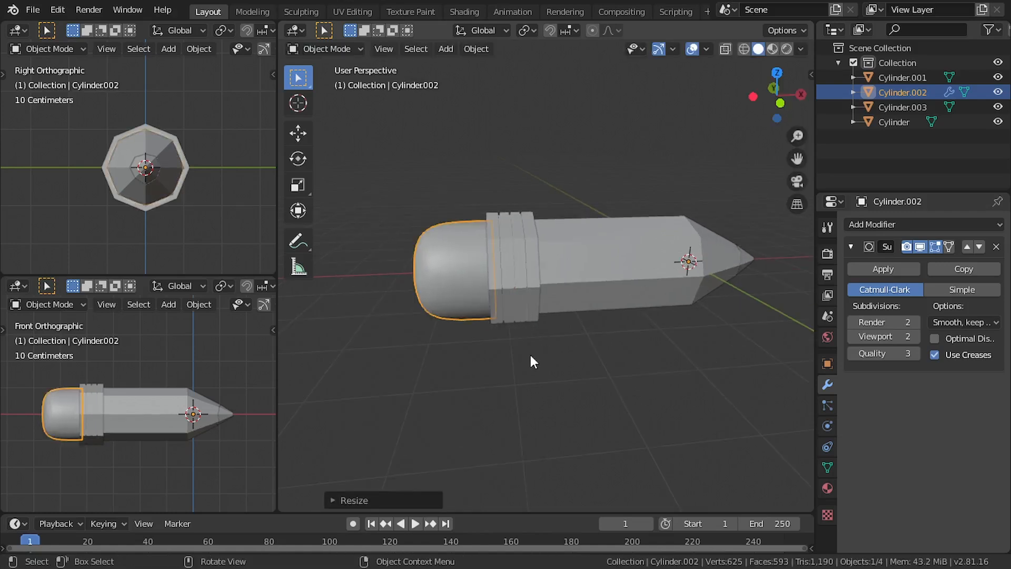
{"action": "key", "text": "KP_1"}
{"action": "key", "text": "s"}
{"action": "left_click", "coordinate": [564, 347]}
{"action": "scroll", "coordinate": [546, 336], "scroll_direction": "up", "scroll_amount": 1}
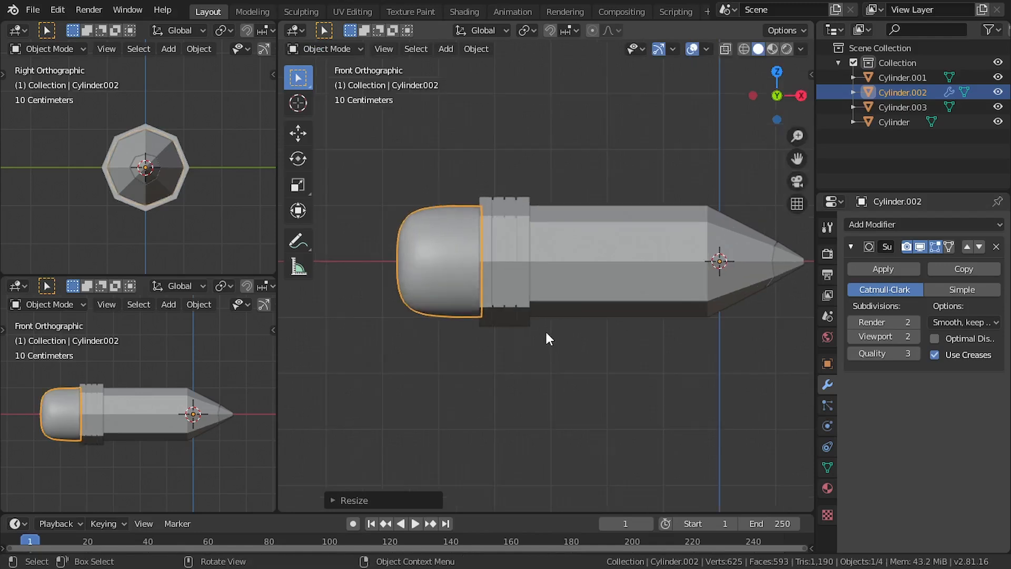
Scale the eraser to about 0.97 along X, shift it about -0.026 m along X against the band, and deselect it
{"action": "scroll", "coordinate": [599, 364], "scroll_direction": "up", "scroll_amount": 1}
{"action": "key", "text": "s"}
{"action": "key", "text": "x"}
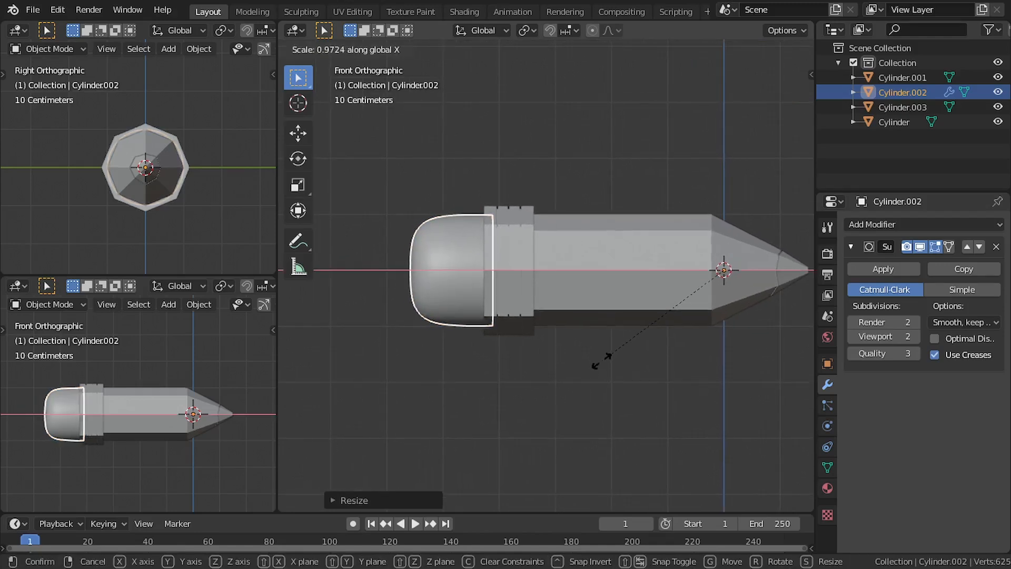
{"action": "left_click", "coordinate": [599, 360]}
{"action": "key", "text": "g"}
{"action": "key", "text": "x"}
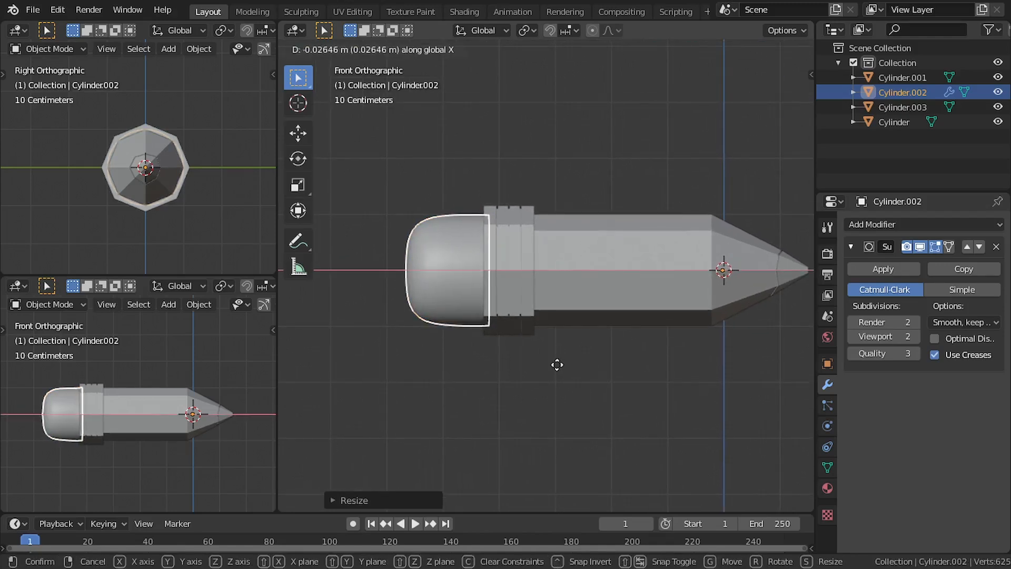
{"action": "left_click", "coordinate": [557, 365]}
{"action": "left_click", "coordinate": [527, 369]}
Select all four pencil parts and rotate them in front view so the pencil slants diagonally with its tip down
{"action": "middle_click_drag", "start_coordinate": [513, 370], "coordinate": [554, 368]}
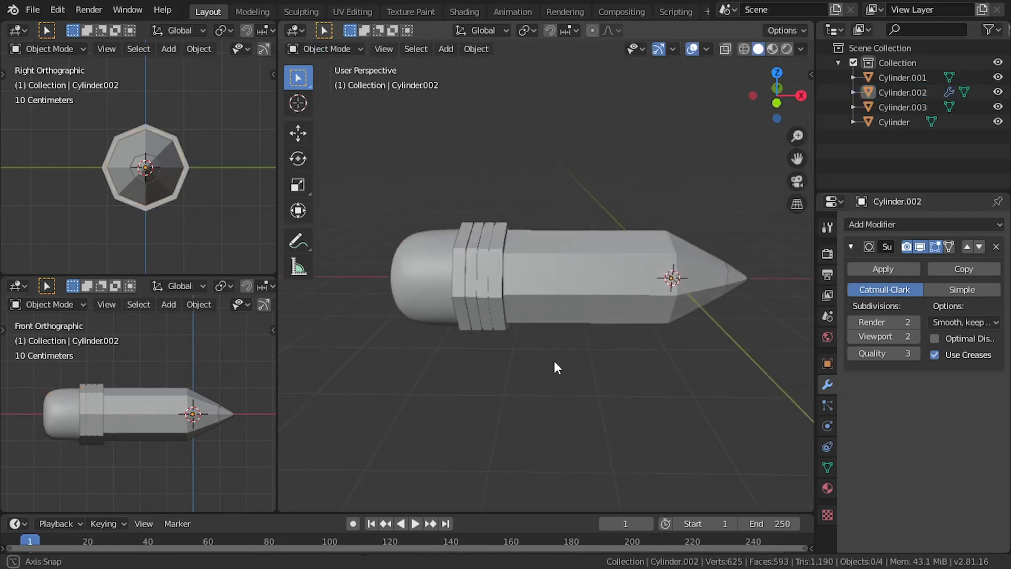
{"action": "left_click_drag", "start_coordinate": [759, 235], "coordinate": [392, 400]}
{"action": "key", "text": "KP_1"}
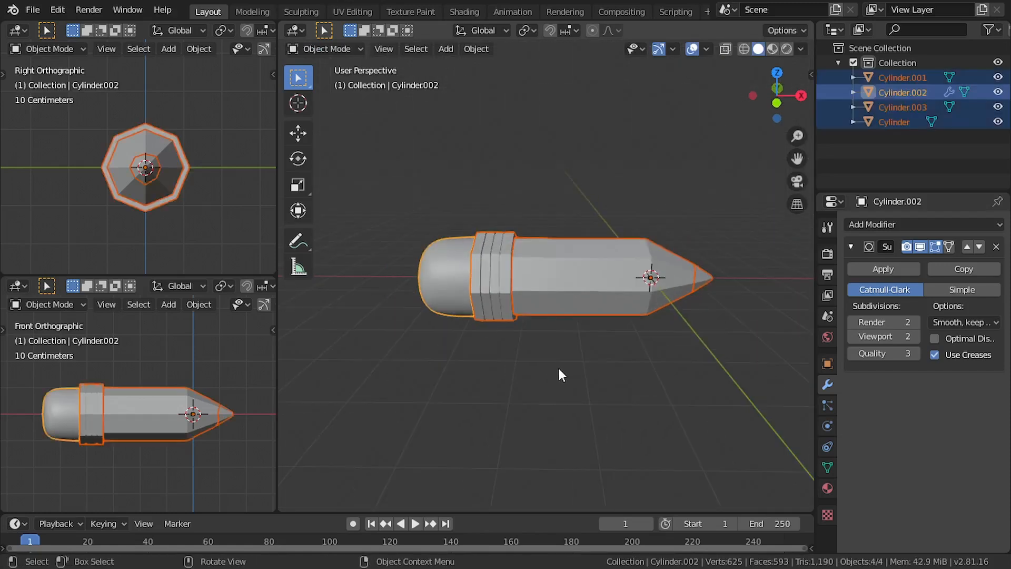
{"action": "scroll", "coordinate": [669, 326], "scroll_direction": "down", "scroll_amount": 2}
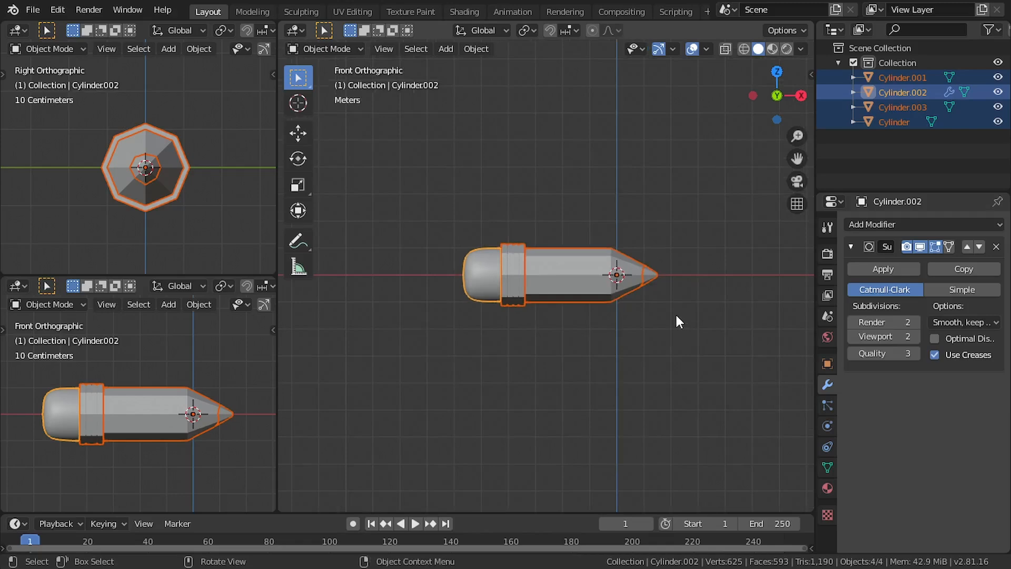
{"action": "key", "text": "r"}
{"action": "left_click", "coordinate": [683, 343]}
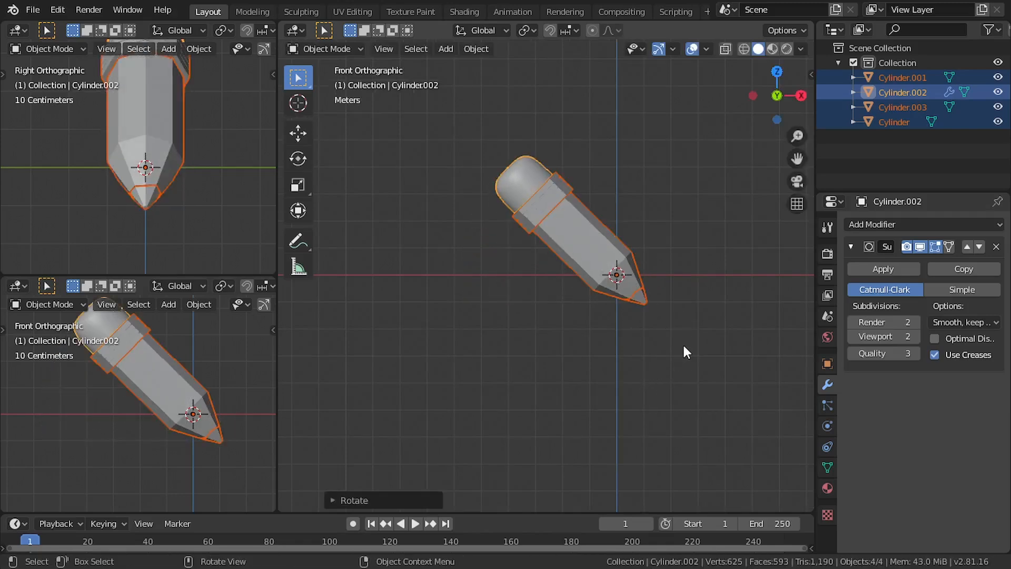
Move the whole slanted pencil up above the world origin and deselect it
{"action": "key", "text": "g"}
{"action": "left_click", "coordinate": [689, 194]}
{"action": "scroll", "coordinate": [639, 299], "scroll_direction": "up", "scroll_amount": 1}
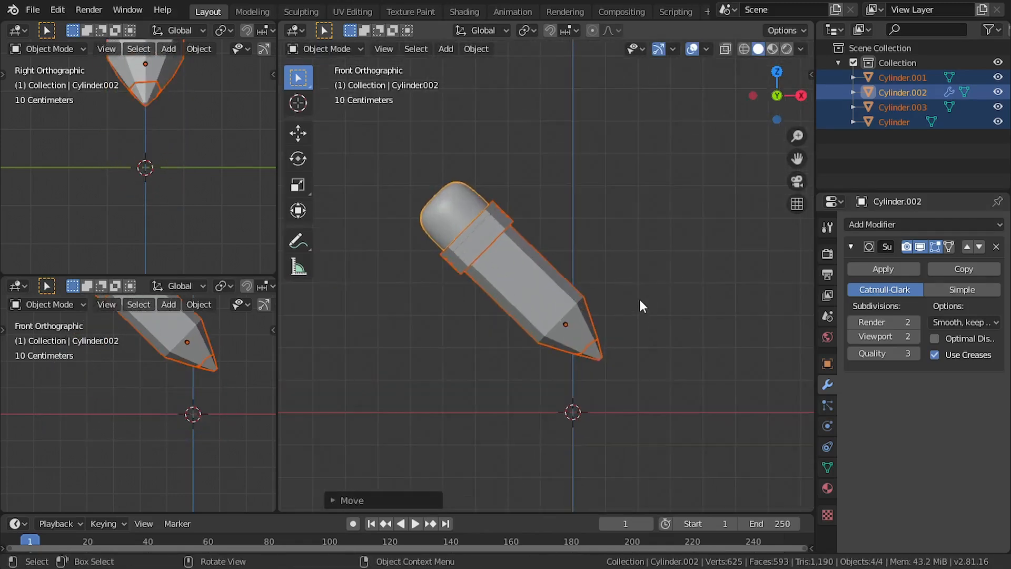
{"action": "left_click", "coordinate": [653, 283]}
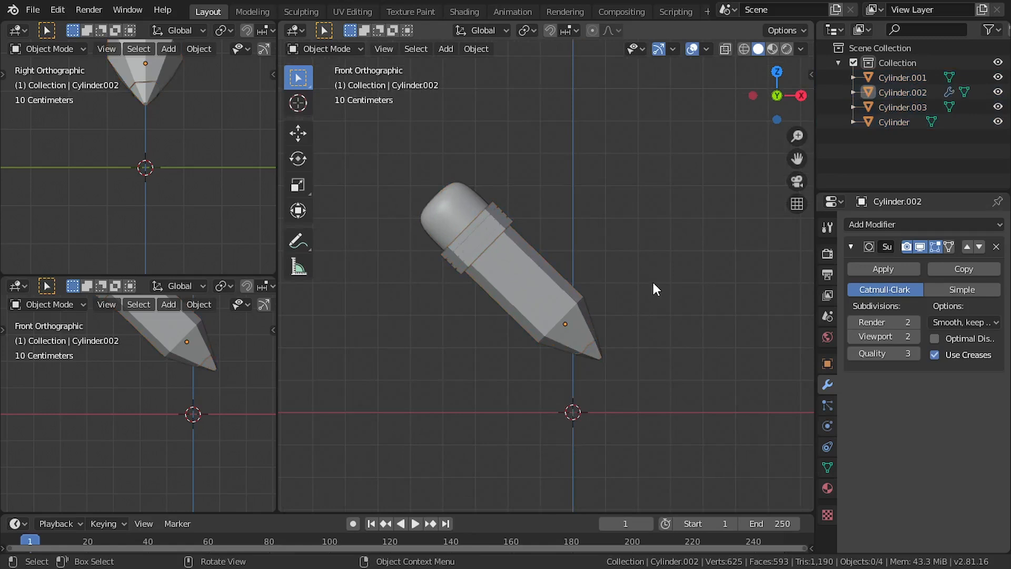
Set the main viewport's solid shading color to Random so each pencil part gets its own color
{"action": "left_click", "coordinate": [801, 49]}
{"action": "left_click", "coordinate": [739, 249]}
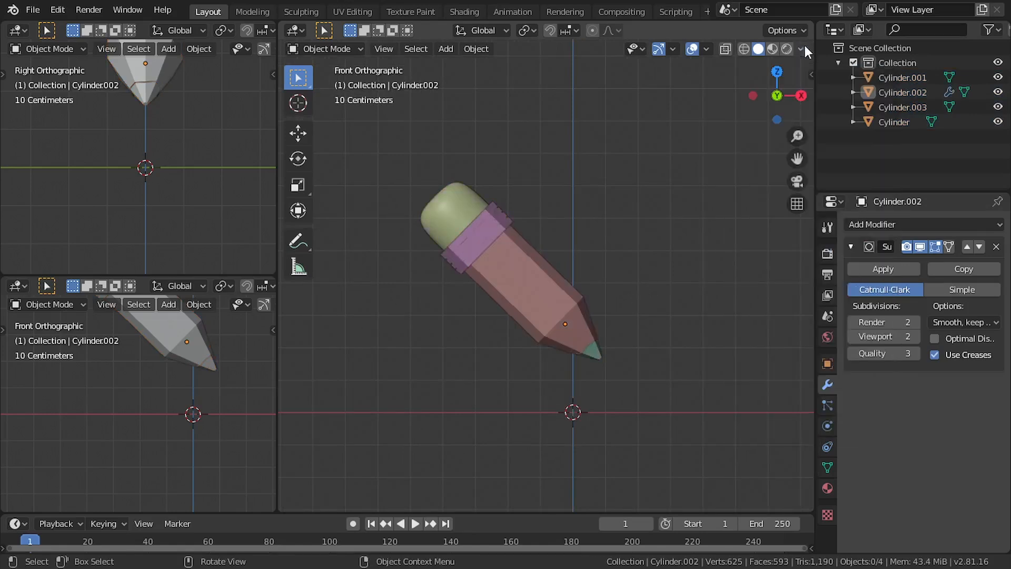
{"action": "scroll", "coordinate": [586, 252], "scroll_direction": "up", "scroll_amount": 1}
{"action": "middle_click_drag", "start_coordinate": [589, 251], "coordinate": [599, 272], "text": "shift"}
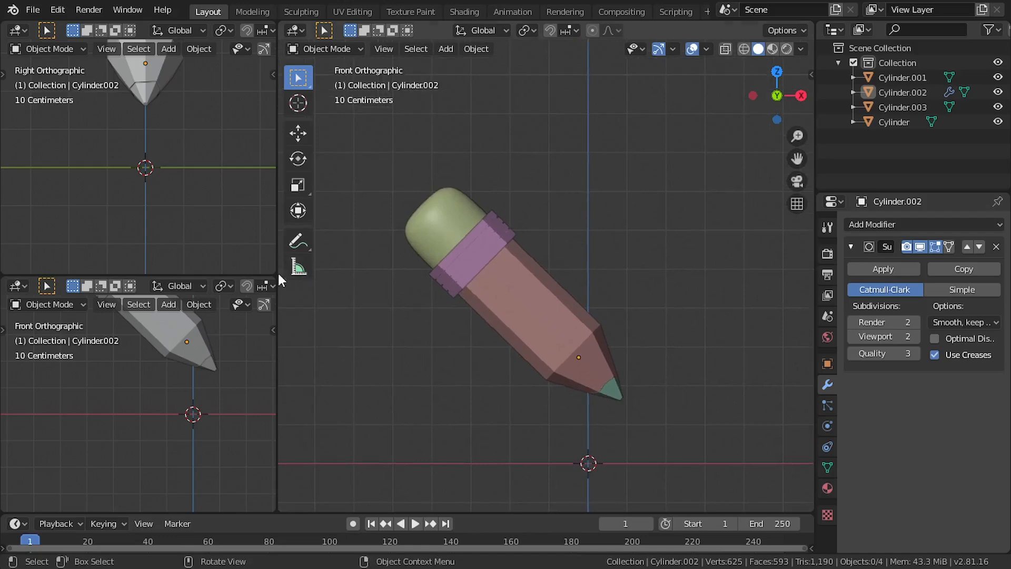
Merge the two small side viewports into the main one to leave a single 3D view
{"action": "left_click_drag", "start_coordinate": [275, 278], "coordinate": [270, 221]}
{"action": "left_click_drag", "start_coordinate": [279, 24], "coordinate": [262, 105]}
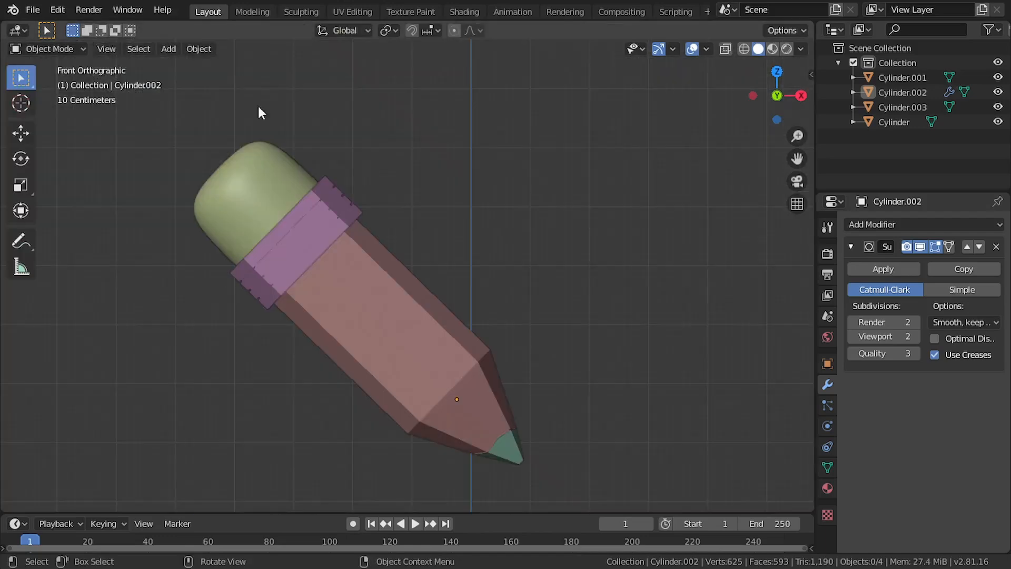
{"action": "scroll", "coordinate": [413, 219], "scroll_direction": "down", "scroll_amount": 5}
{"action": "scroll", "coordinate": [449, 198], "scroll_direction": "up", "scroll_amount": 2}
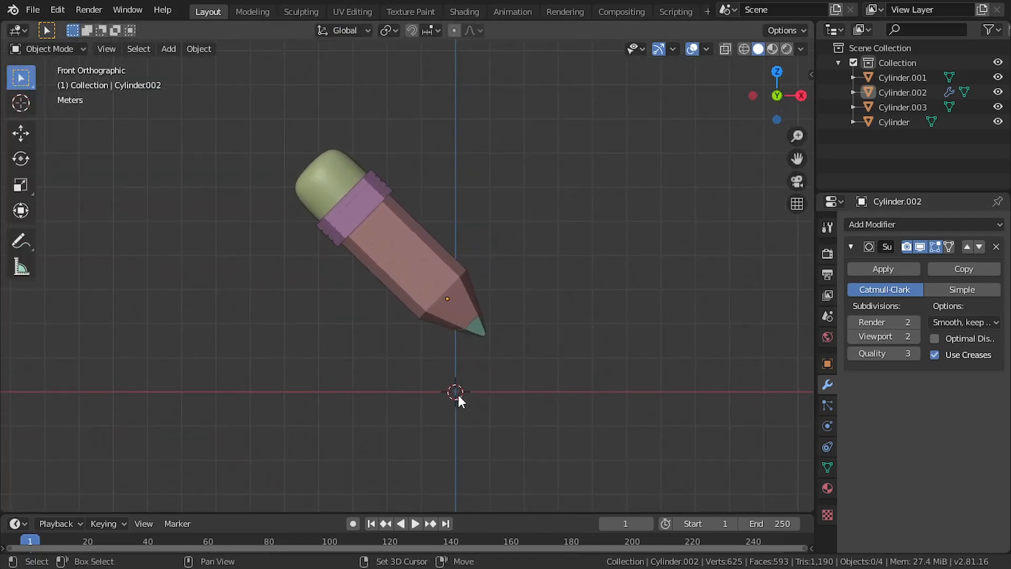
Add a plane mesh at the world origin and rotate it 90 degrees about X to stand upright
{"action": "key", "text": "shift+a"}
{"action": "mouse_move", "coordinate": [422, 280]}
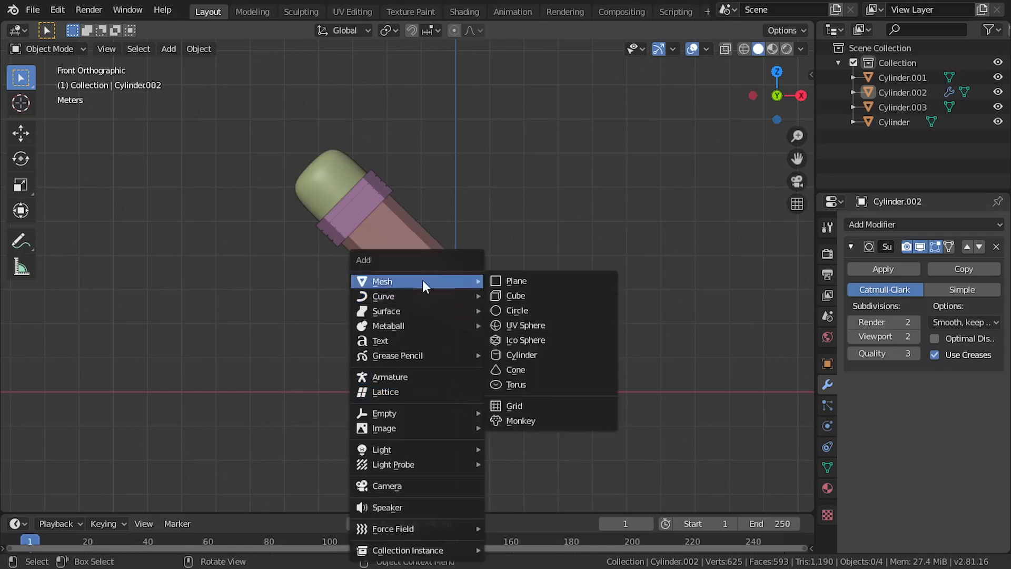
{"action": "left_click", "coordinate": [517, 280]}
{"action": "scroll", "coordinate": [502, 362], "scroll_direction": "up", "scroll_amount": 1}
{"action": "type", "text": "r"}
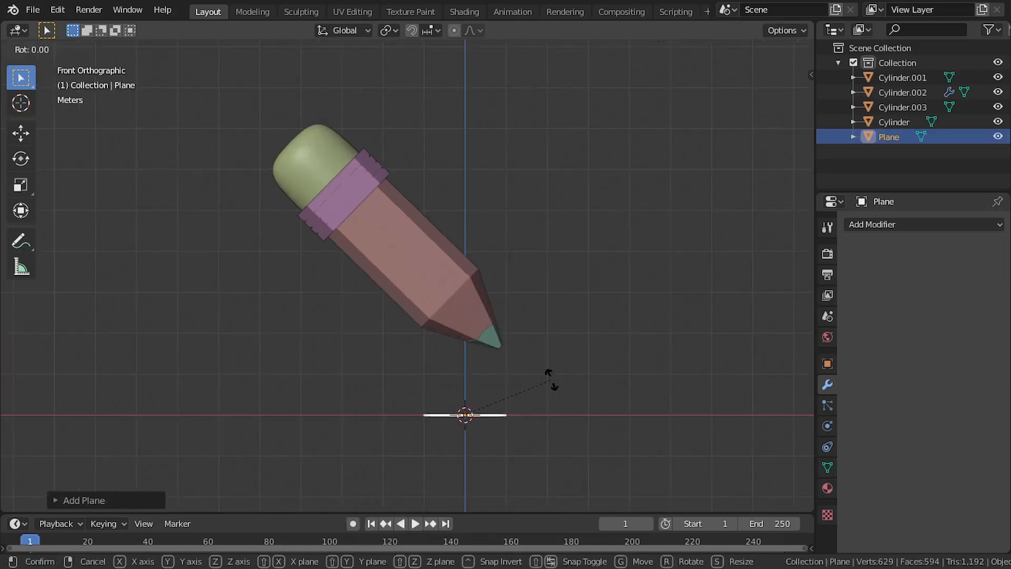
{"action": "type", "text": "x90"}
{"action": "key", "text": "Return"}
Scale the plane up into a large backdrop and move it along Y behind the pencil
{"action": "scroll", "coordinate": [522, 369], "scroll_direction": "down", "scroll_amount": 4}
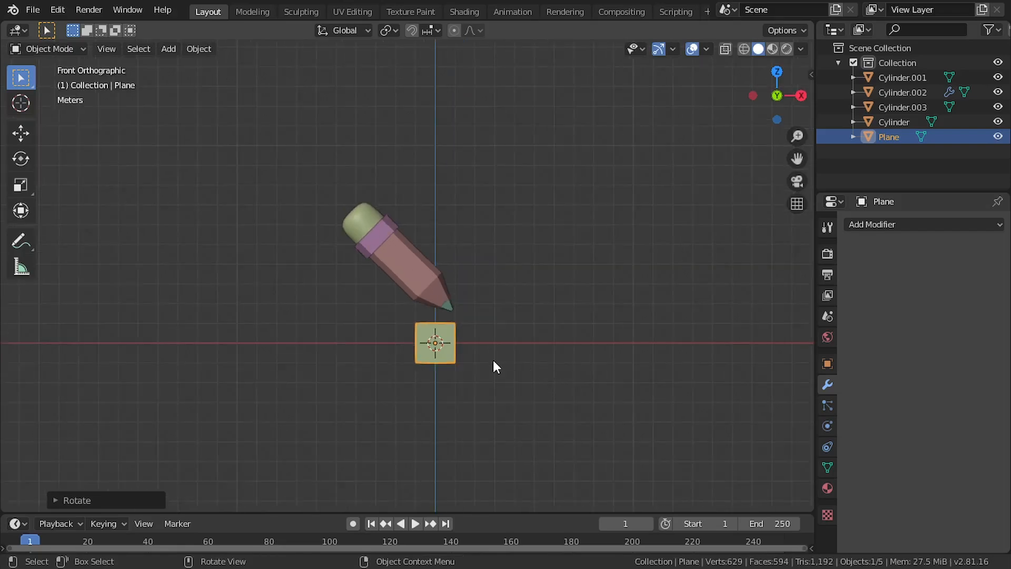
{"action": "key", "text": "s"}
{"action": "left_click", "coordinate": [757, 264]}
{"action": "scroll", "coordinate": [548, 295], "scroll_direction": "down", "scroll_amount": 3}
{"action": "middle_click_drag", "start_coordinate": [534, 299], "coordinate": [418, 343]}
{"action": "key", "text": "g"}
{"action": "key", "text": "y"}
{"action": "left_click", "coordinate": [467, 340]}
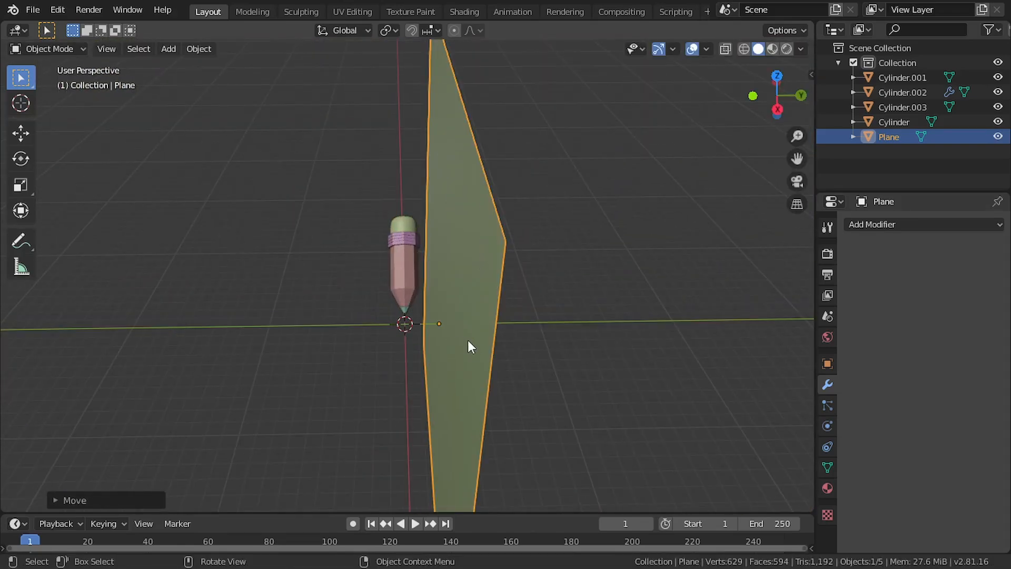
{"action": "key", "text": "KP_1"}
{"action": "middle_click_drag", "start_coordinate": [493, 335], "coordinate": [300, 310]}
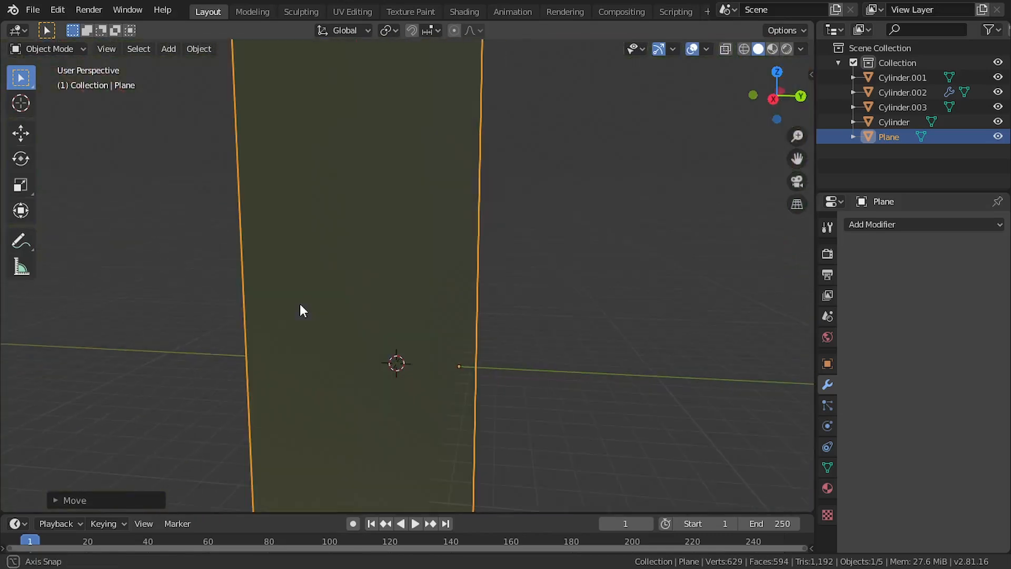
Add a camera and align it to a near-front view of the pencil against the backdrop plane
{"action": "key", "text": "KP_3"}
{"action": "key", "text": "KP_1"}
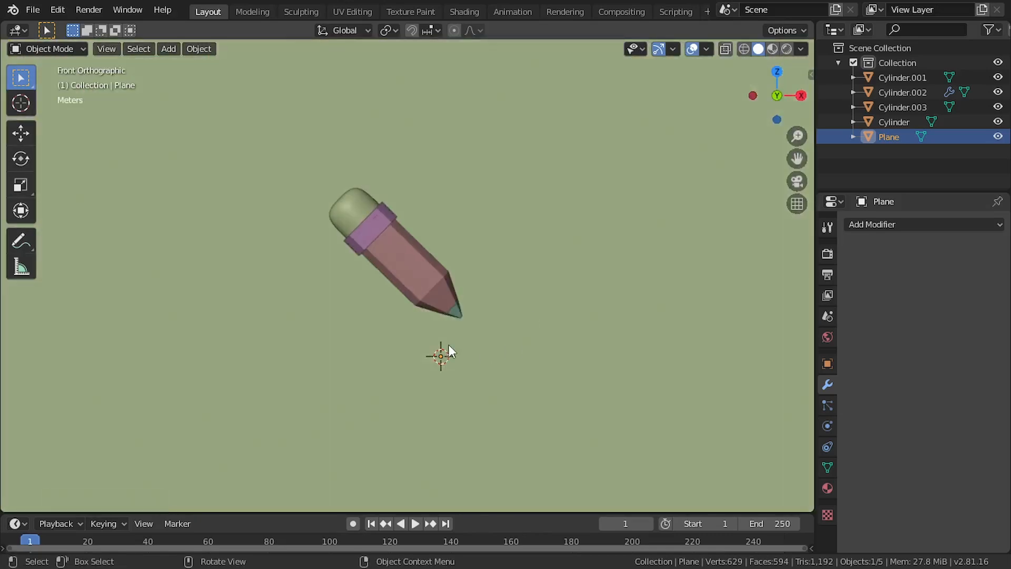
{"action": "middle_click_drag", "start_coordinate": [449, 345], "coordinate": [472, 323]}
{"action": "key", "text": "shift+a"}
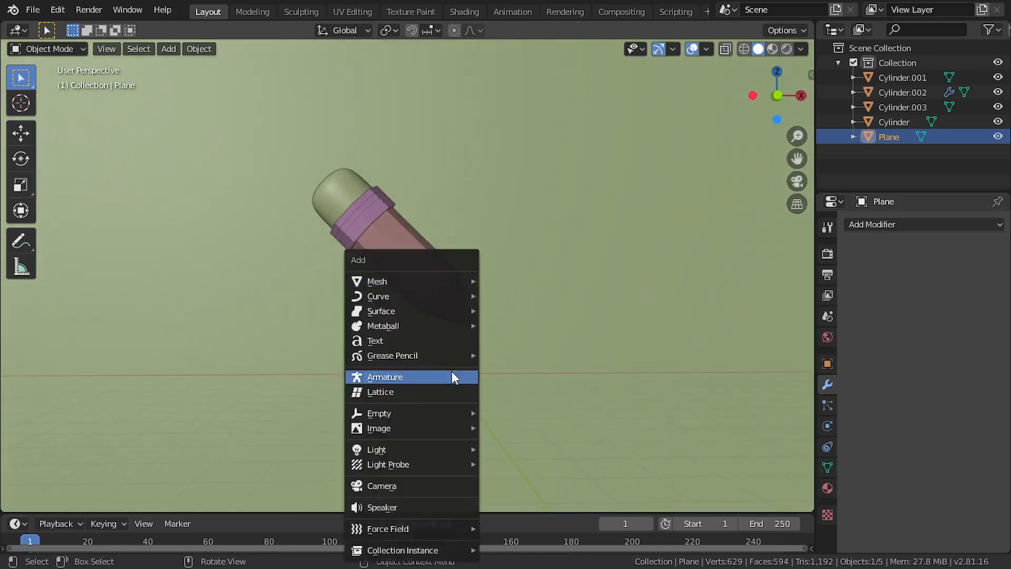
{"action": "left_click", "coordinate": [375, 485]}
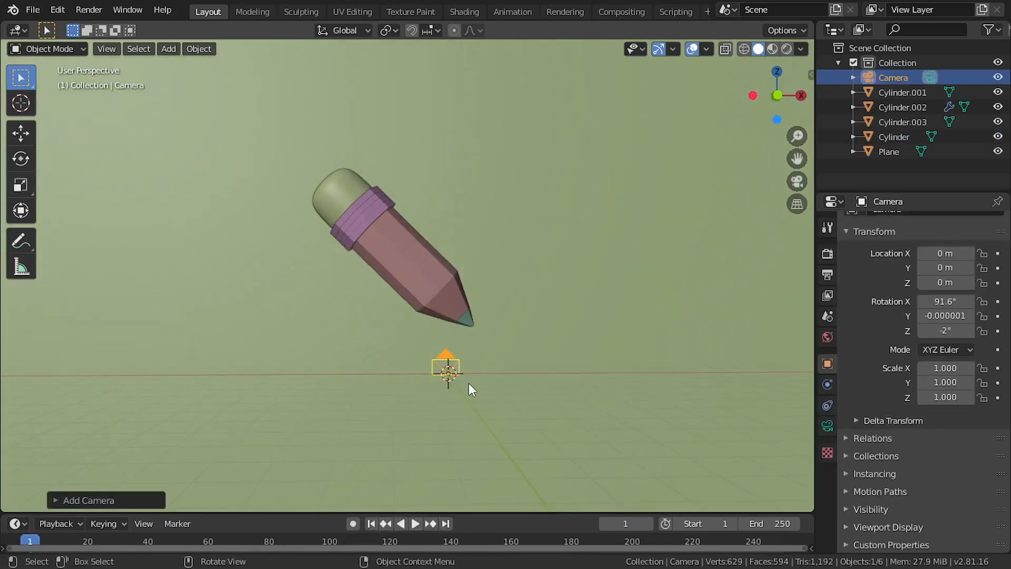
{"action": "key", "text": "ctrl+alt+KP_0"}
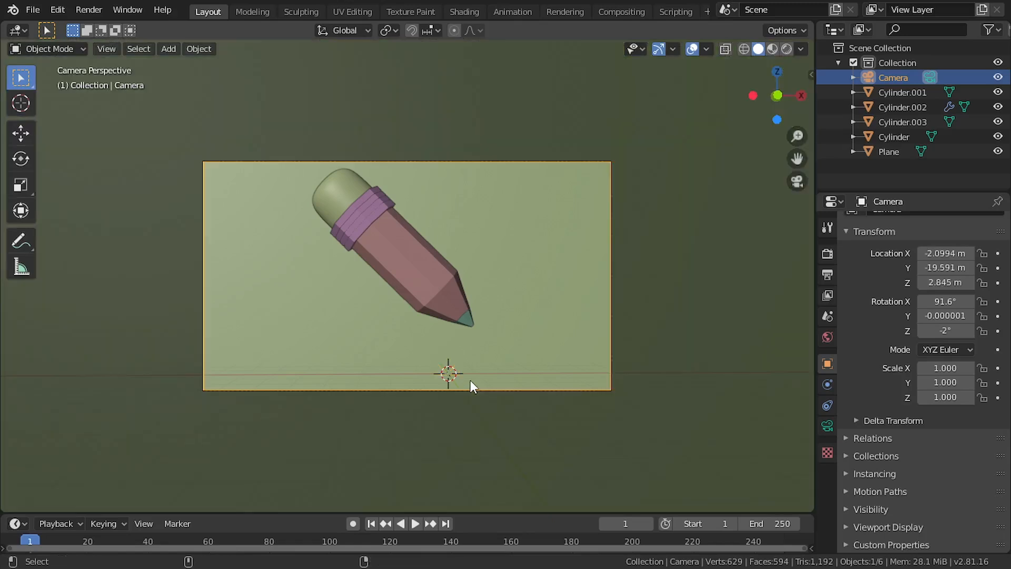
Move the camera to frame the pencil, then lock the camera to the view and refine its angle and distance
{"action": "key", "text": "g"}
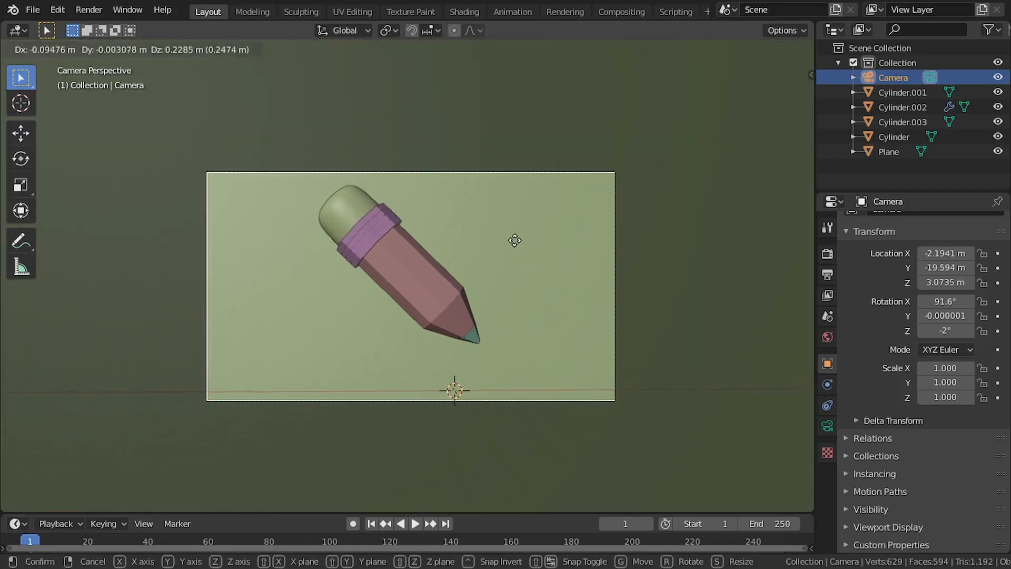
{"action": "left_click", "coordinate": [501, 188]}
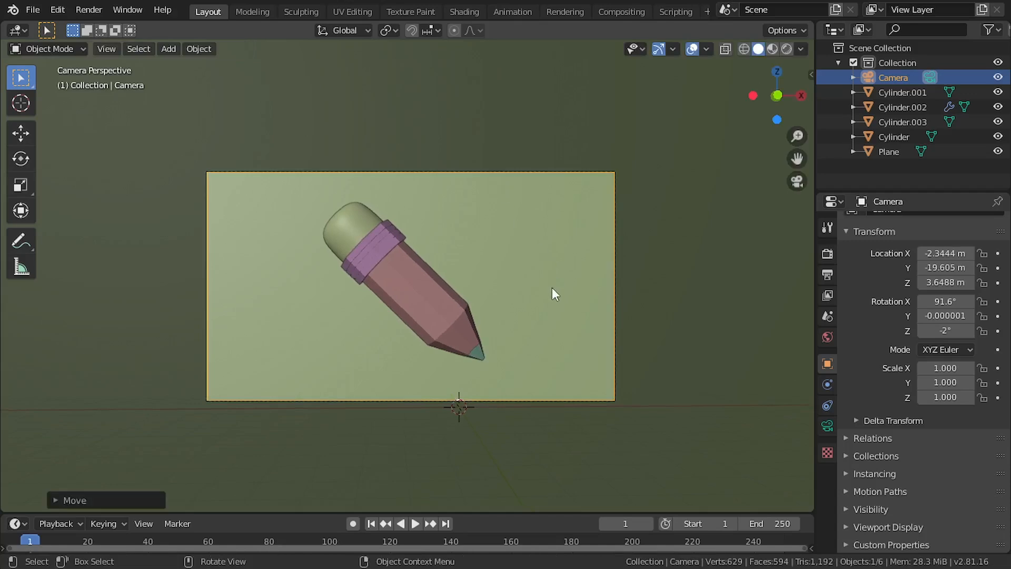
{"action": "key", "text": "n"}
{"action": "left_click", "coordinate": [806, 133]}
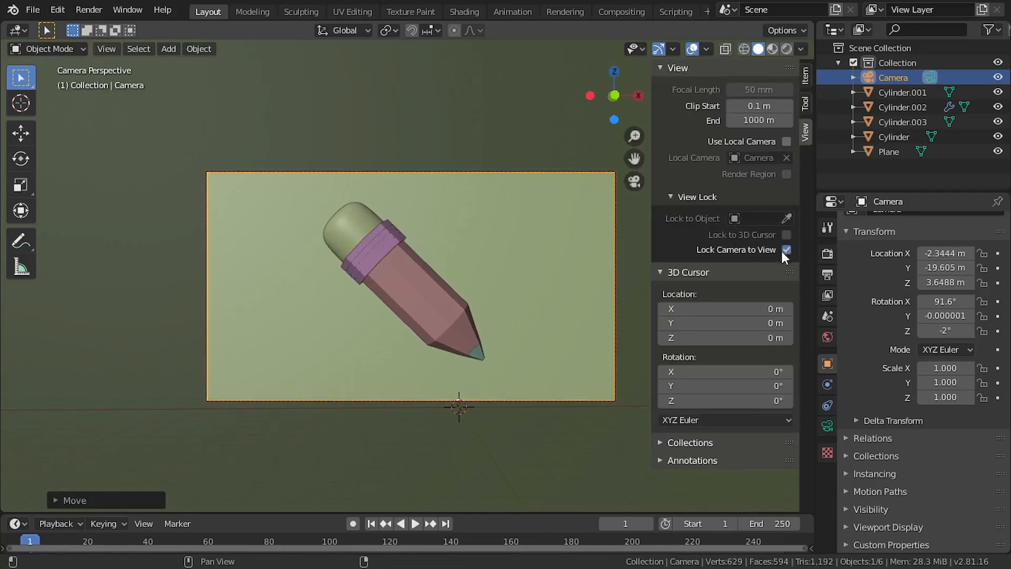
{"action": "scroll", "coordinate": [530, 311], "scroll_direction": "up", "scroll_amount": 3}
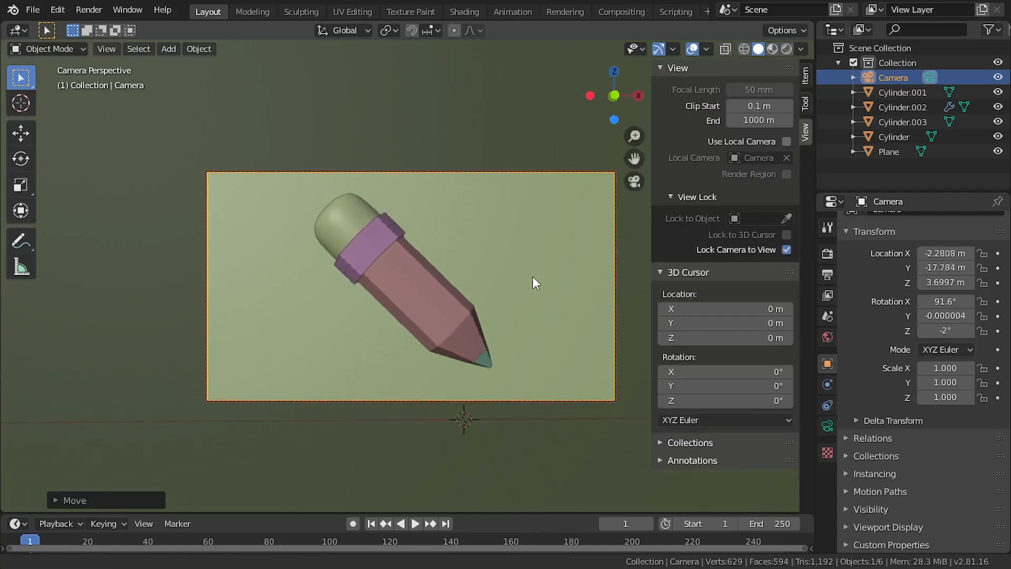
{"action": "mouse_move", "coordinate": [532, 276]}
{"action": "middle_mouse_down"}
{"action": "mouse_move", "coordinate": [523, 276]}
{"action": "mouse_move", "coordinate": [545, 277]}
{"action": "middle_mouse_up"}
{"action": "key", "text": "n"}
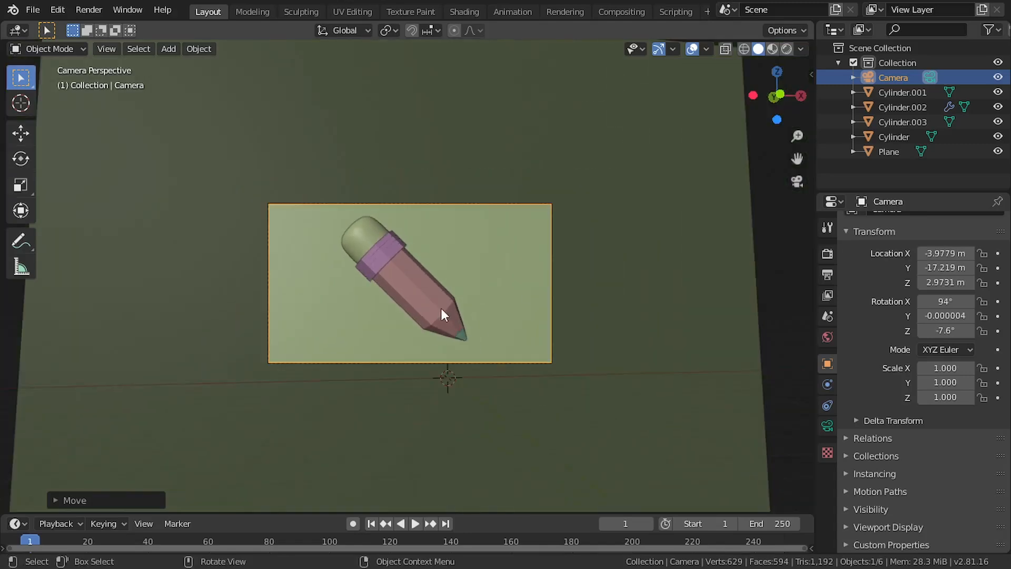
Leave the camera view and switch the scene's render engine to Cycles
{"action": "left_click", "coordinate": [555, 323]}
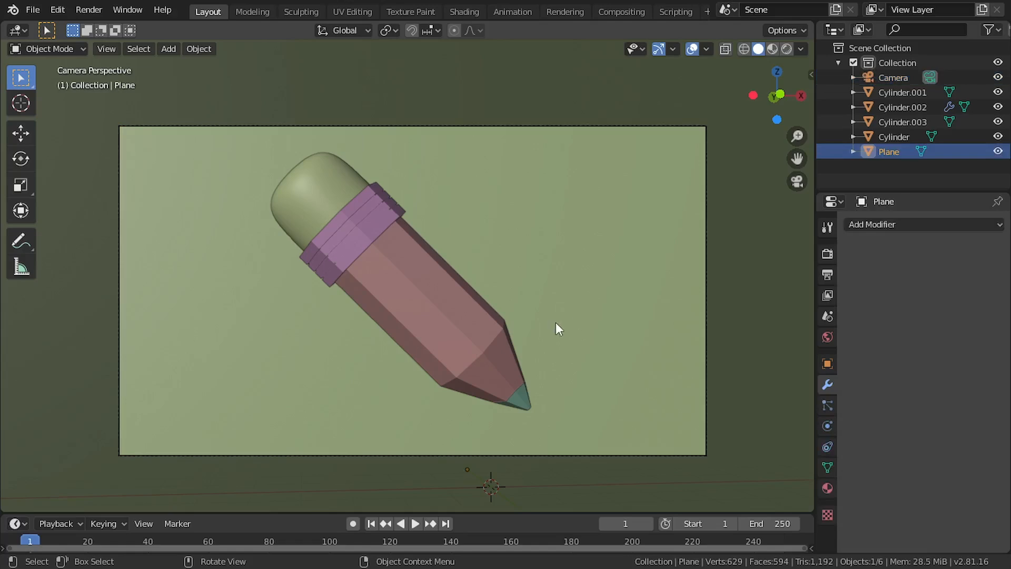
{"action": "key", "text": "KP_0"}
{"action": "scroll", "coordinate": [485, 319], "scroll_direction": "down", "scroll_amount": 4}
{"action": "left_click", "coordinate": [766, 252]}
{"action": "scroll", "coordinate": [522, 255], "scroll_direction": "up", "scroll_amount": 2}
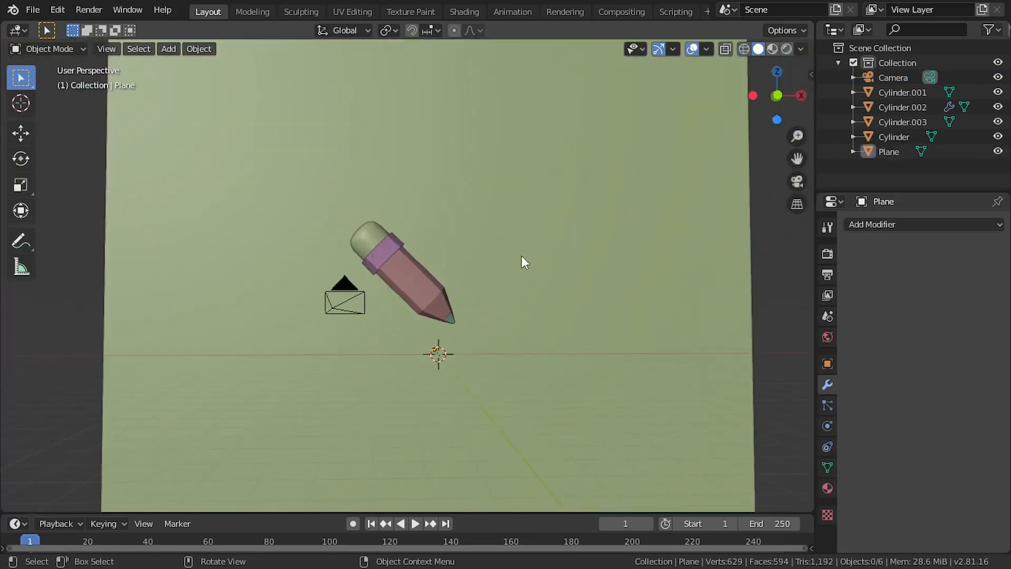
{"action": "scroll", "coordinate": [558, 274], "scroll_direction": "down", "scroll_amount": 2}
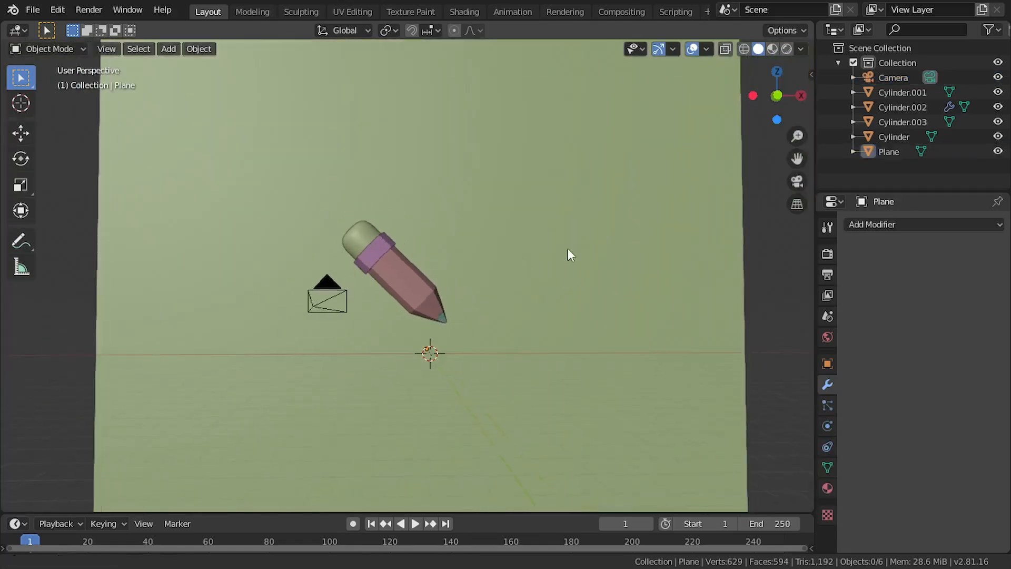
{"action": "left_click", "coordinate": [827, 234]}
{"action": "left_click", "coordinate": [828, 254]}
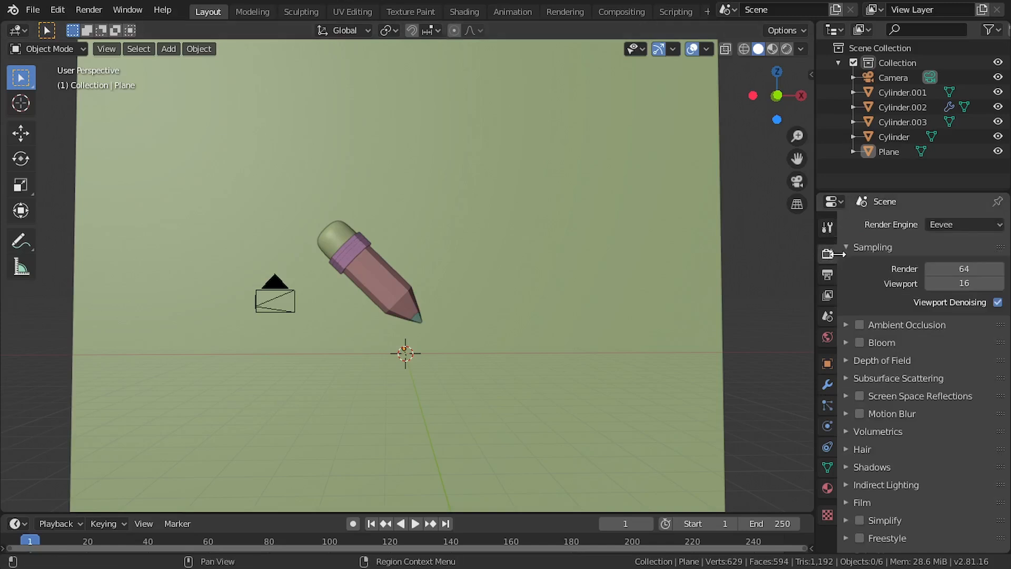
{"action": "left_click", "coordinate": [965, 225]}
{"action": "left_click", "coordinate": [959, 273]}
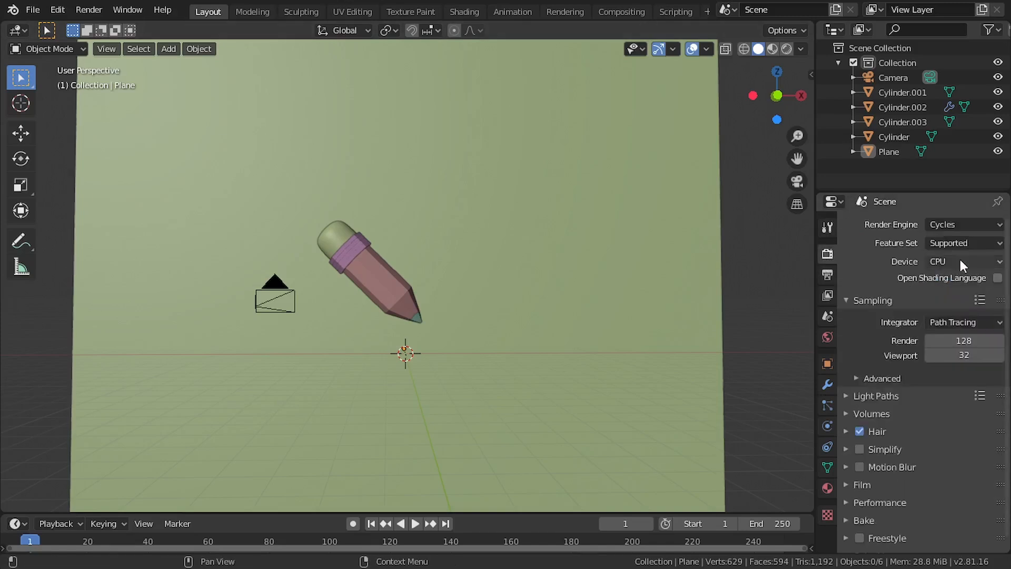
{"action": "left_click", "coordinate": [957, 260]}
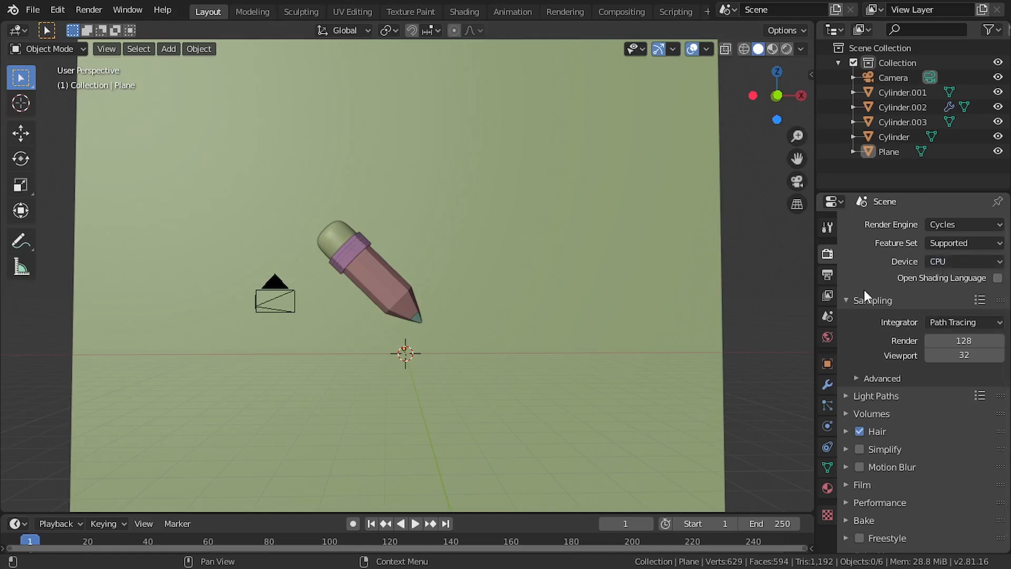
Assign an Environment Texture to the world's background color
{"action": "left_click", "coordinate": [827, 338]}
{"action": "left_click_drag", "start_coordinate": [816, 337], "coordinate": [769, 335]}
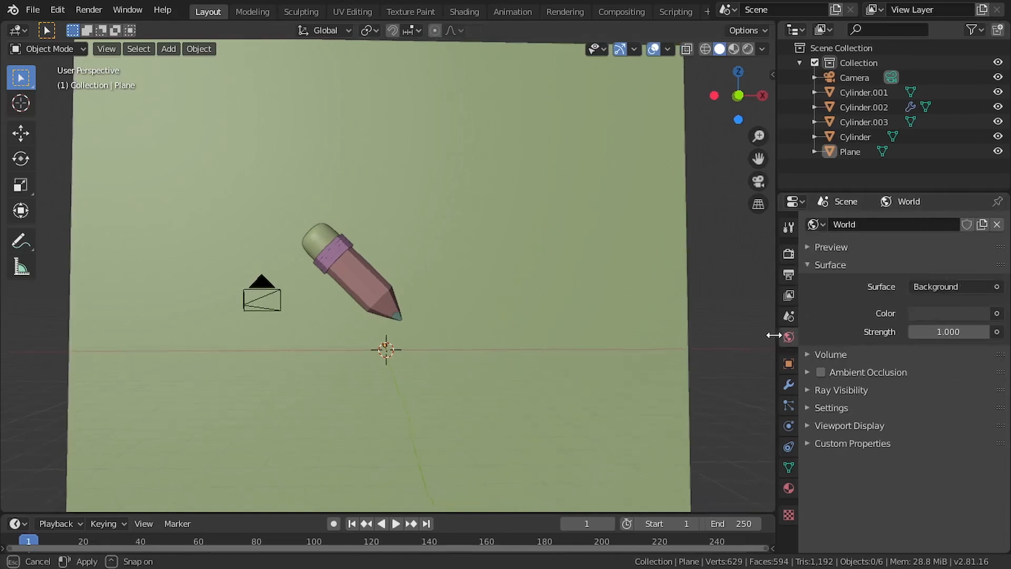
{"action": "left_click", "coordinate": [997, 313]}
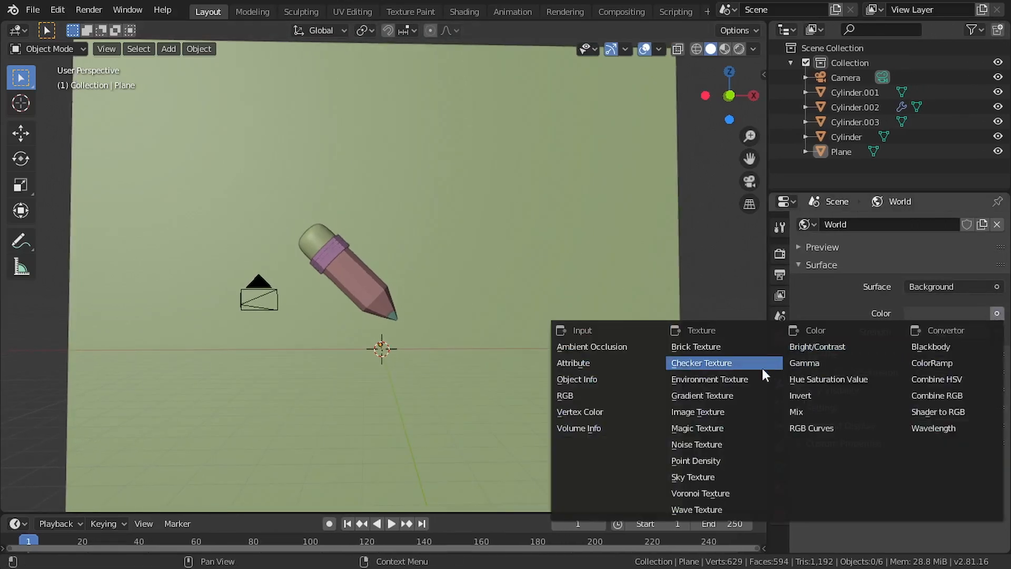
{"action": "left_click", "coordinate": [709, 377]}
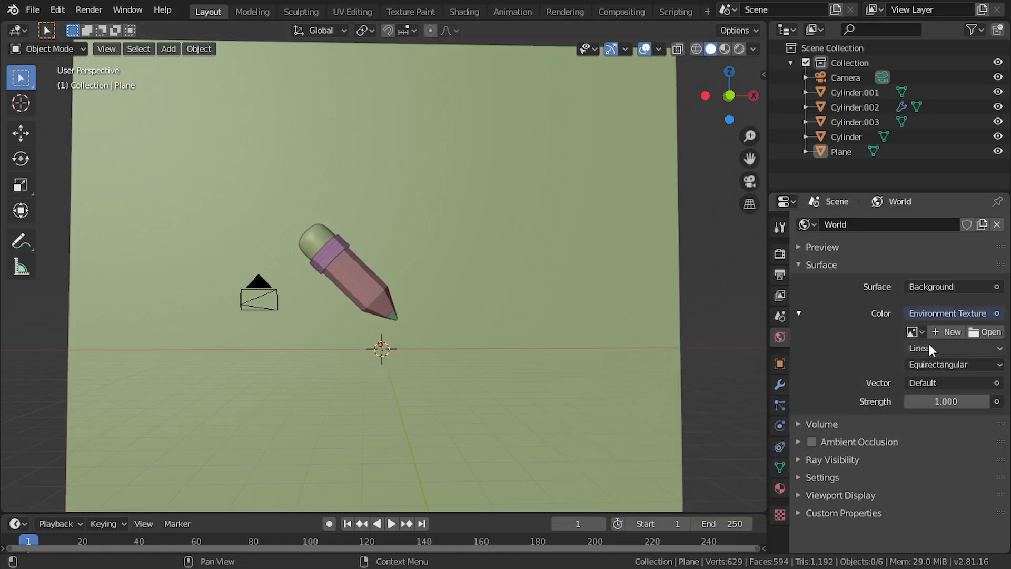
Load sunrise.exr from Blender 2.81's datafiles\studiolights\world folder as the world's environment image
{"action": "left_click", "coordinate": [973, 336]}
{"action": "double_click", "coordinate": [592, 311]}
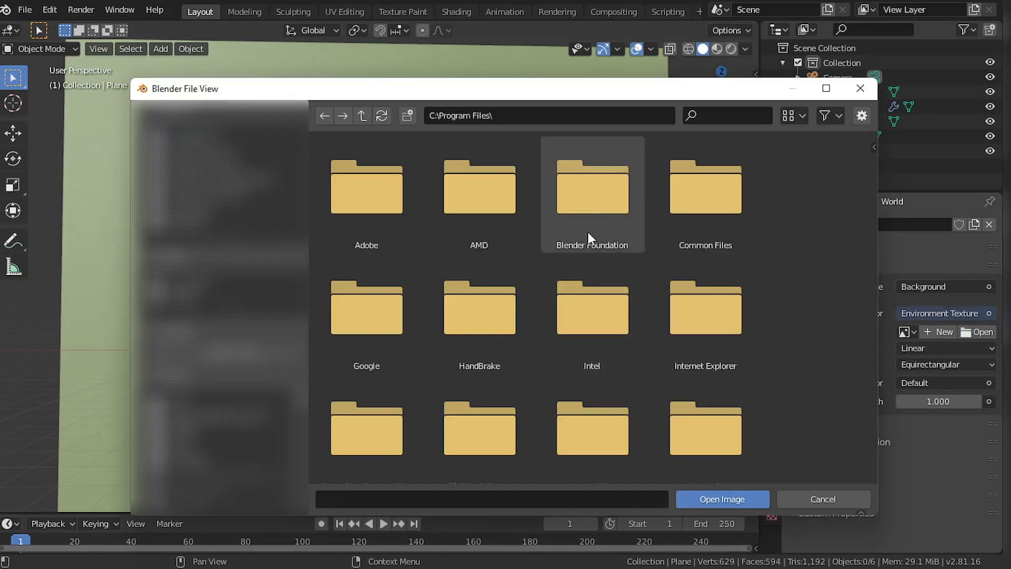
{"action": "double_click", "coordinate": [588, 232]}
{"action": "double_click", "coordinate": [373, 212]}
{"action": "double_click", "coordinate": [374, 212]}
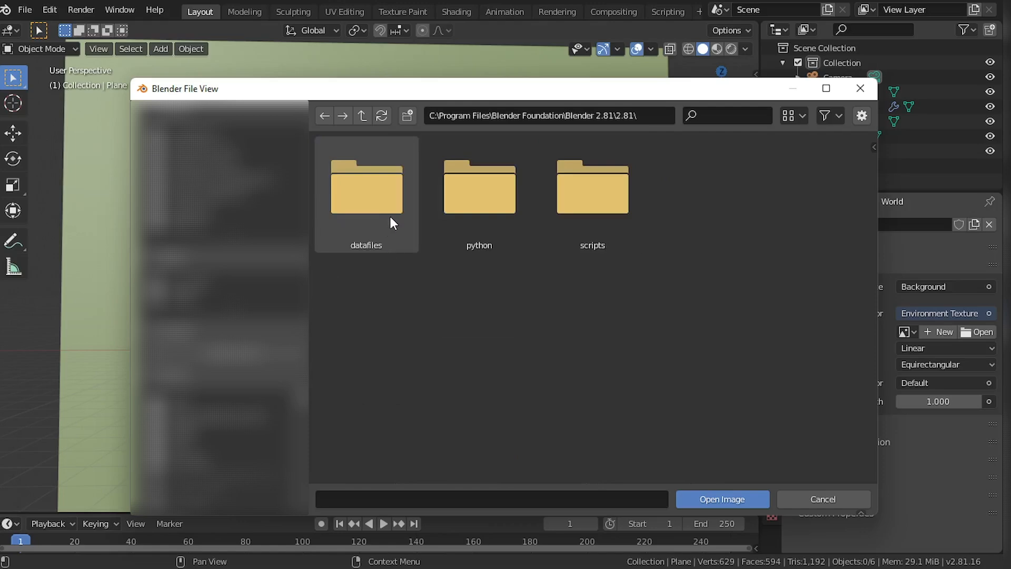
{"action": "double_click", "coordinate": [390, 214]}
{"action": "double_click", "coordinate": [368, 322]}
{"action": "double_click", "coordinate": [597, 205]}
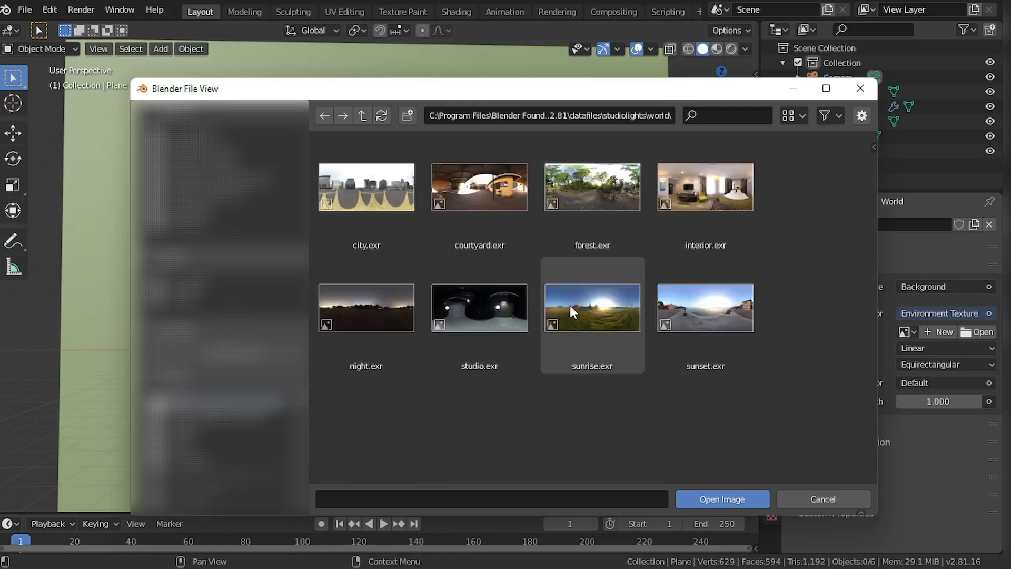
{"action": "double_click", "coordinate": [594, 311]}
Switch the viewport to rendered shading and turn off the world's Camera ray visibility
{"action": "scroll", "coordinate": [405, 319], "scroll_direction": "up", "scroll_amount": 2}
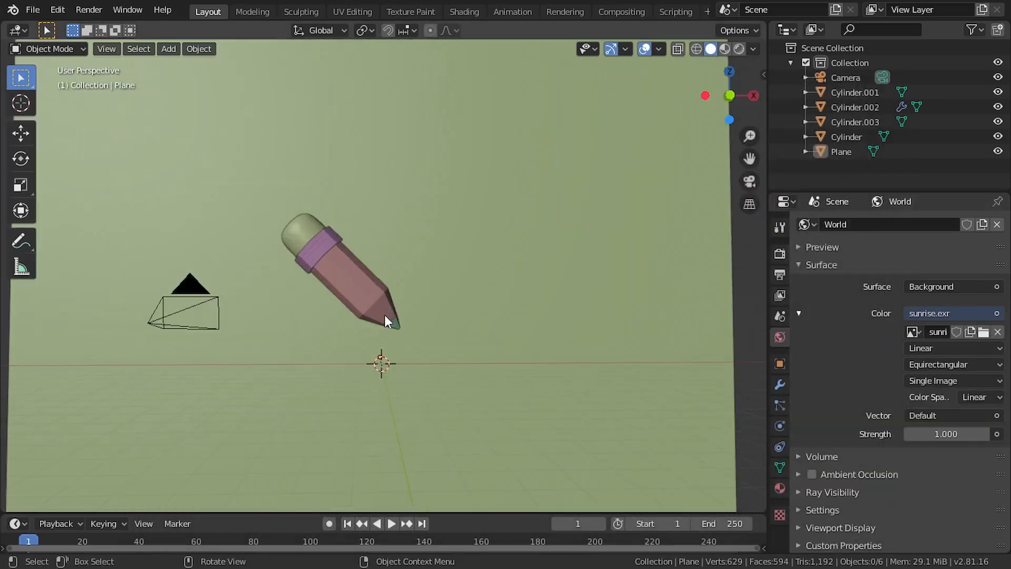
{"action": "left_click", "coordinate": [740, 48]}
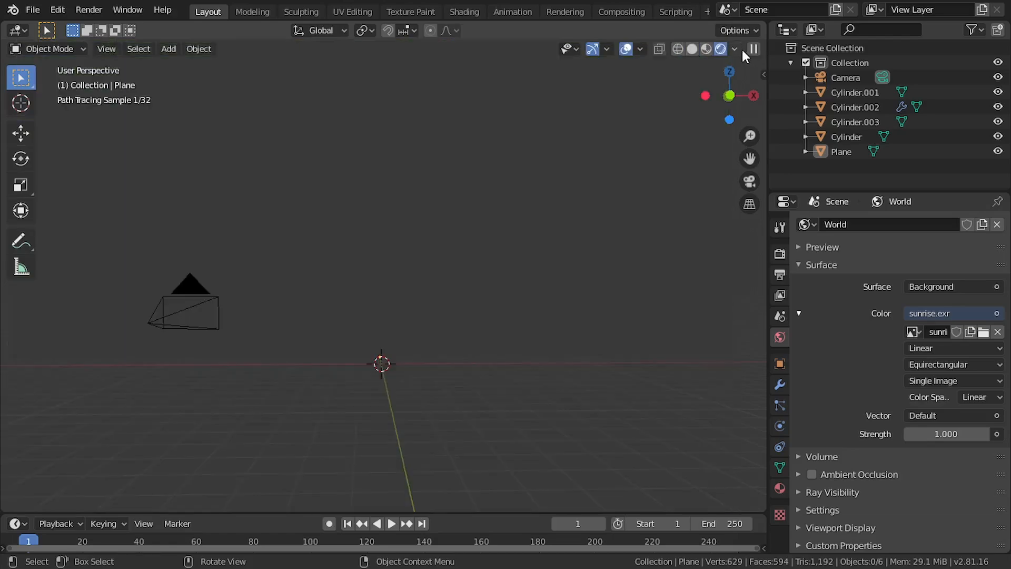
{"action": "scroll", "coordinate": [368, 320], "scroll_direction": "down", "scroll_amount": 5}
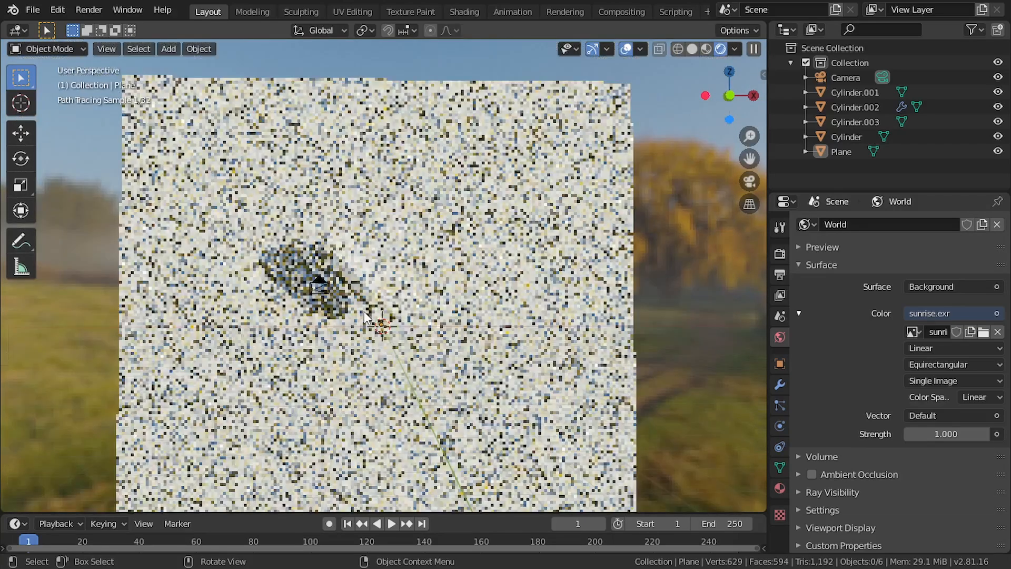
{"action": "scroll", "coordinate": [365, 316], "scroll_direction": "down", "scroll_amount": 2}
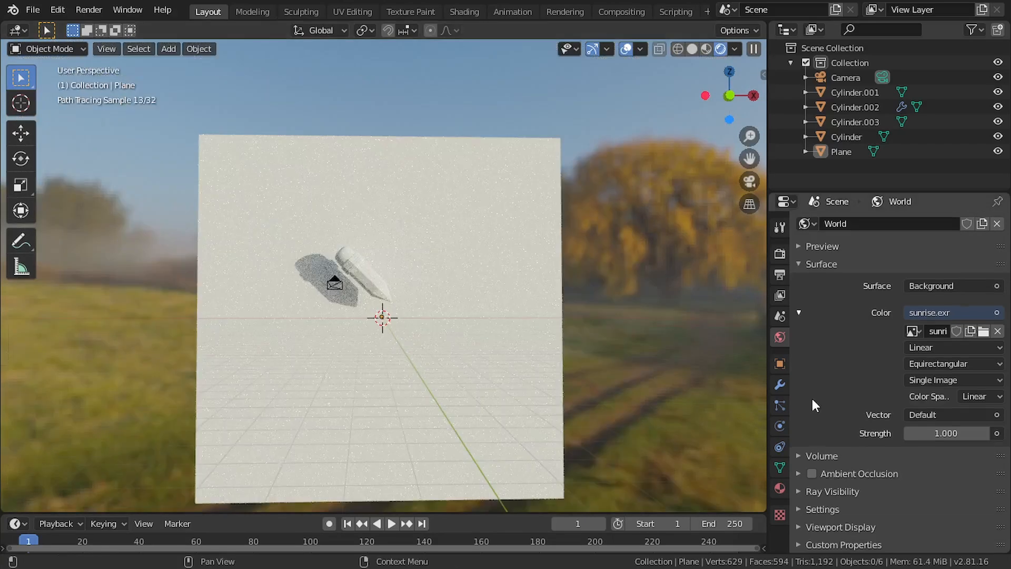
{"action": "left_click", "coordinate": [796, 491]}
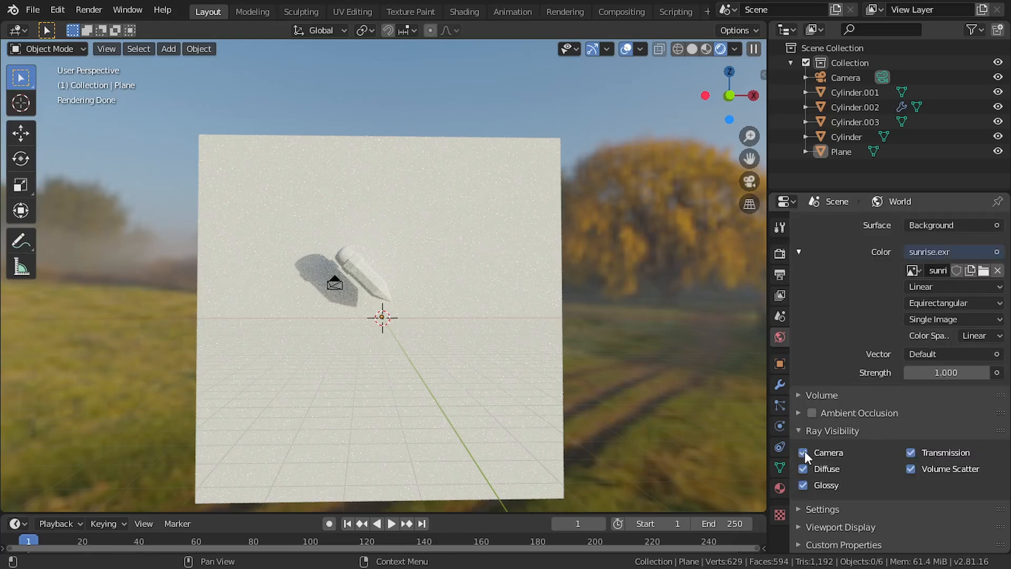
{"action": "left_click", "coordinate": [803, 453]}
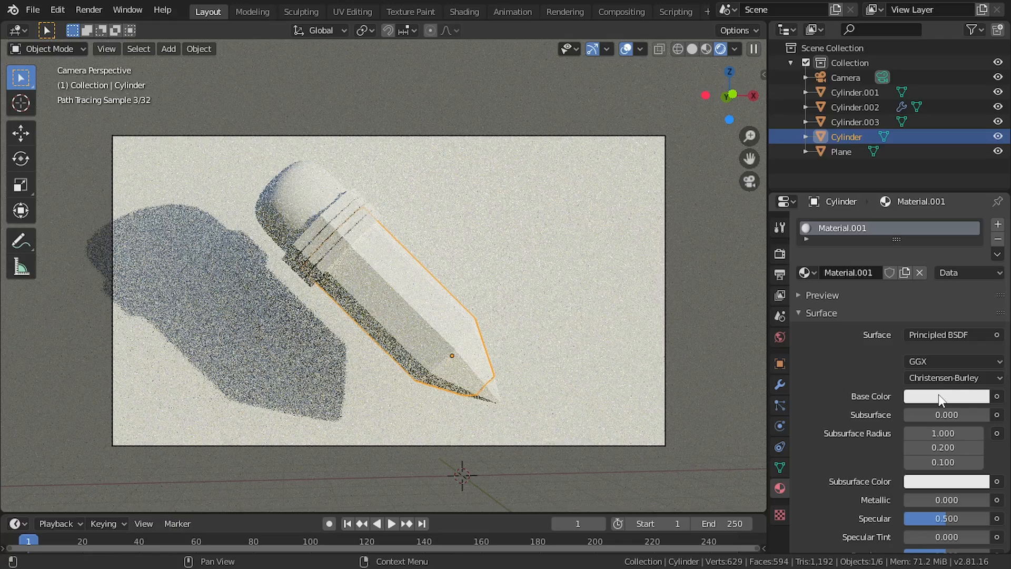
Give the pencil body a tan base color and the eraser a pink one with saturation 0.734 and value 0.906
{"action": "left_click", "coordinate": [939, 394]}
{"action": "left_click", "coordinate": [929, 269]}
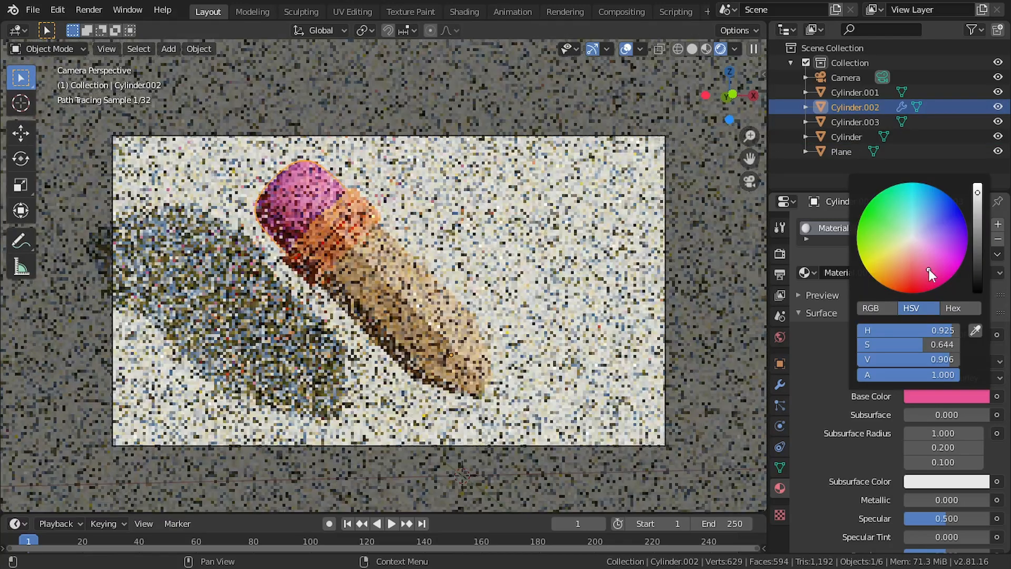
{"action": "left_click_drag", "start_coordinate": [929, 270], "coordinate": [925, 276]}
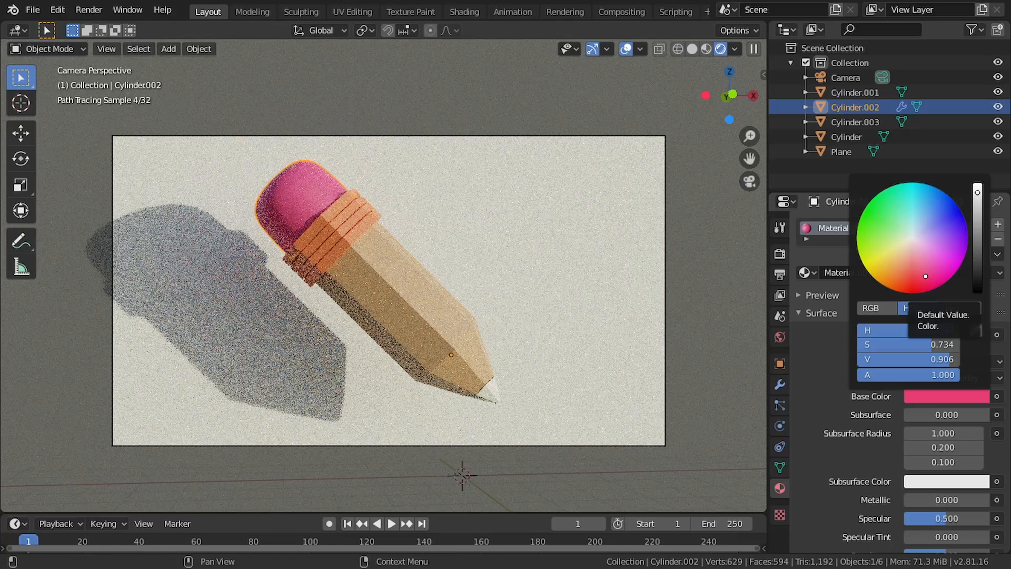
Select the pencil's lead tip for material assignment
{"action": "left_click", "coordinate": [499, 392]}
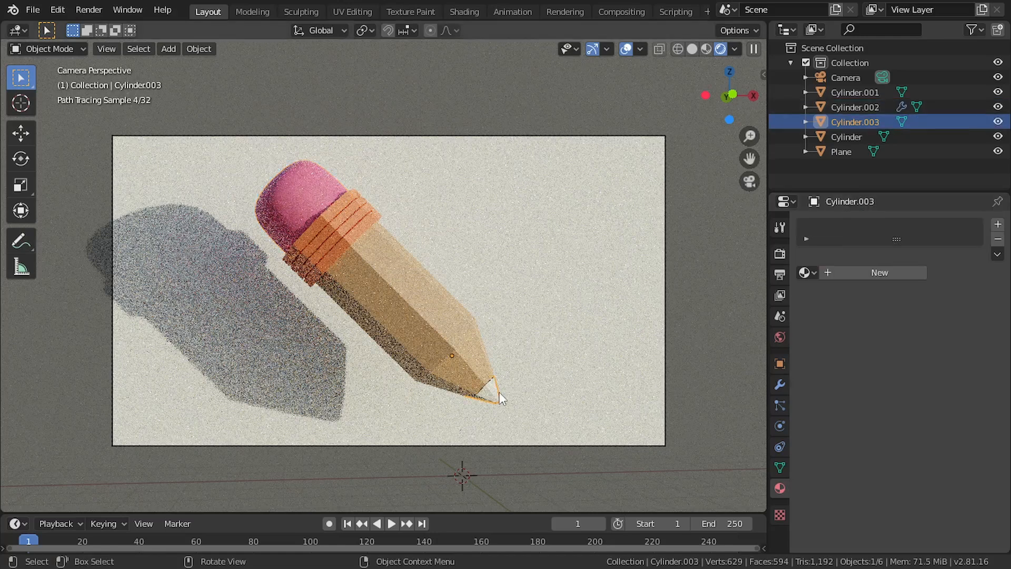